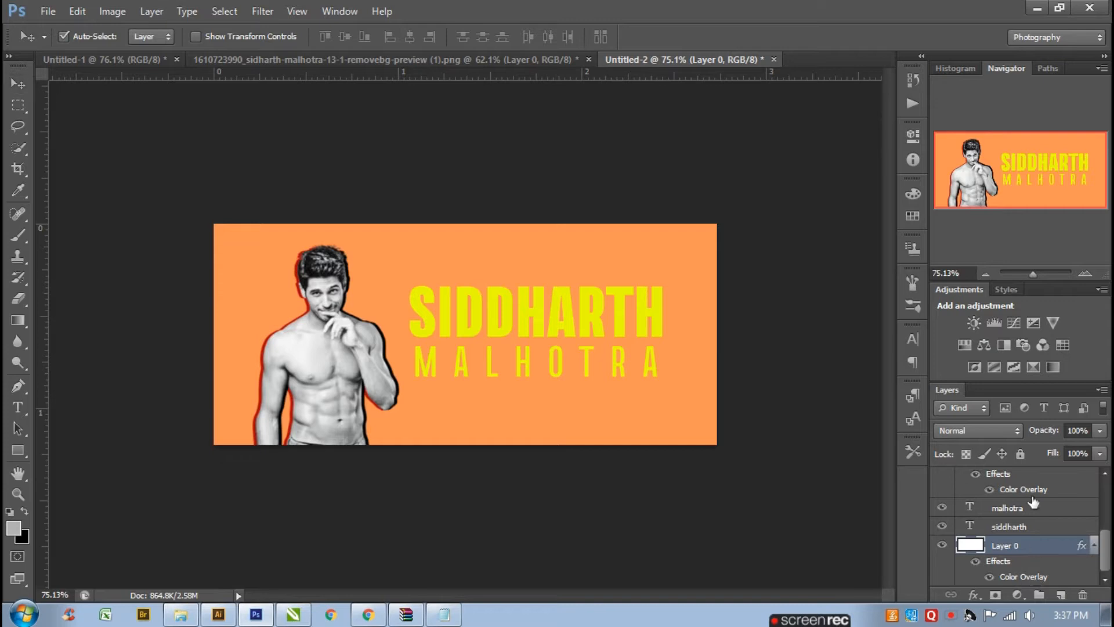
double_click(1036, 578)
click(855, 256)
click(790, 179)
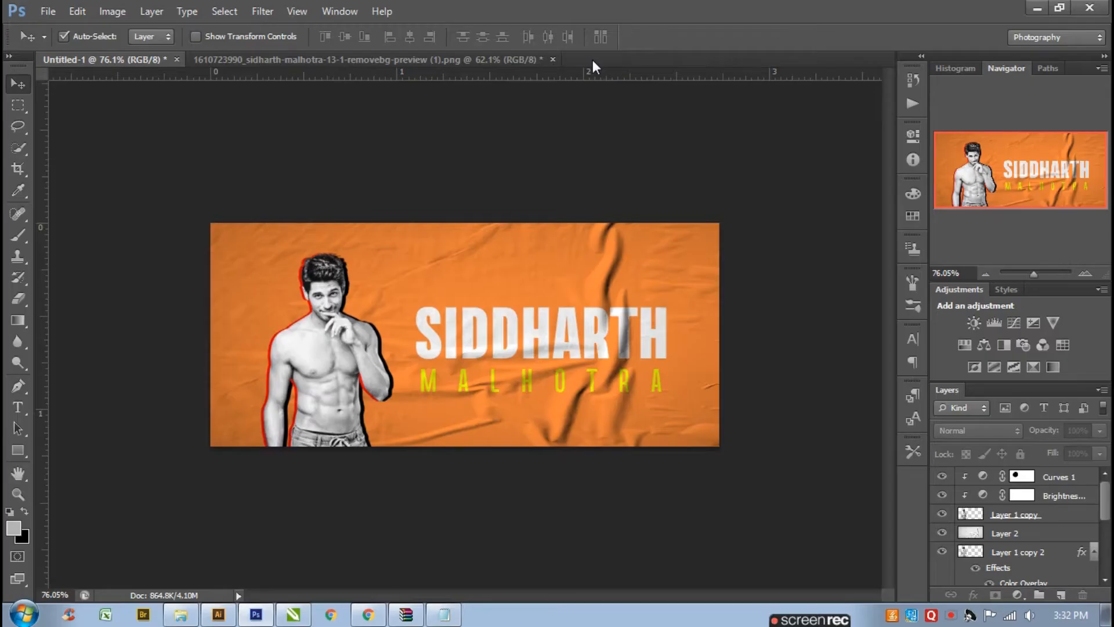
- Create a new document 820 × 360 pixels at 300 pixels/inch resolution
key(ctrl+n)
click(508, 218)
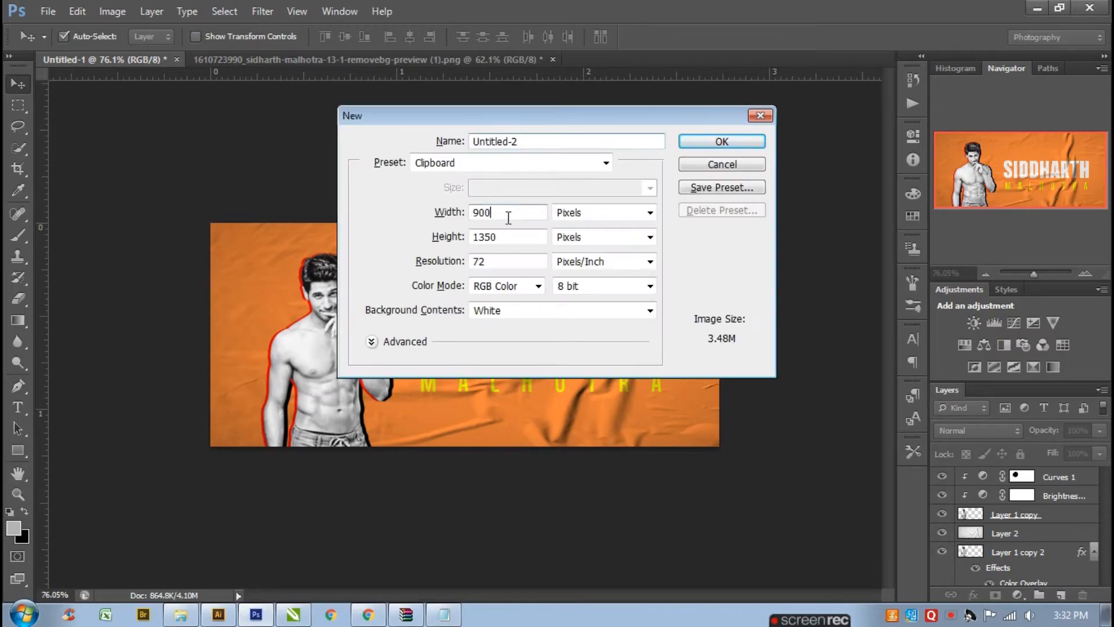
drag(508, 218, 473, 222)
text(820)
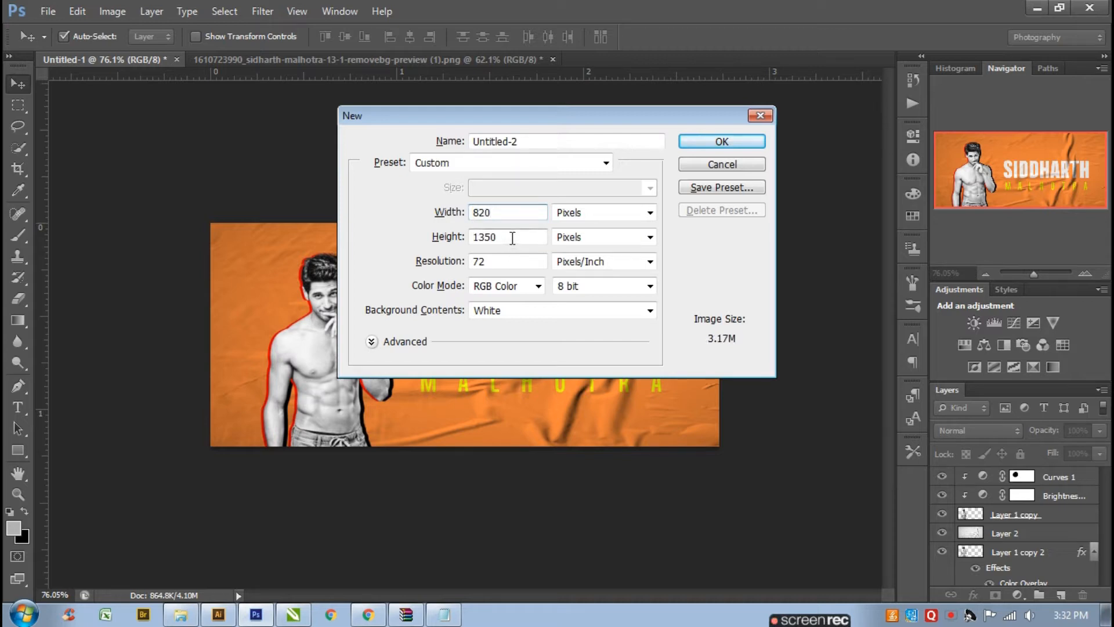
drag(512, 238, 460, 239)
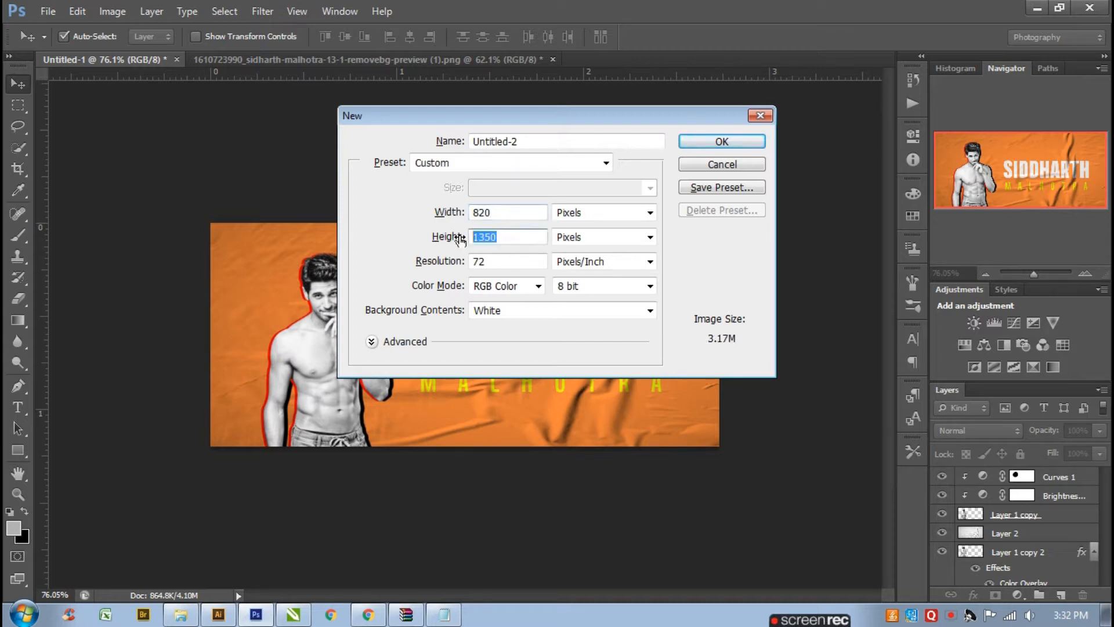
text(360)
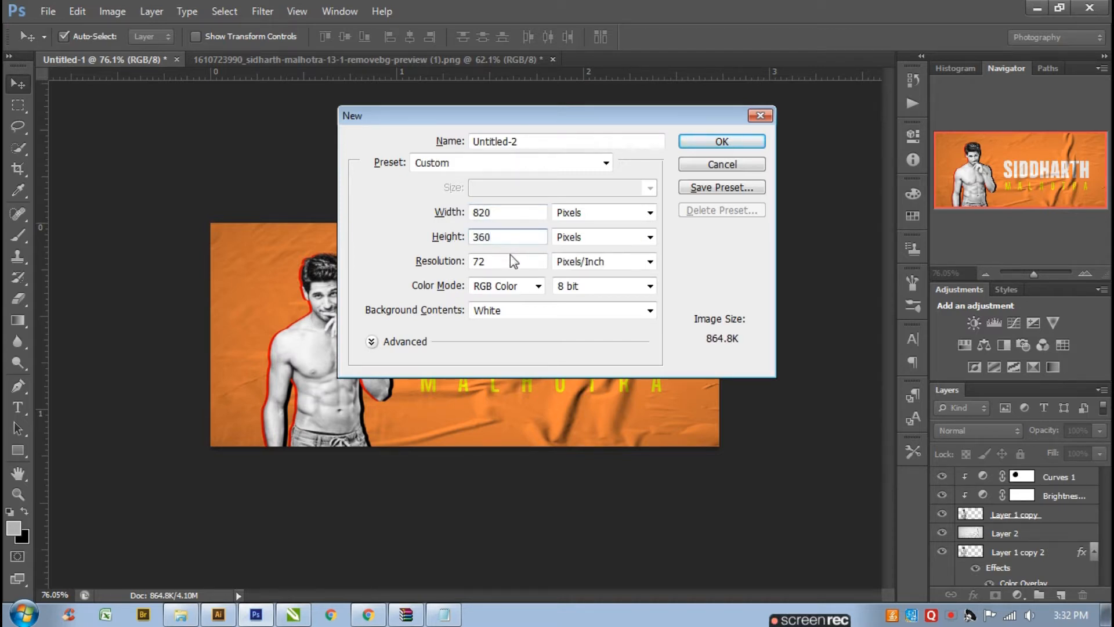
drag(478, 263, 469, 269)
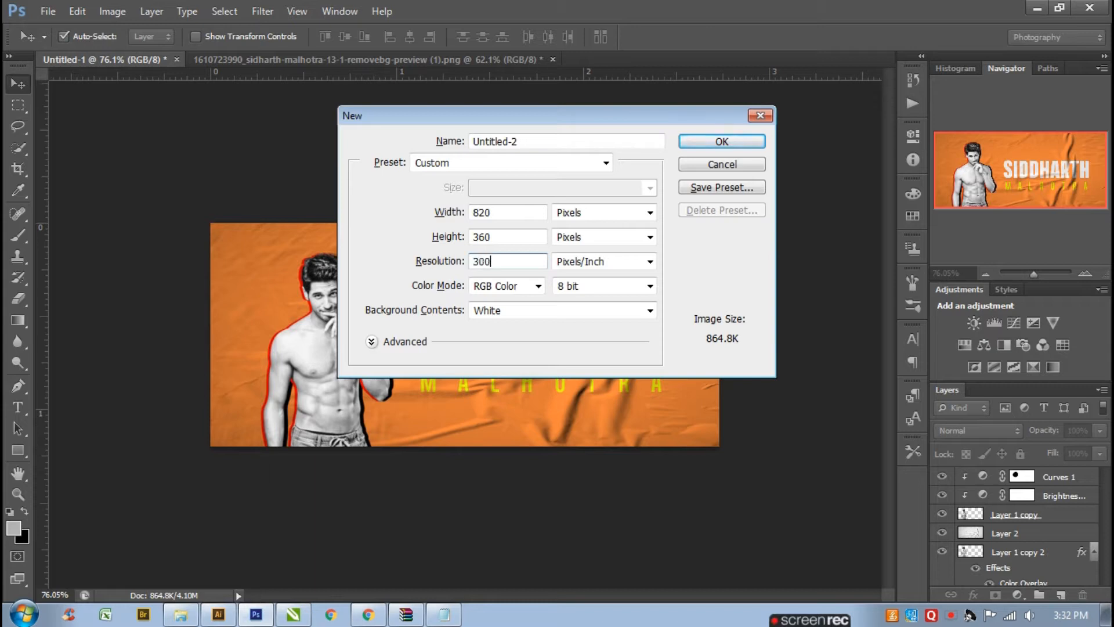
key(Return)
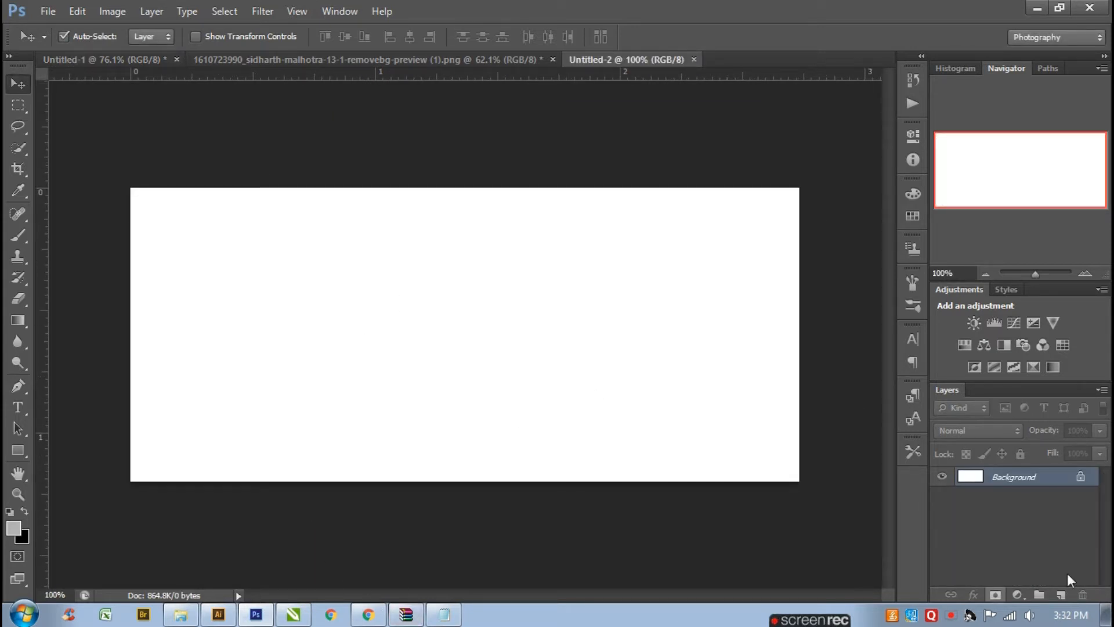
- Unlock the background into a regular layer and give it an orange Color Overlay layer style
double_click(1069, 478)
click(689, 193)
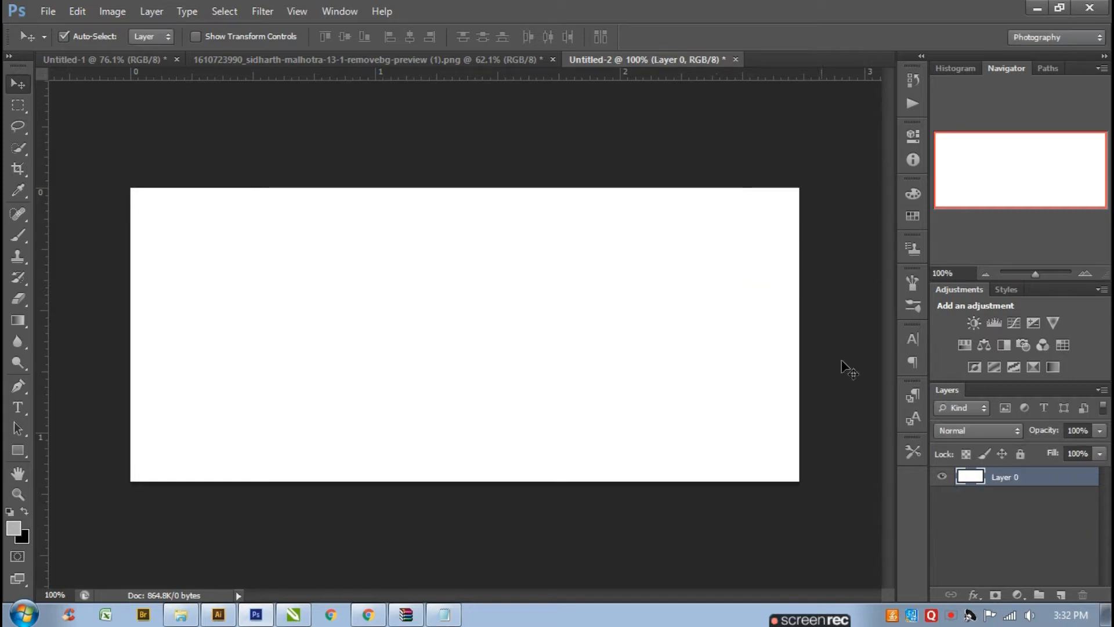
double_click(1036, 491)
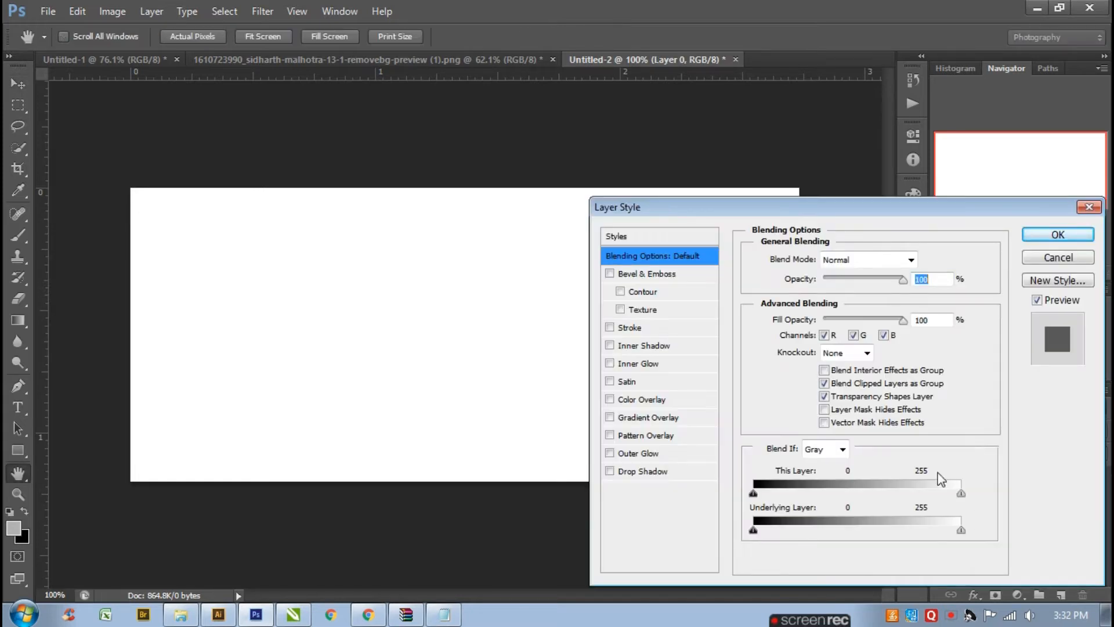
click(694, 401)
click(922, 259)
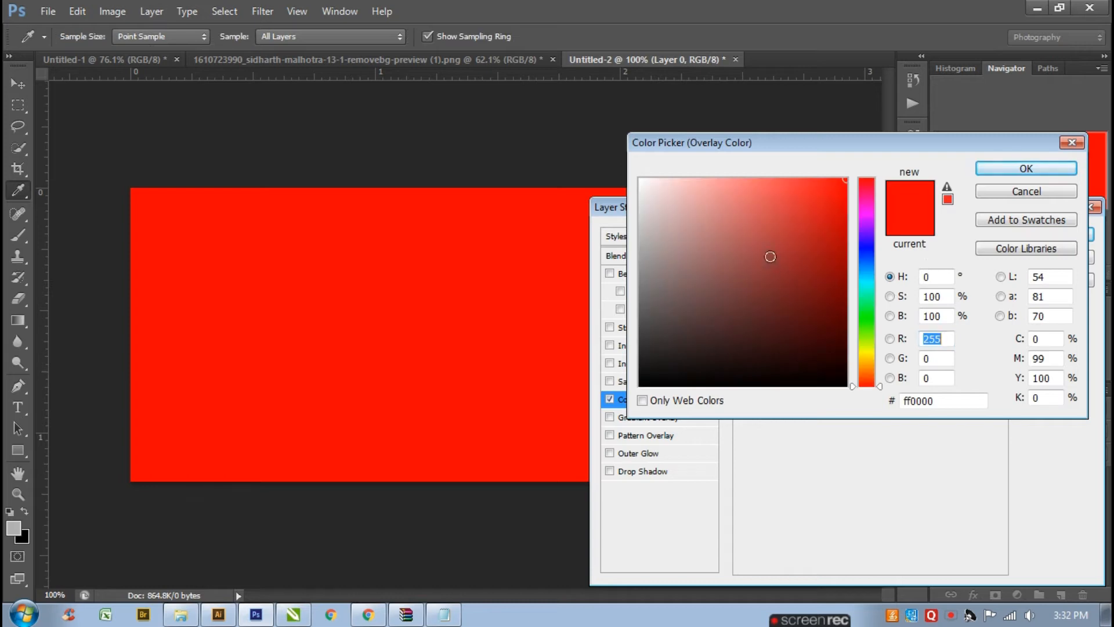
drag(765, 200, 764, 178)
click(865, 249)
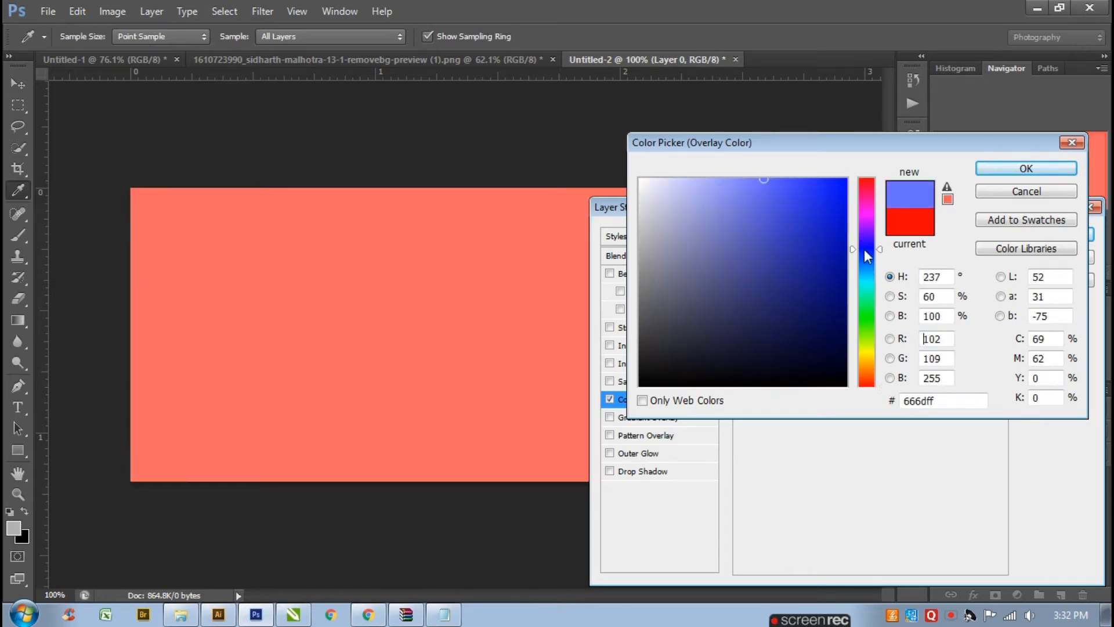
drag(865, 249, 869, 374)
mouse_move(763, 215)
mouse_down()
mouse_move(785, 169)
mouse_move(777, 180)
mouse_up()
click(986, 173)
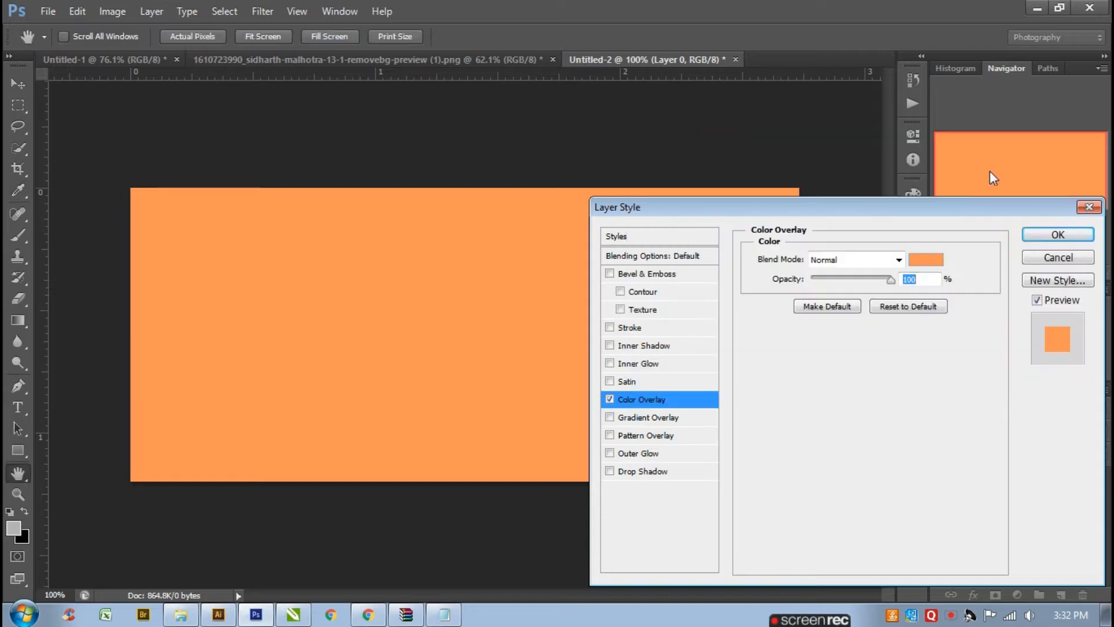
click(1051, 235)
key(ctrl+0)
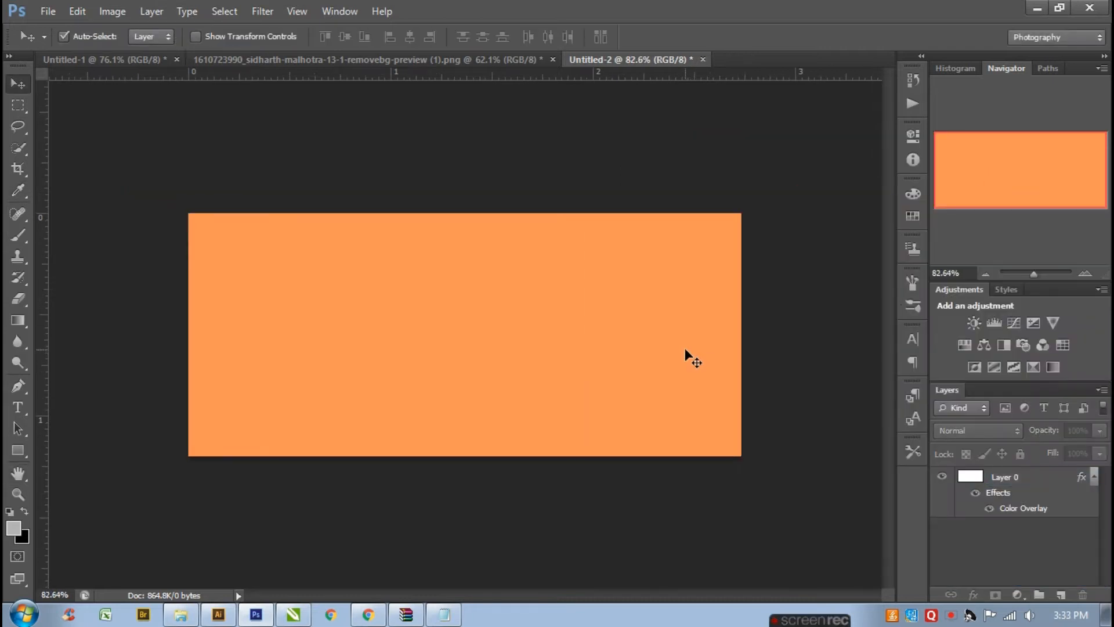
- Copy the word siddharth from the Notepad text and return to the banner document
click(395, 394)
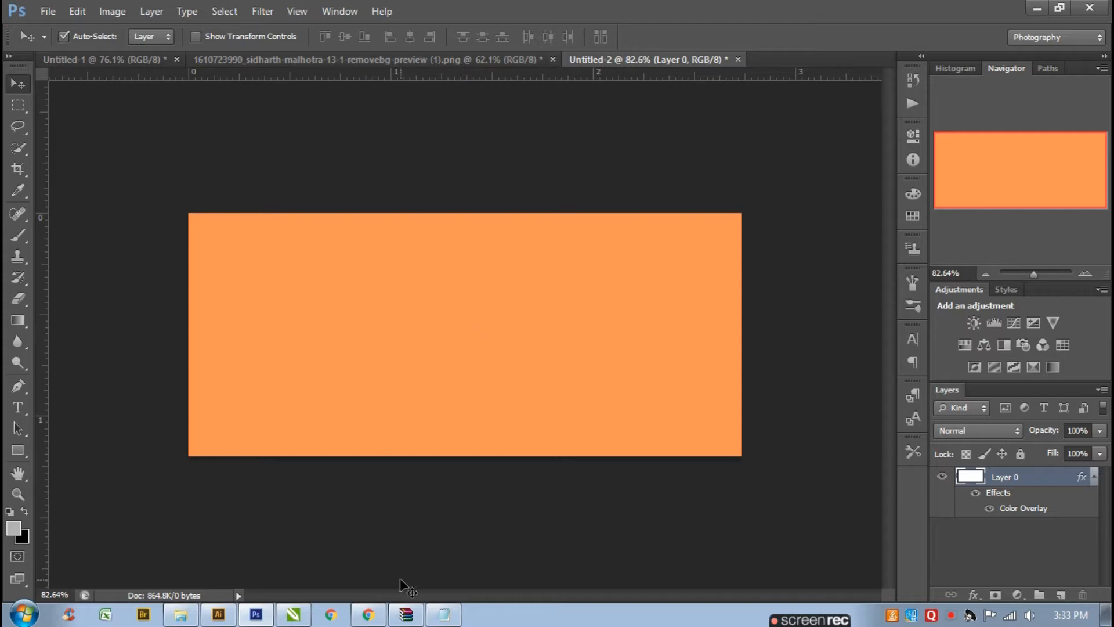
click(443, 614)
click(258, 73)
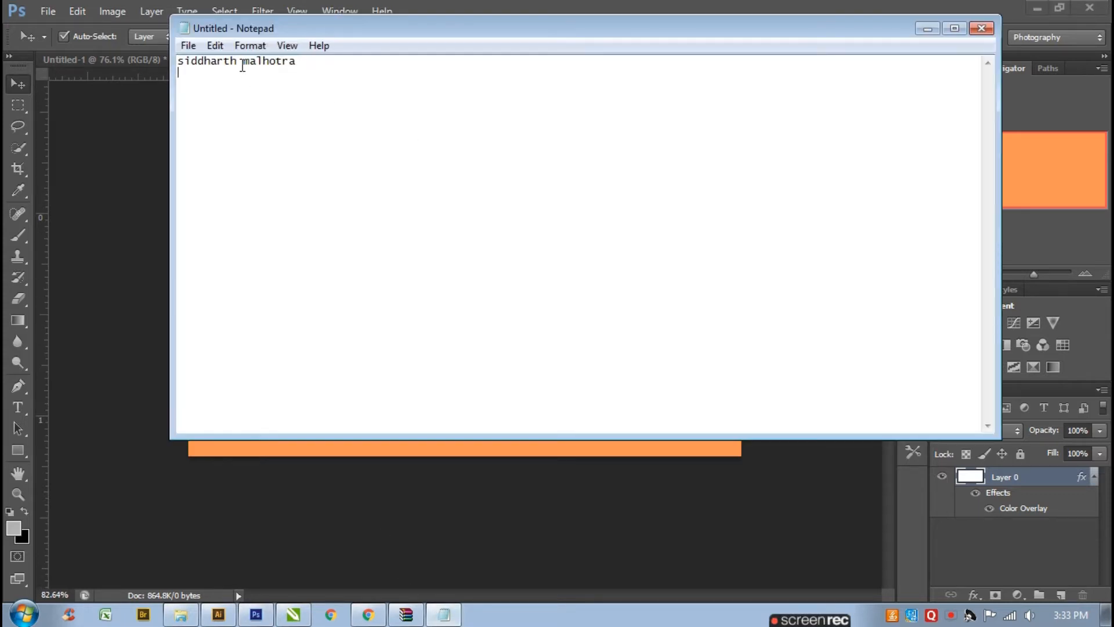
drag(242, 65, 176, 64)
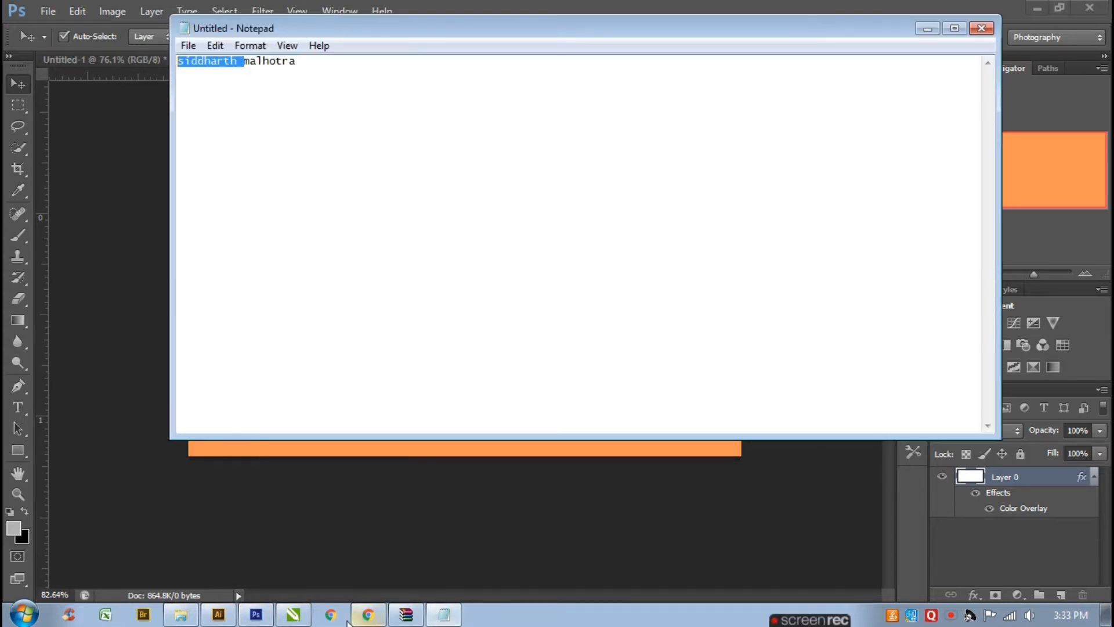
click(271, 618)
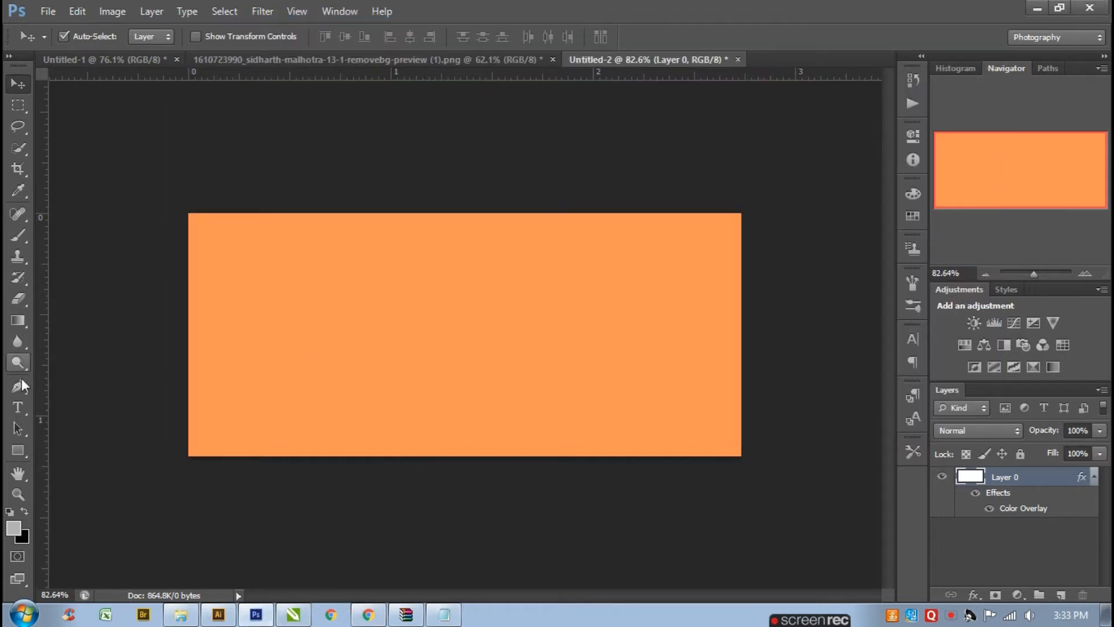
- Paste siddharth as a new text layer near the centre of the canvas
click(28, 409)
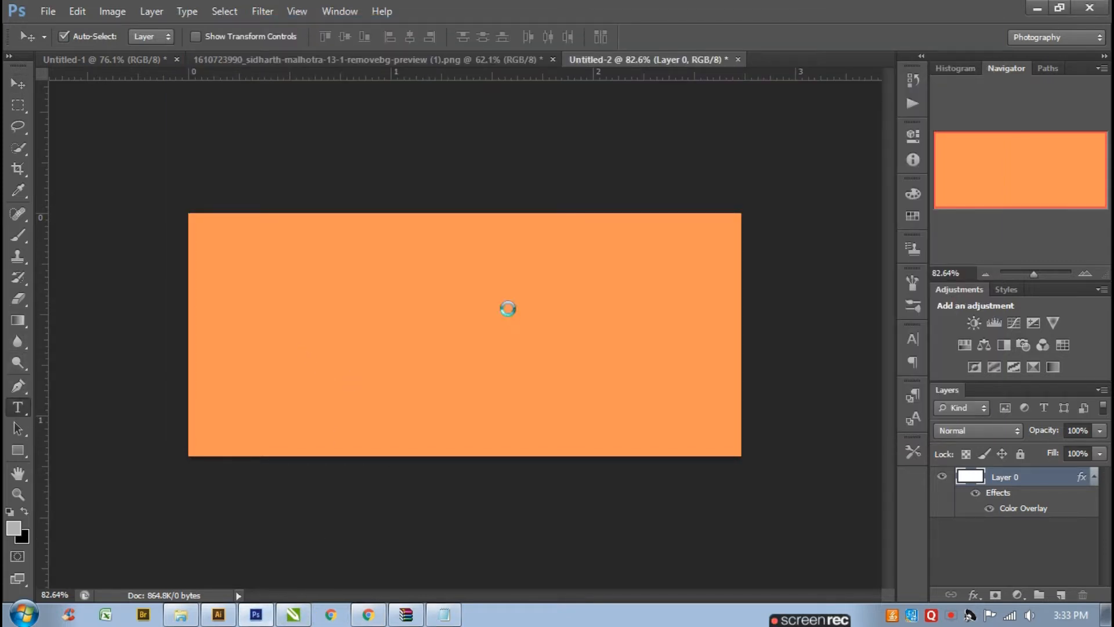
click(547, 310)
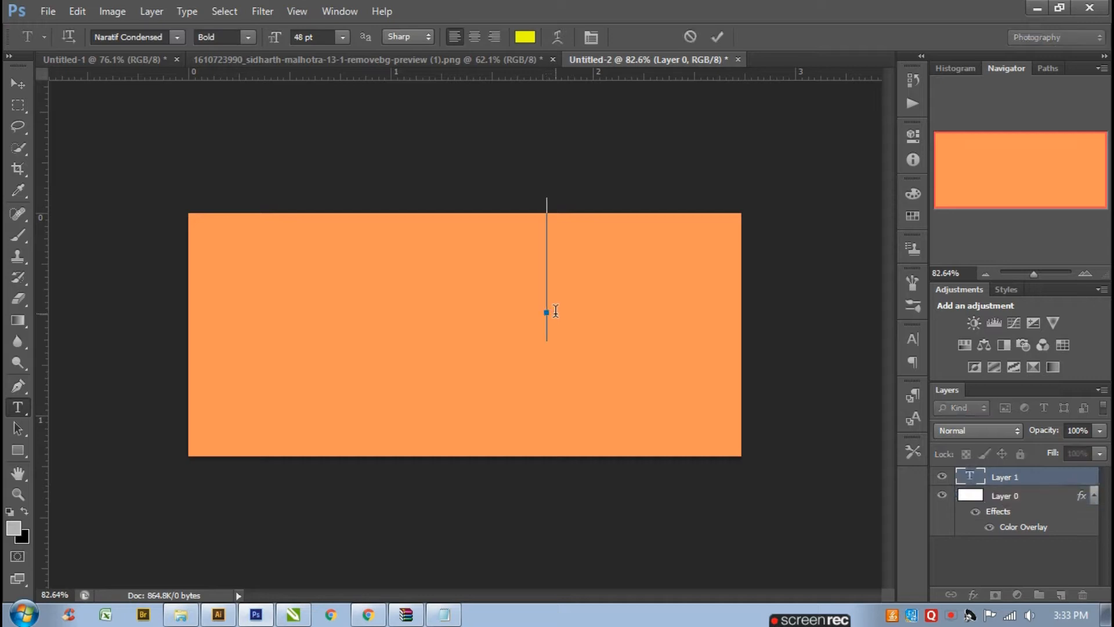
key(ctrl)
key(ctrl+v)
- Move the siddharth text and scale it down with Free Transform to fit the banner
click(18, 84)
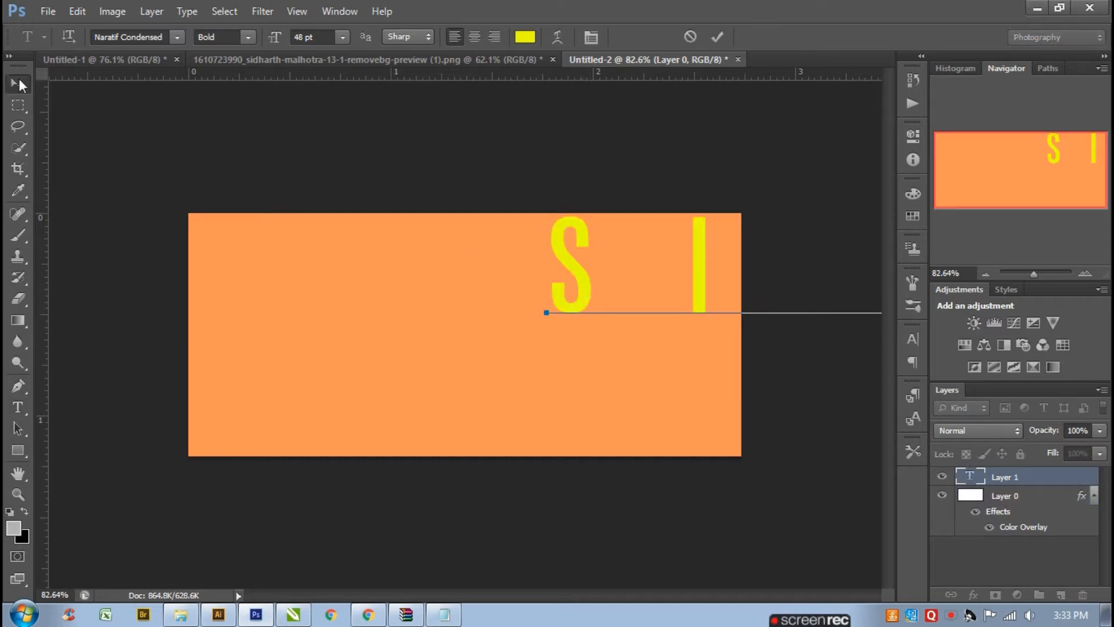
drag(597, 298, 373, 351)
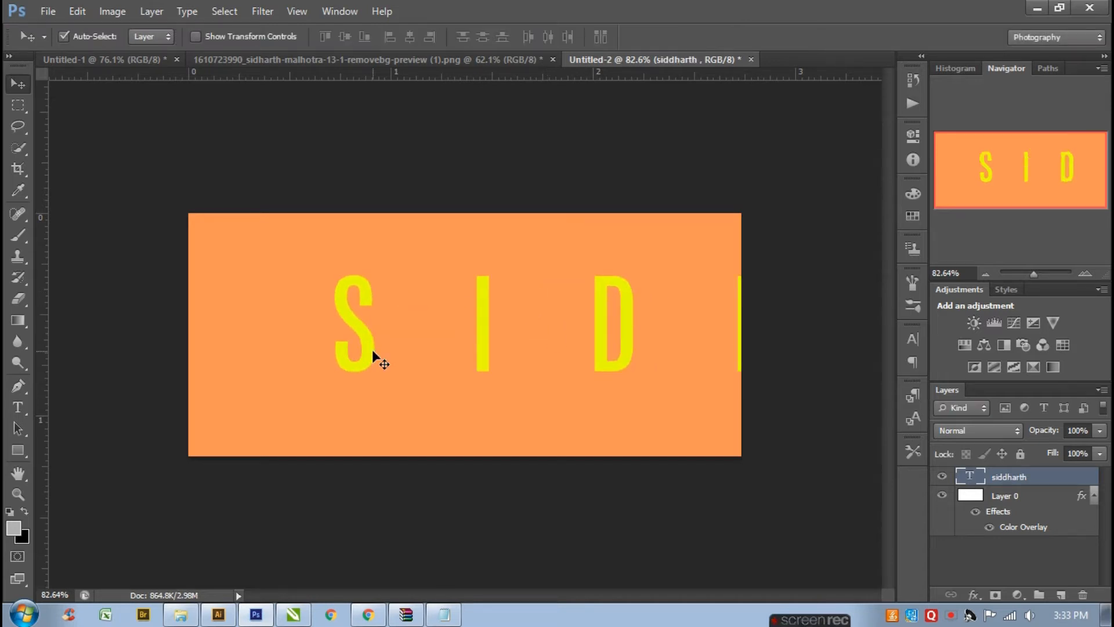
key(ctrl+t)
drag(332, 257, 515, 325)
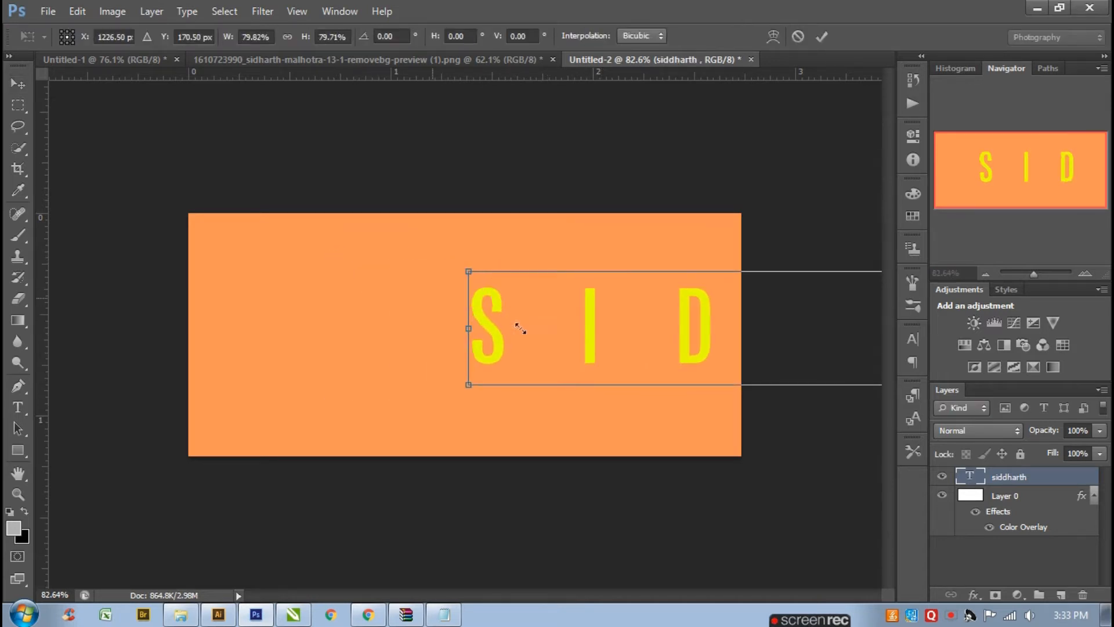
drag(586, 325, 390, 316)
drag(265, 258, 480, 282)
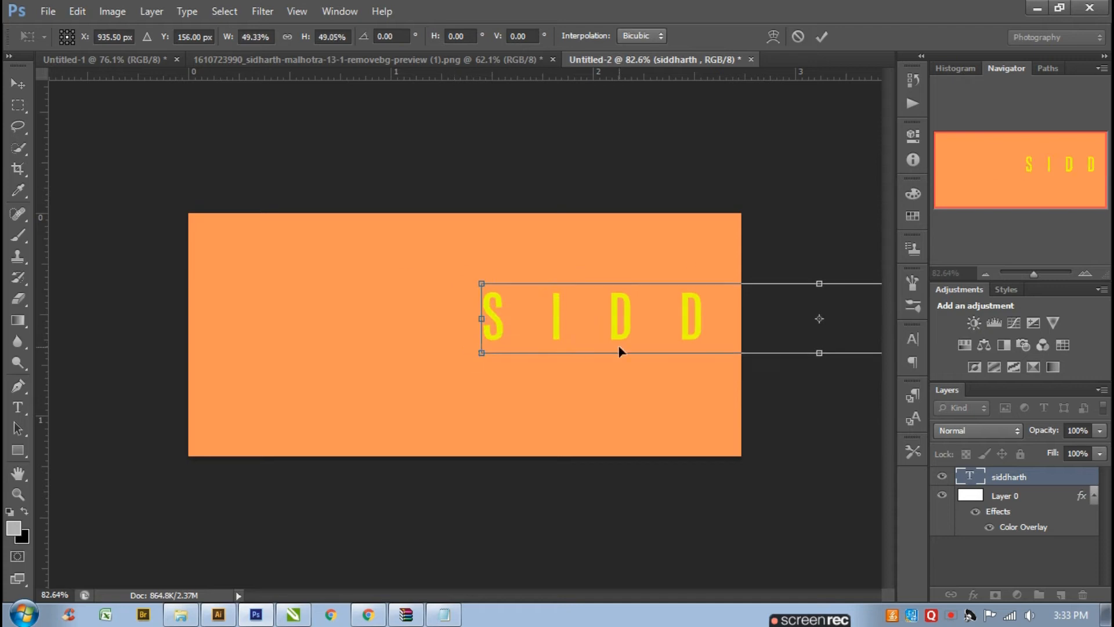
drag(619, 351, 378, 333)
drag(263, 269, 441, 325)
key(Return)
- Set the siddharth text's tracking to 0 in the Character panel
click(910, 343)
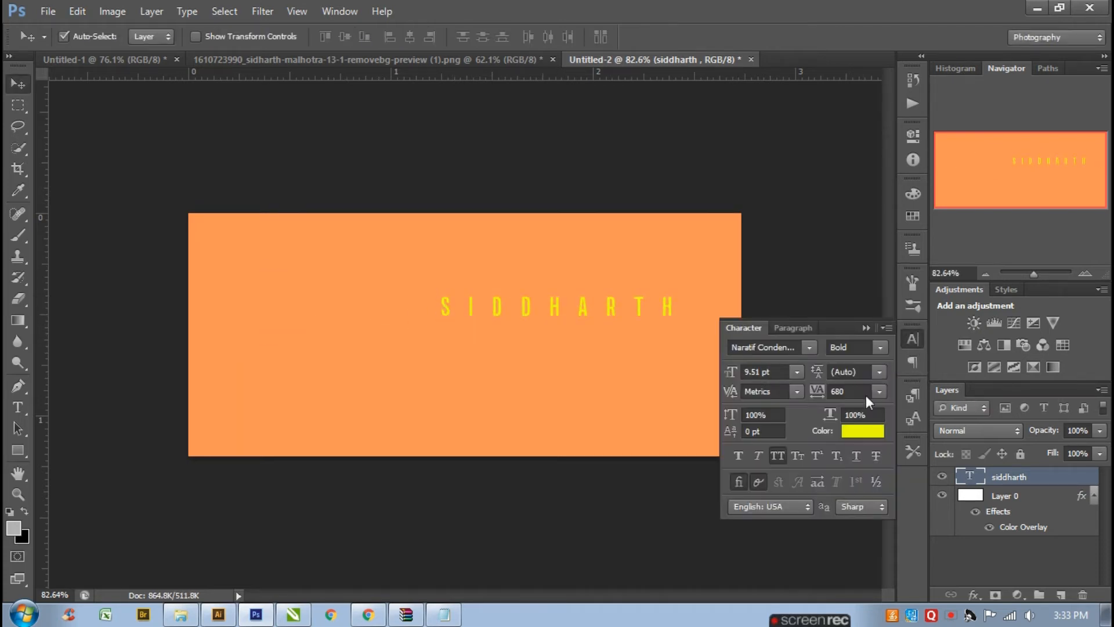
click(877, 373)
click(879, 392)
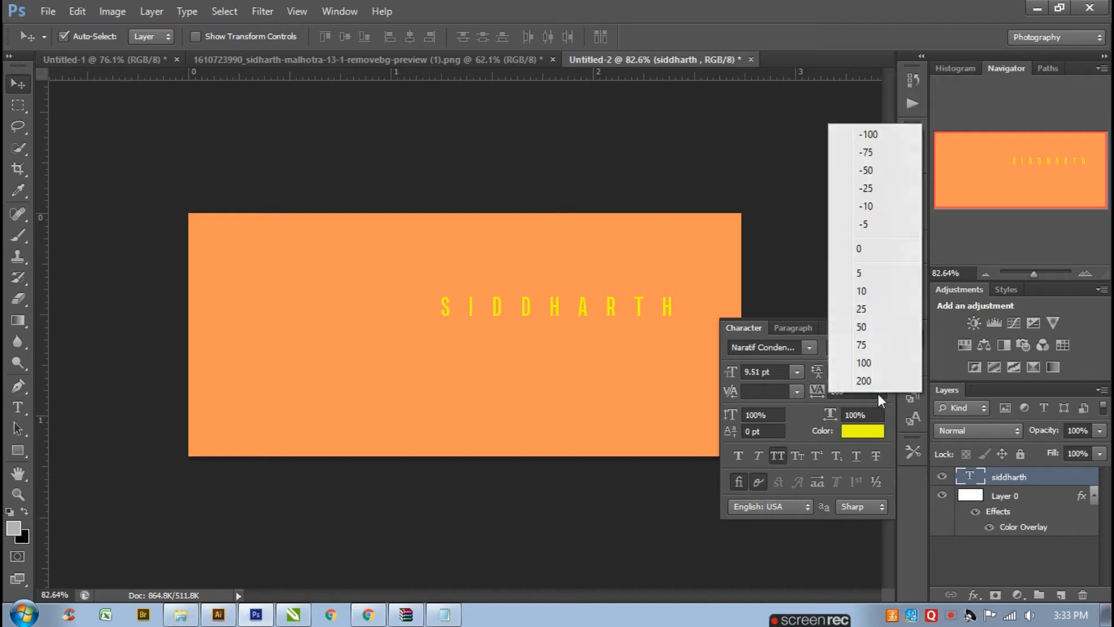
click(879, 249)
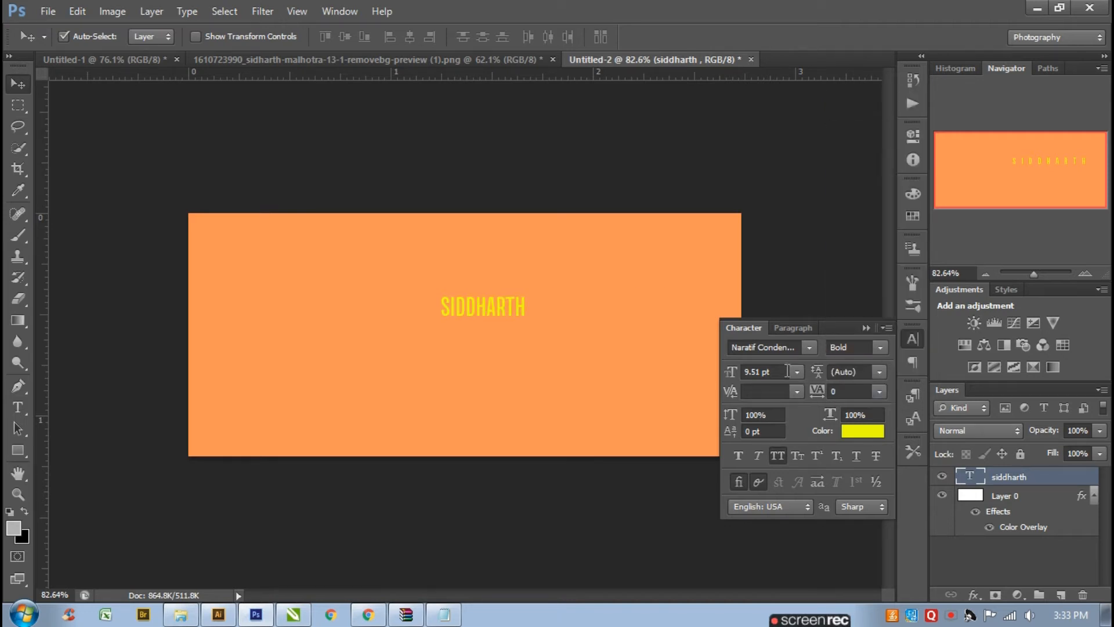
- Change the siddharth text's font style to Black
click(877, 346)
click(872, 519)
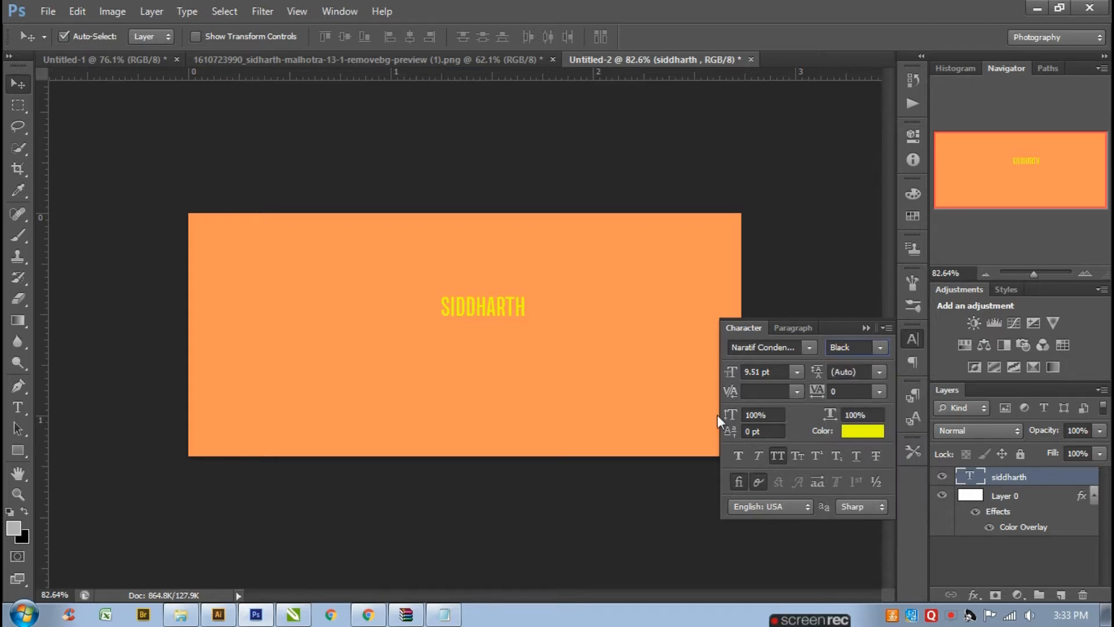
click(867, 328)
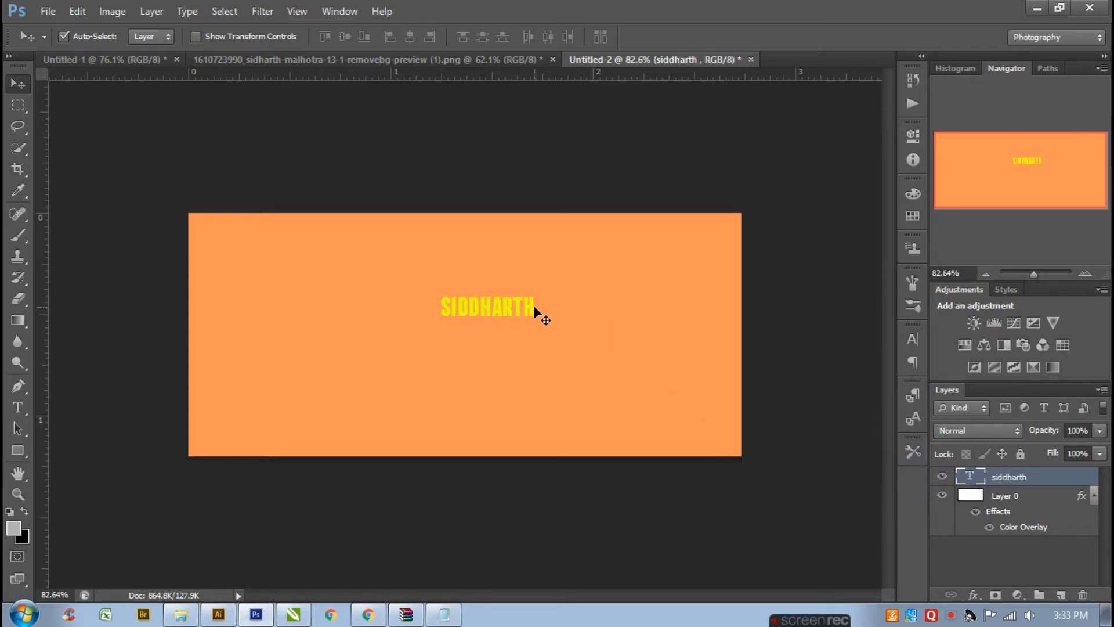
- Scale the siddharth text up with Free Transform and commit it
key(ctrl+t)
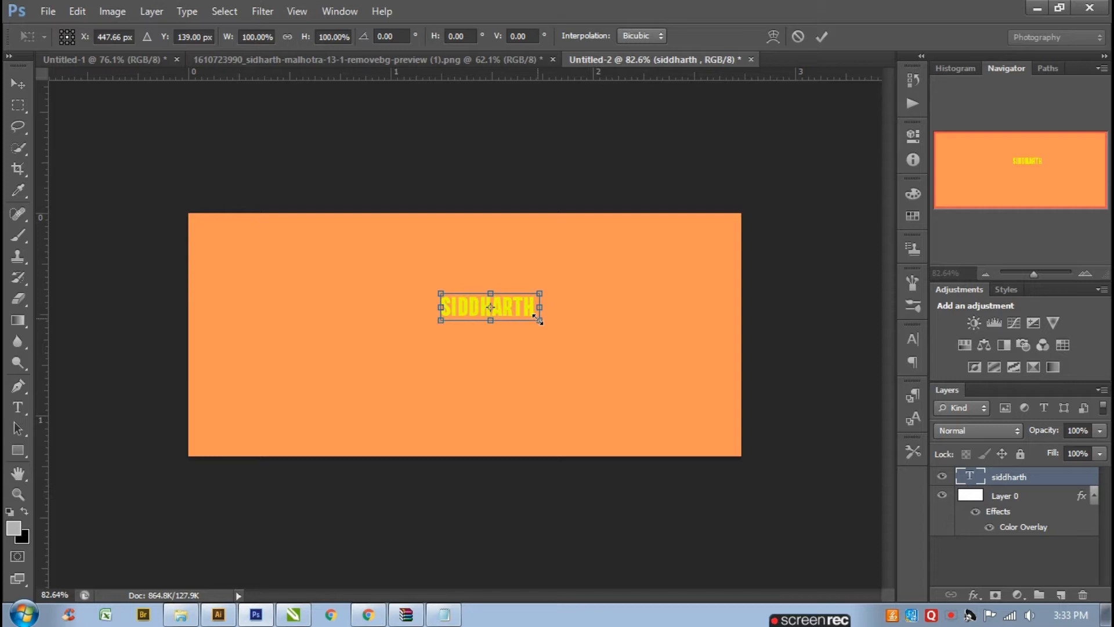
drag(540, 323, 642, 312)
key(Return)
key(ctrl+t)
key(Return)
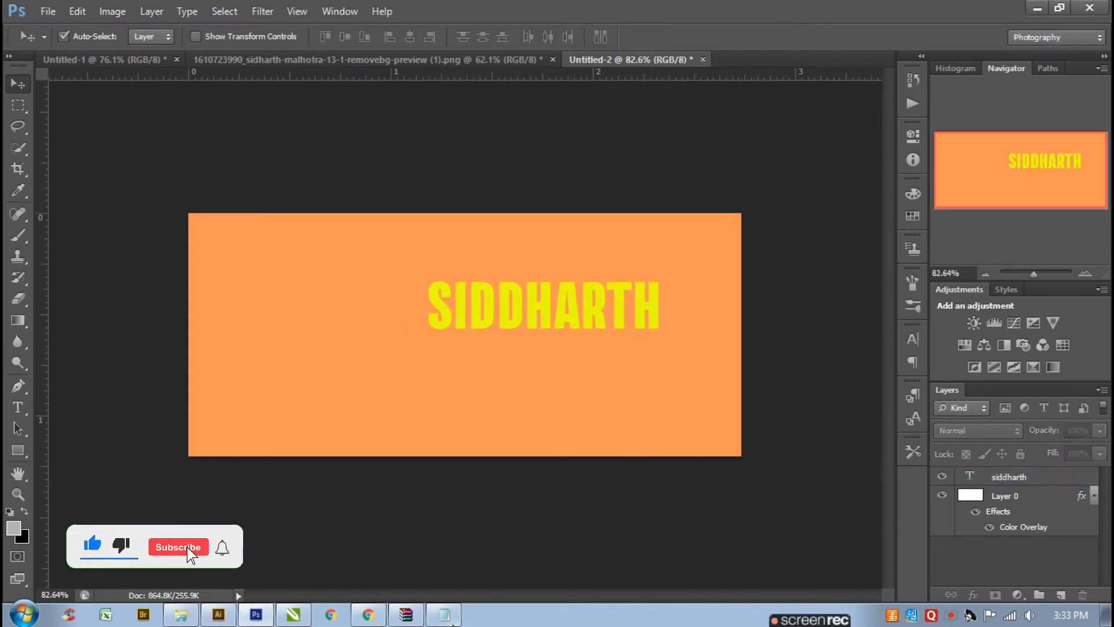
- Select the word malhotra in the Notepad text and return to the banner
click(443, 614)
click(263, 77)
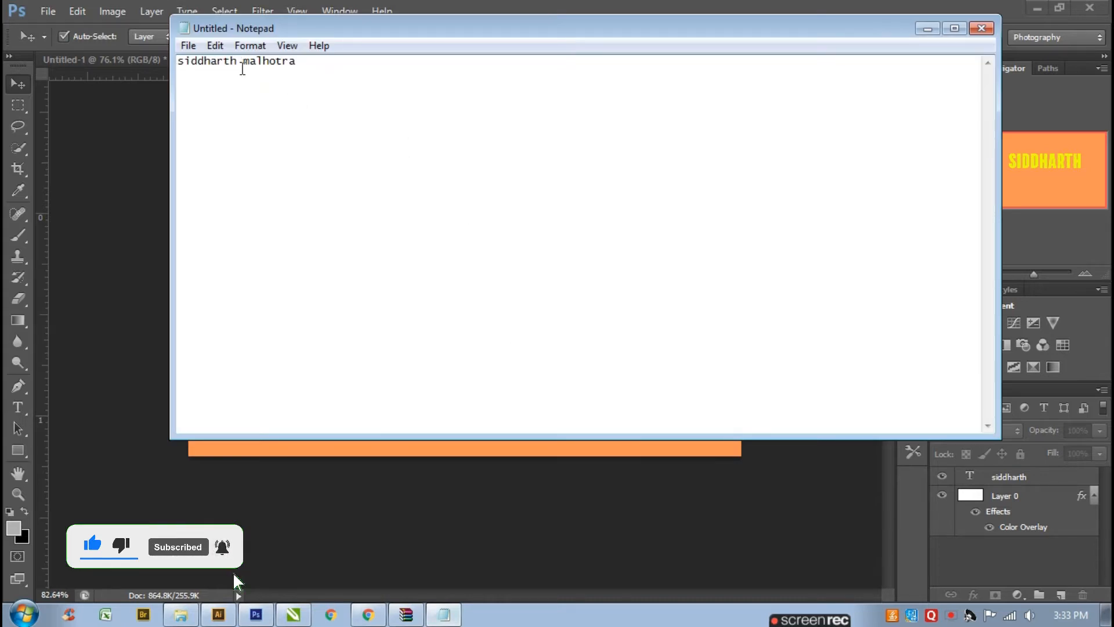
drag(242, 64, 294, 64)
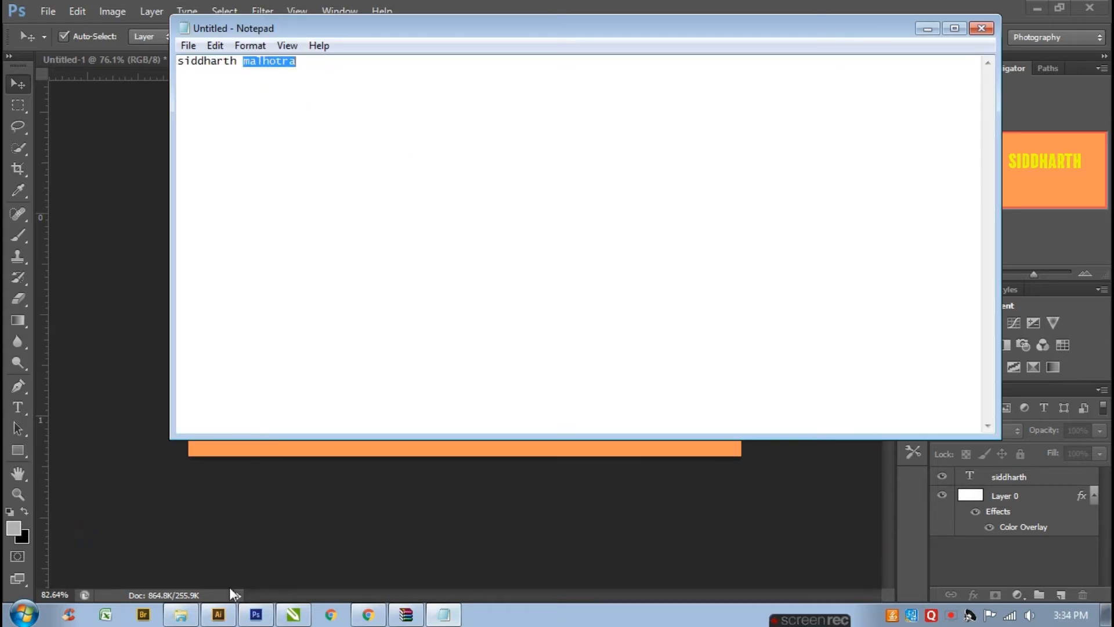
click(233, 594)
- Duplicate the siddharth text below itself and replace the copy's text with MALHOTRA
drag(542, 322, 548, 401)
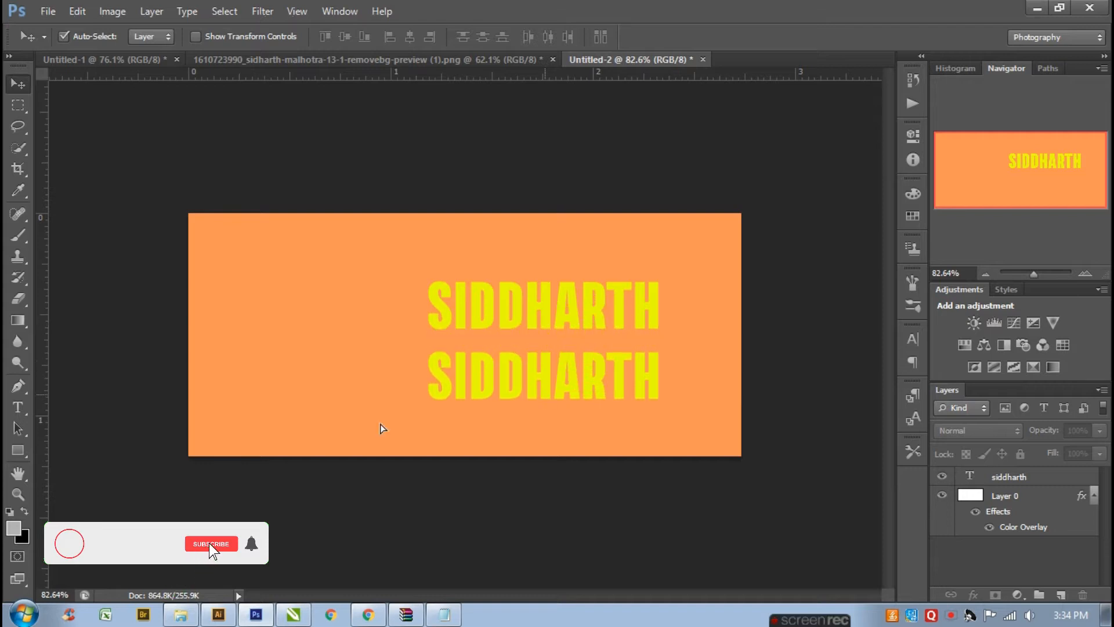
click(19, 406)
drag(431, 380, 658, 390)
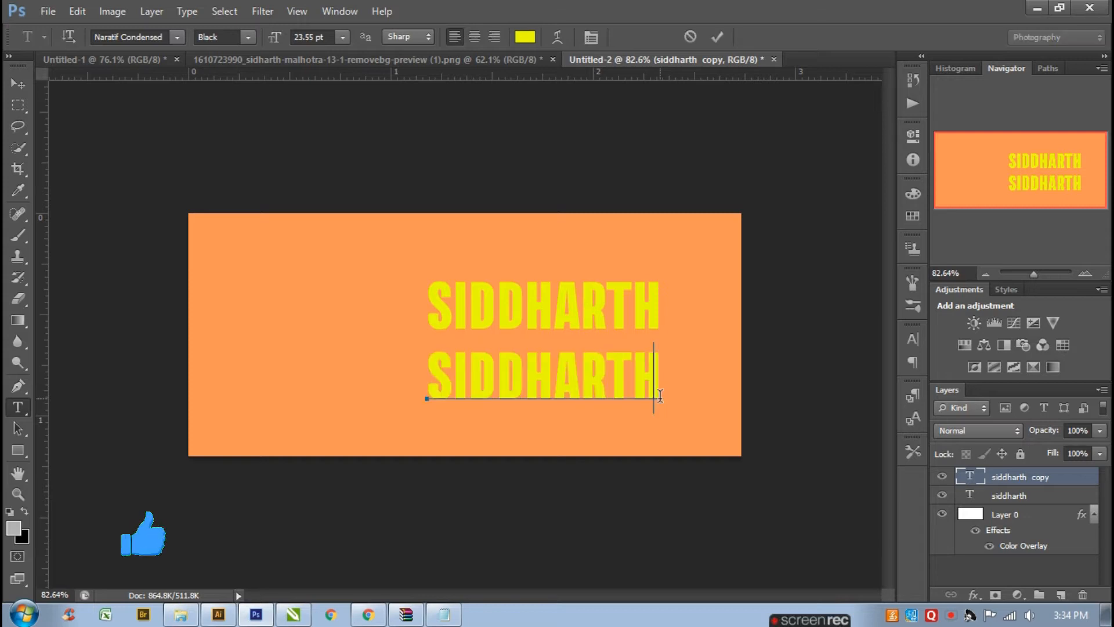
text(MALHOTRA)
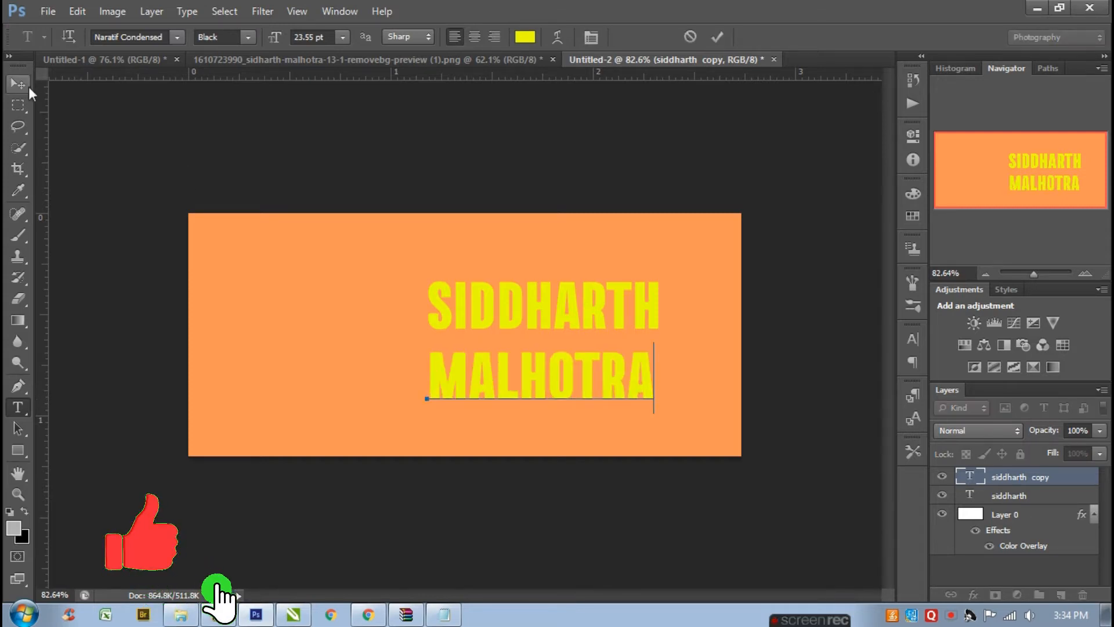
- Set the selected MALHOTRA text's font style to Bold and its tracking to 200
drag(439, 378, 898, 368)
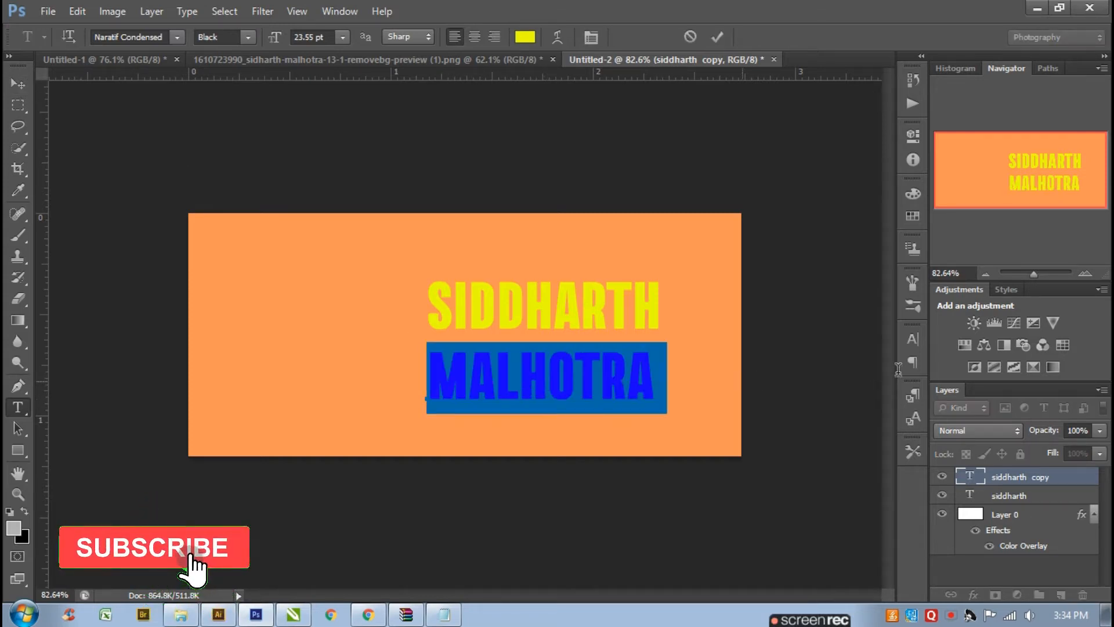
click(914, 341)
click(871, 347)
click(858, 466)
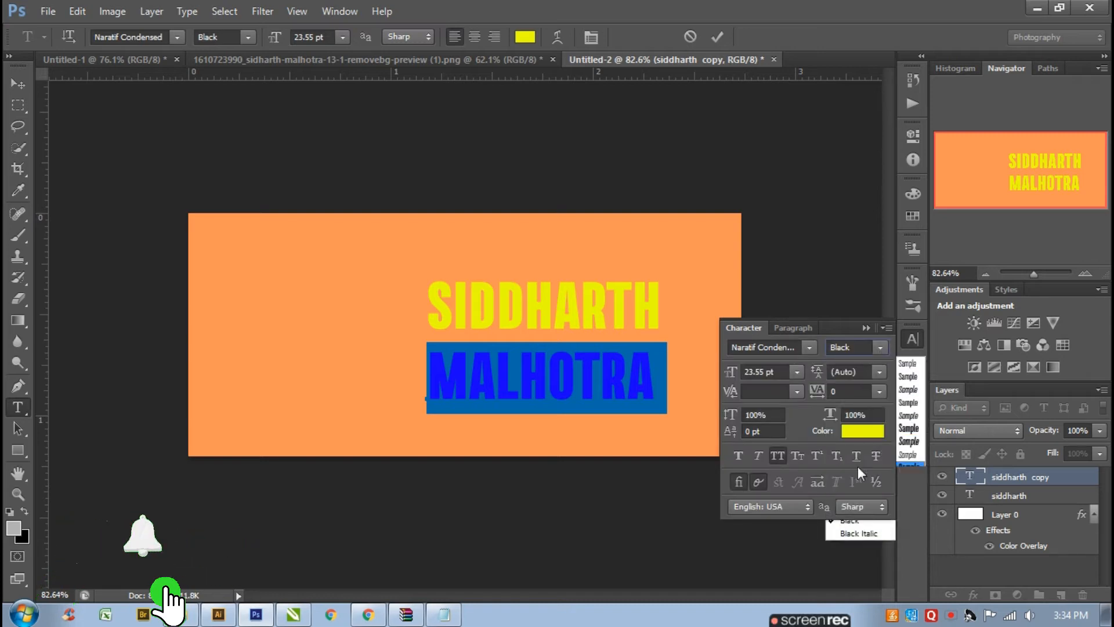
click(875, 392)
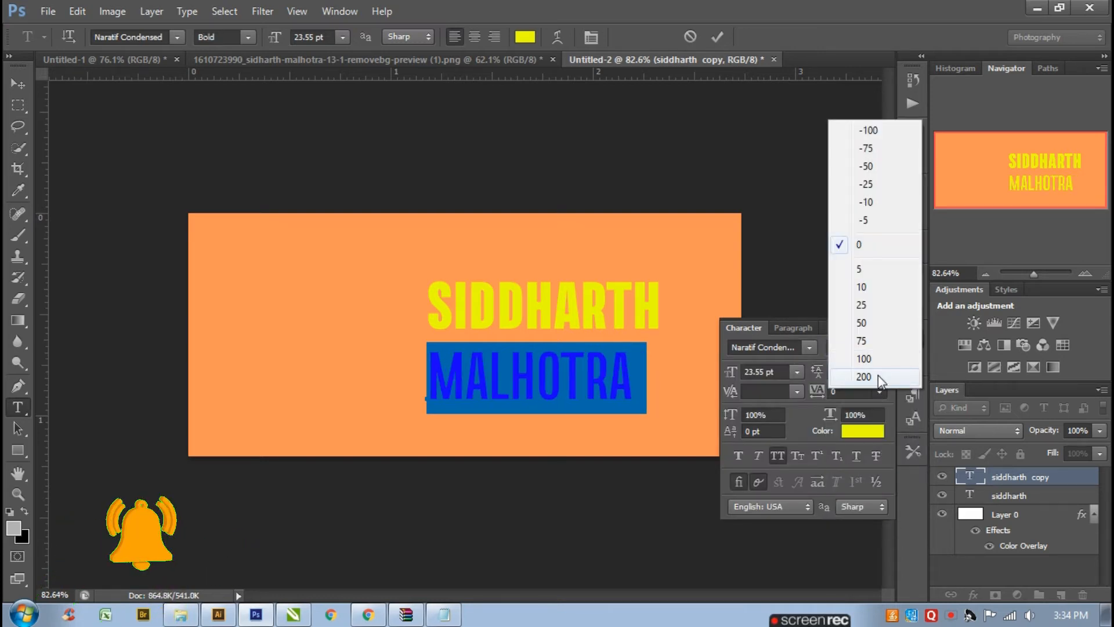
click(876, 378)
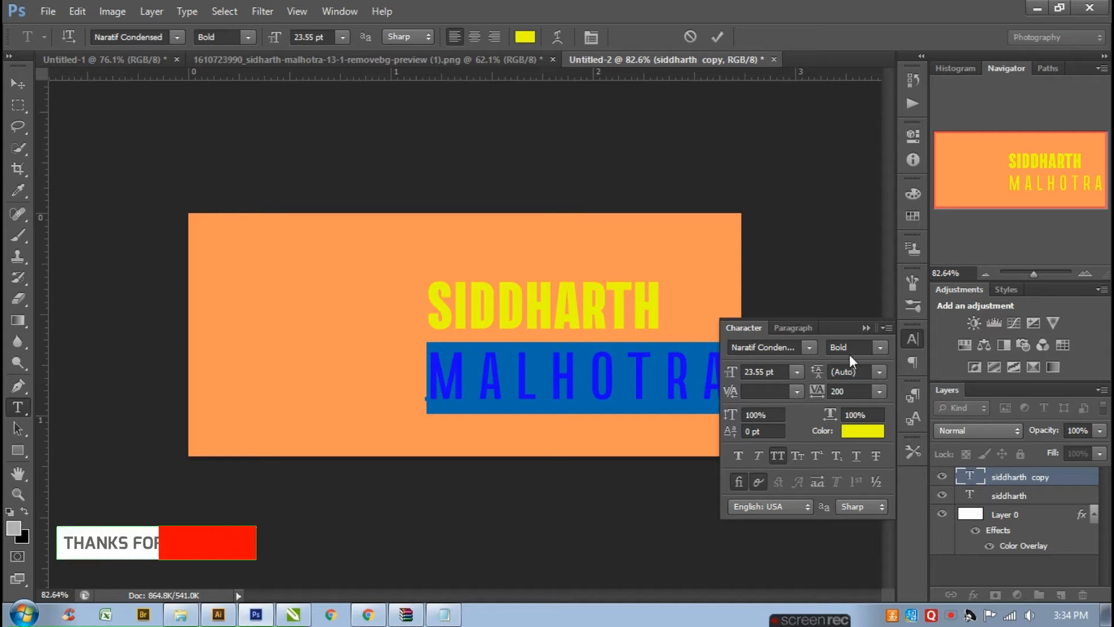
click(866, 328)
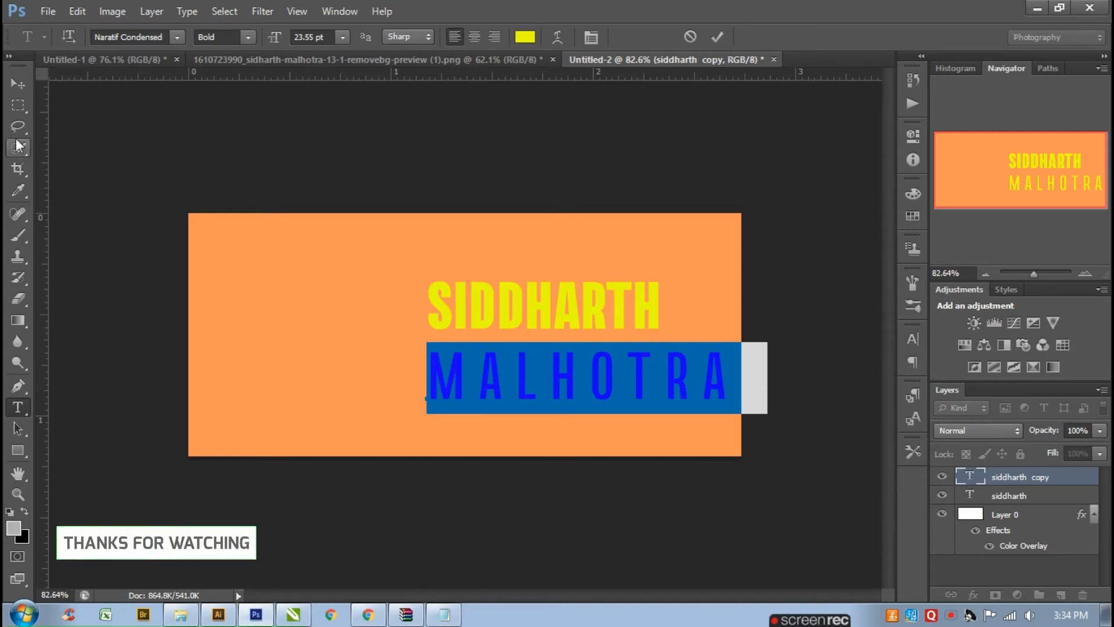
- Scale the MALHOTRA text down with Free Transform and commit it
click(18, 84)
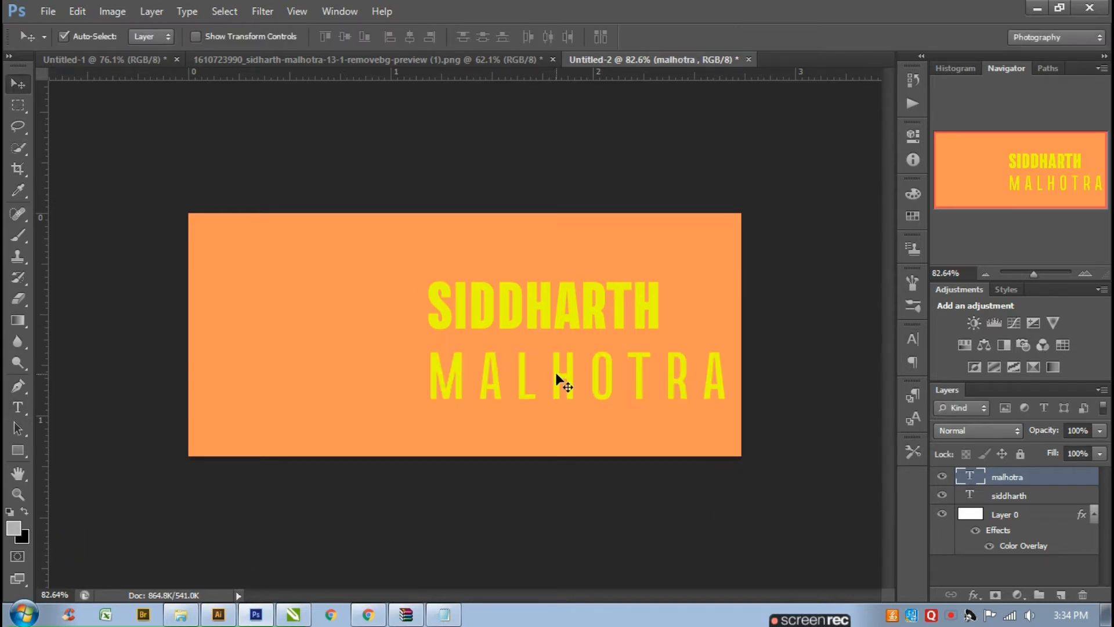
key(ctrl+t)
drag(762, 412, 584, 354)
key(Return)
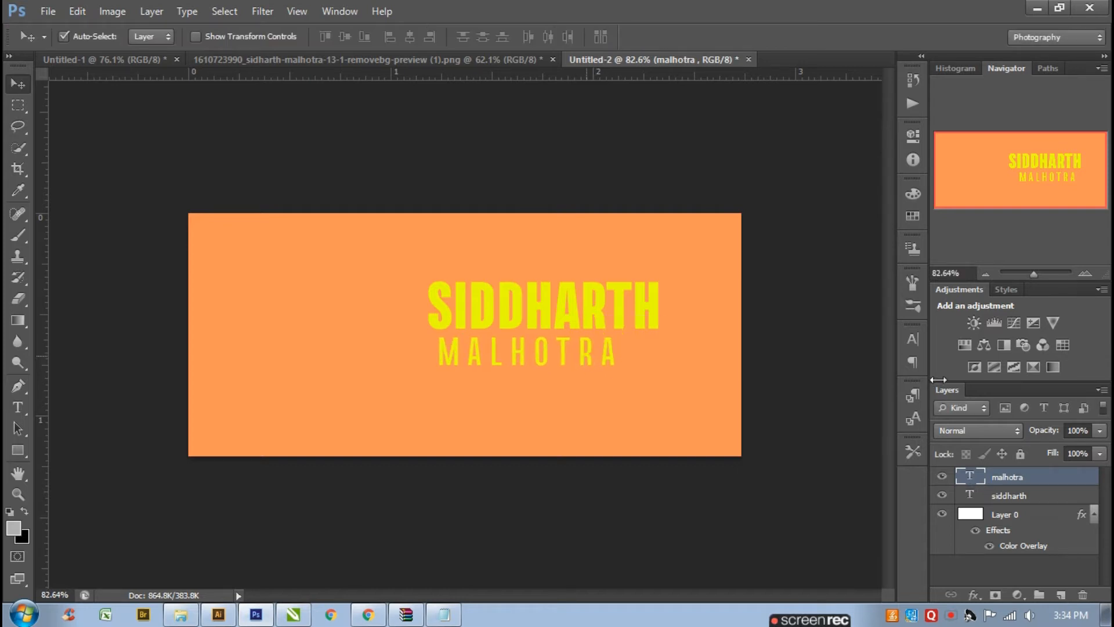
- Increase the MALHOTRA text's tracking to 360
click(904, 342)
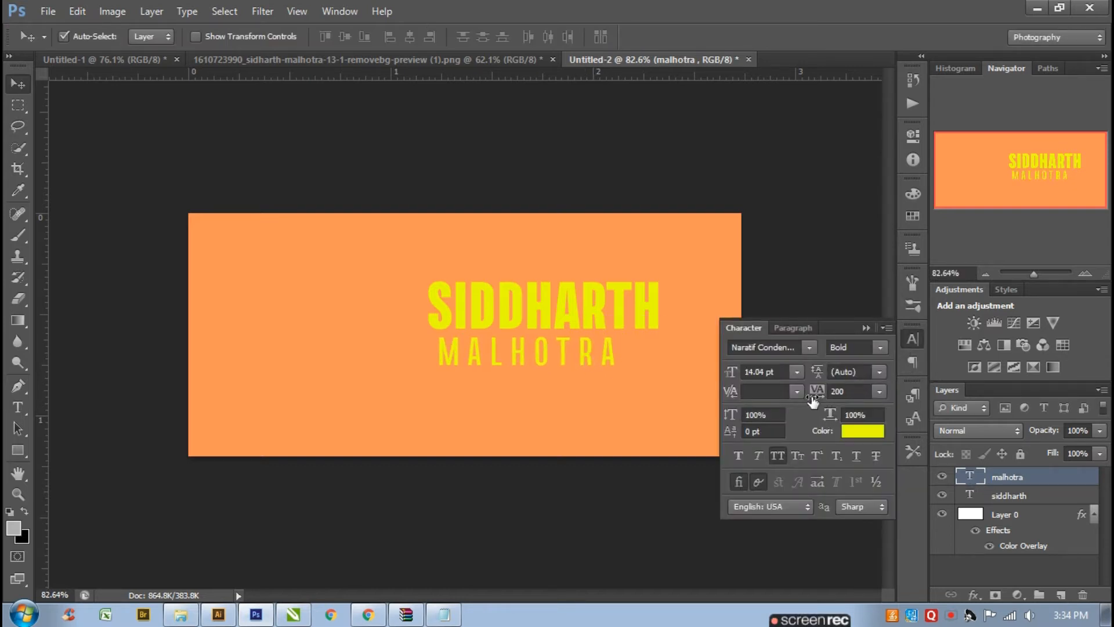
drag(813, 400, 817, 400)
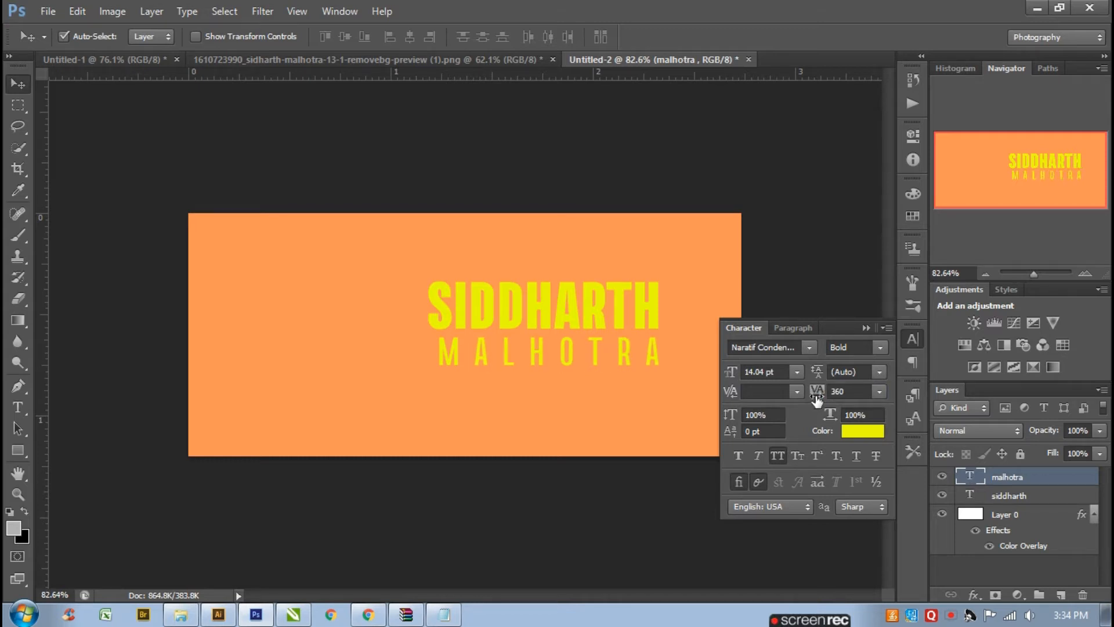
click(868, 327)
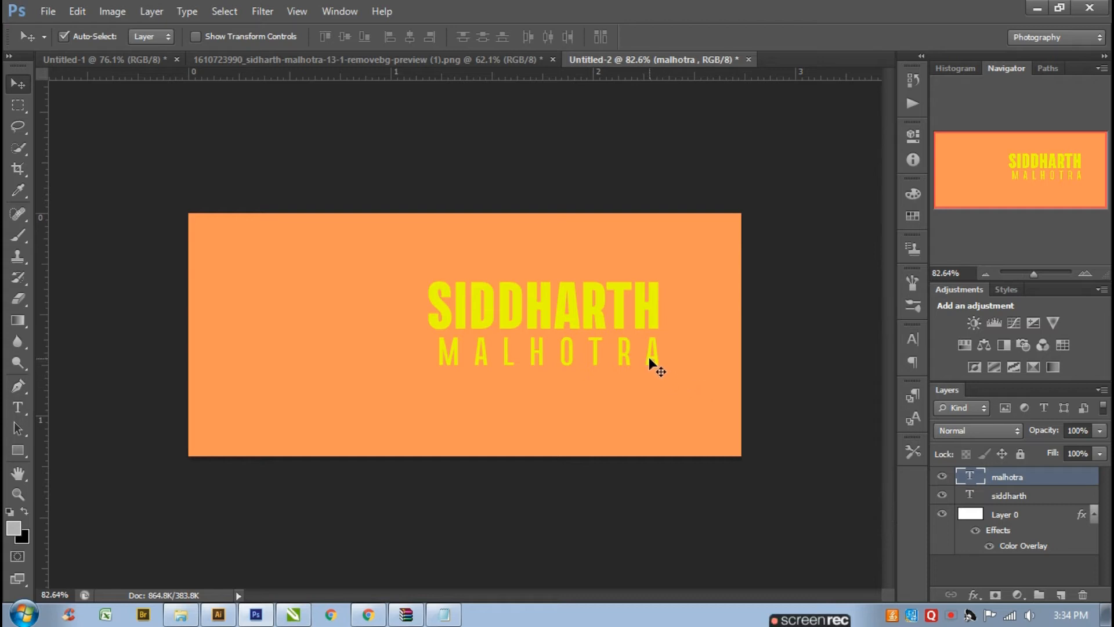
- Select both text layers and align their horizontal centres
shift+click(639, 324)
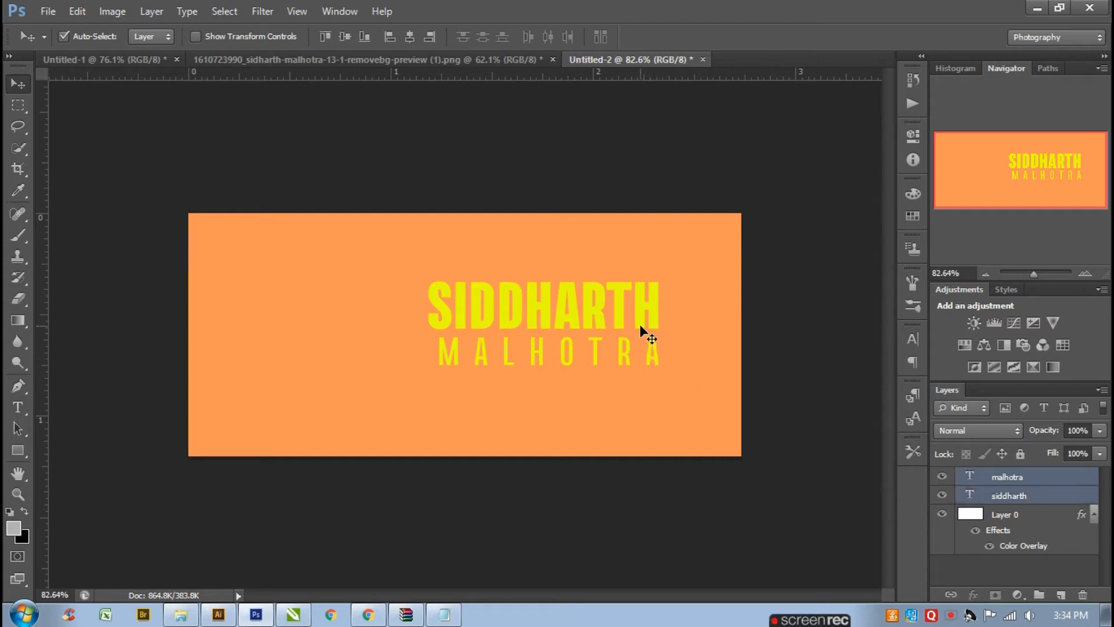
click(409, 38)
- Enlarge both text layers together with Free Transform, nudge them down slightly and commit
key(ctrl+t)
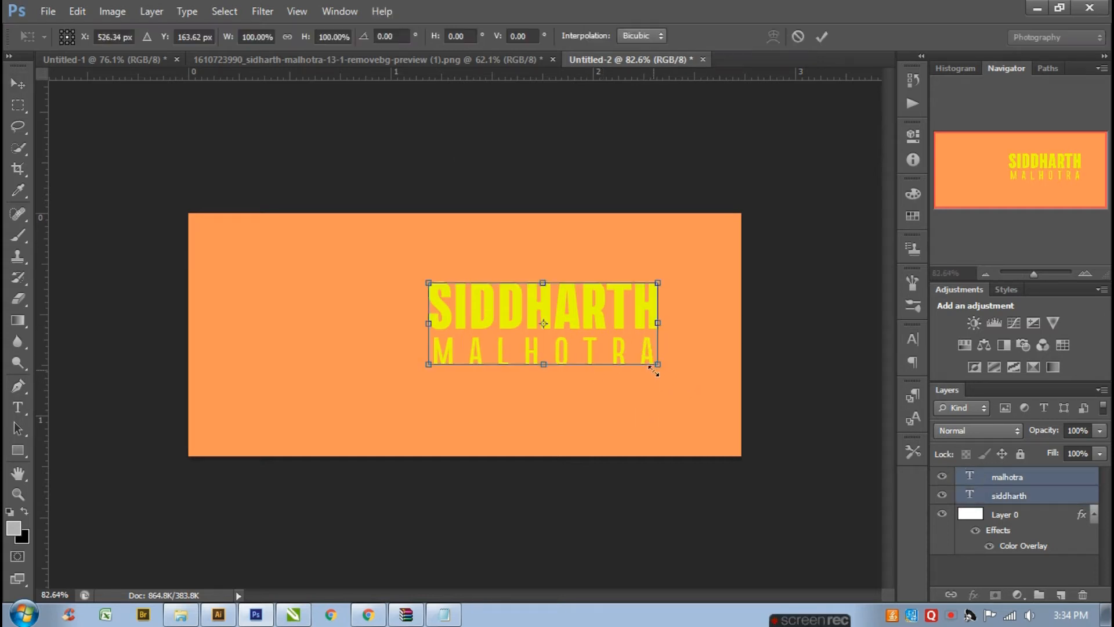
drag(654, 372, 677, 385)
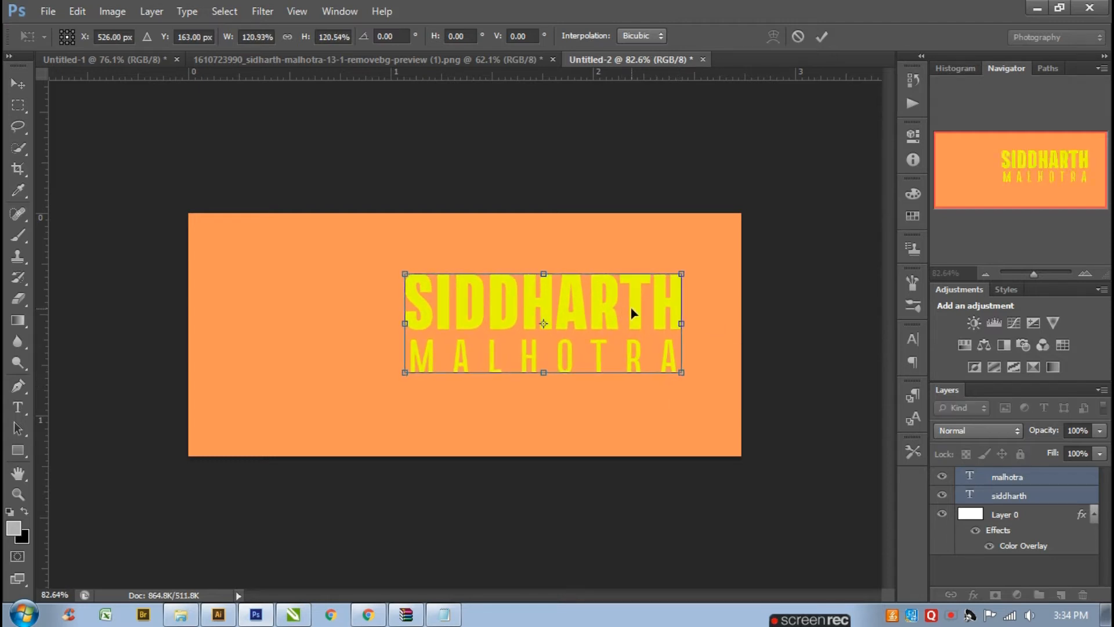
drag(632, 313, 632, 320)
key(Return)
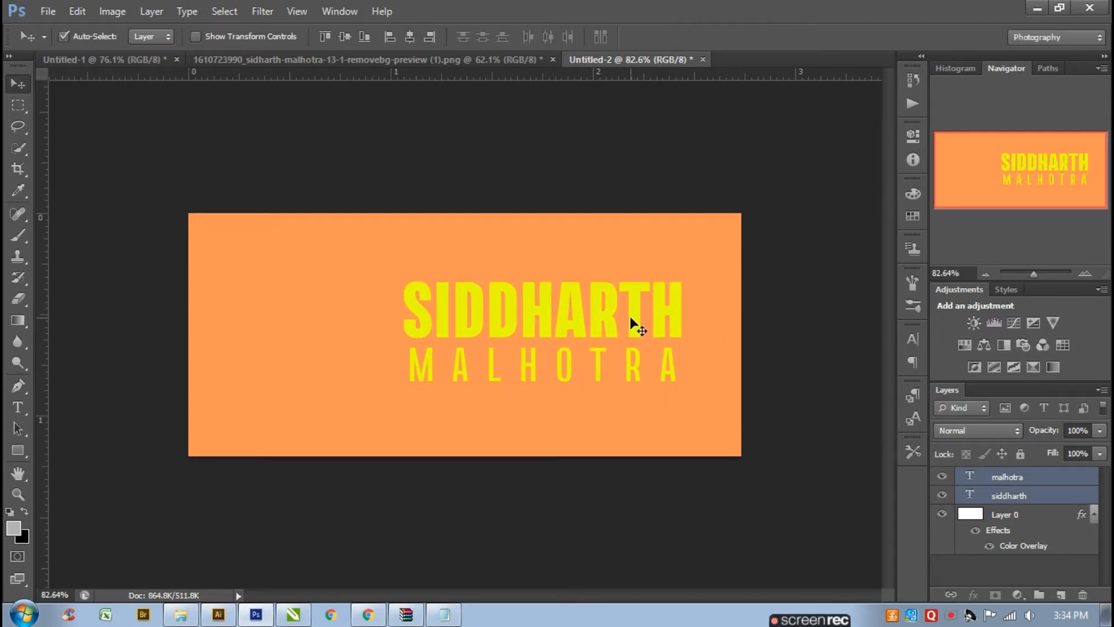
scroll(631, 318, down, 1)
click(787, 389)
key(ctrl+s)
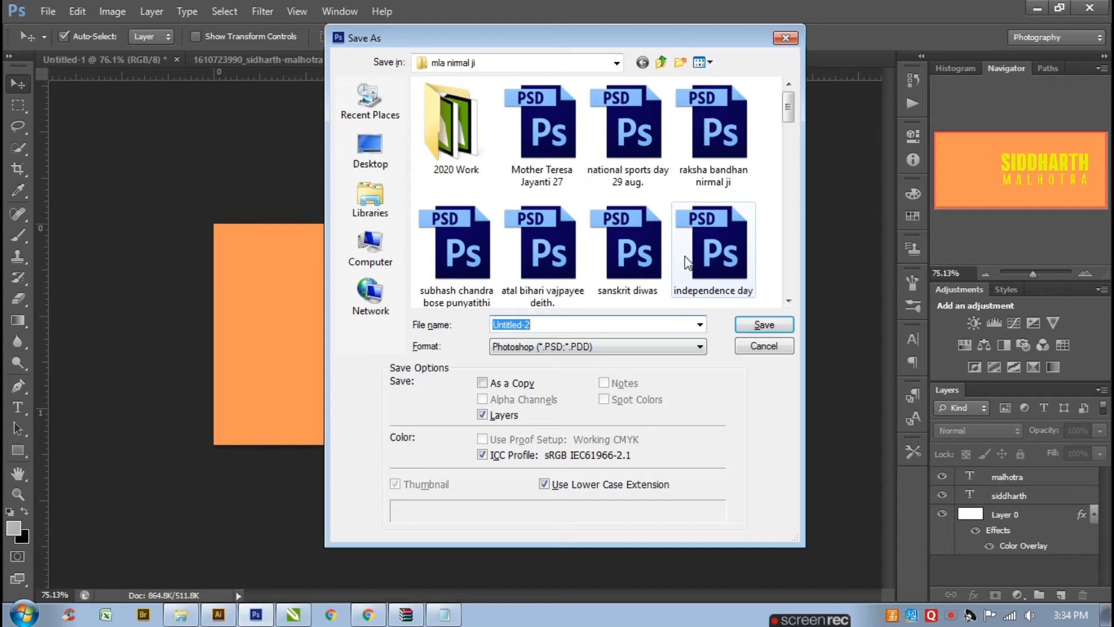
click(784, 38)
- Move the cutout photo into the banner document and scale it down to the left of the name
click(410, 60)
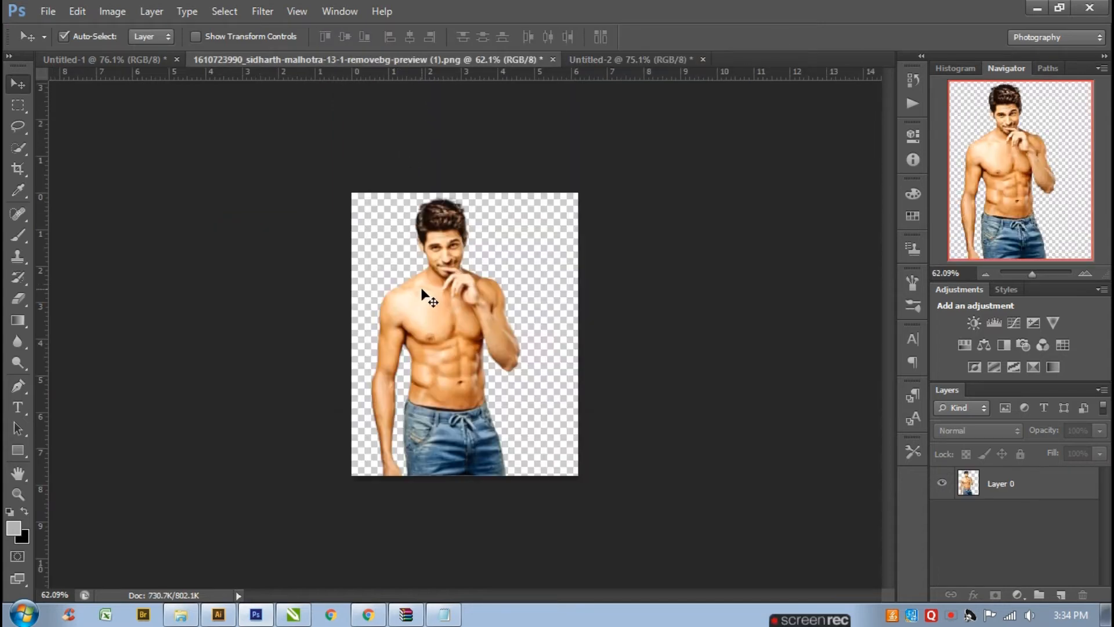
drag(423, 290, 354, 343)
key(ctrl+t)
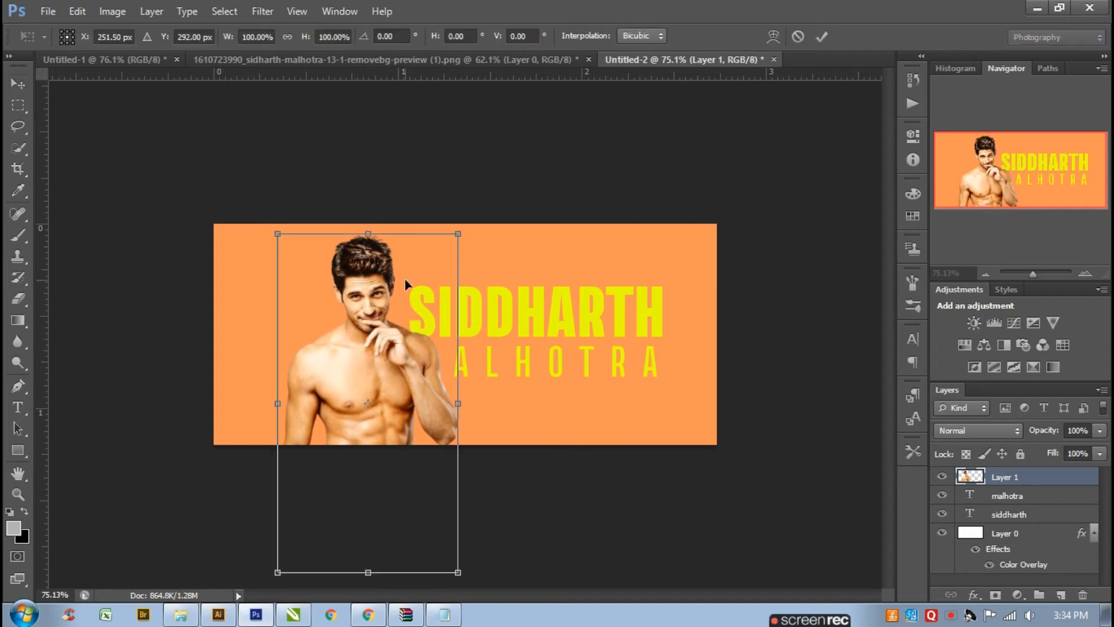
drag(461, 231, 413, 309)
drag(376, 421, 338, 373)
key(Return)
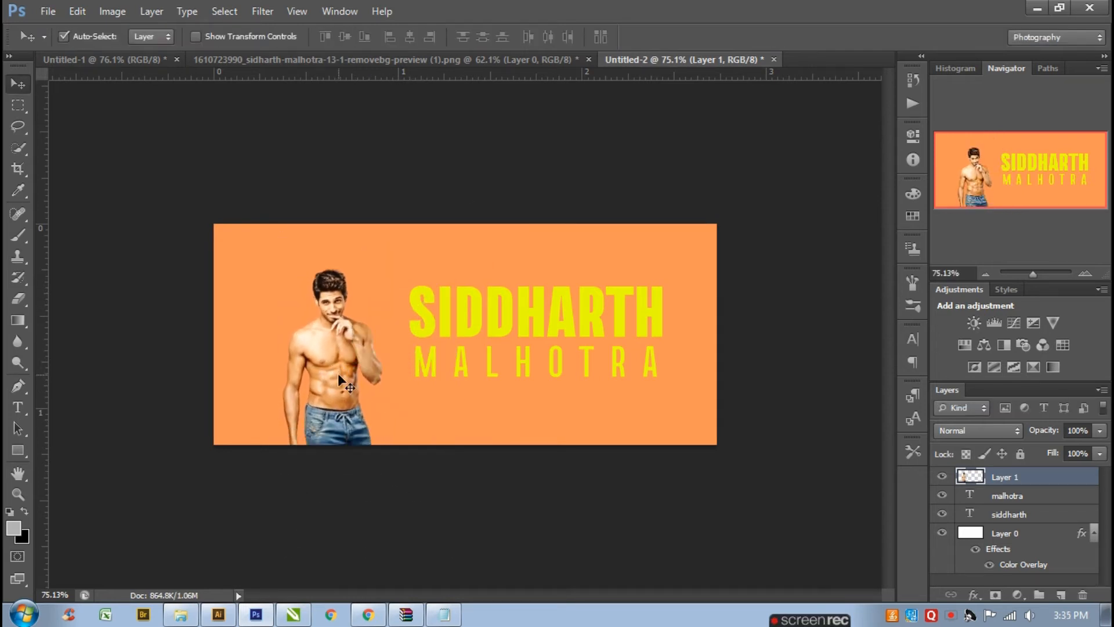
- Enlarge the photo slightly and reposition it so it sits on the banner's lower edge
key(ctrl+t)
drag(383, 451, 405, 497)
drag(350, 396, 354, 411)
key(Return)
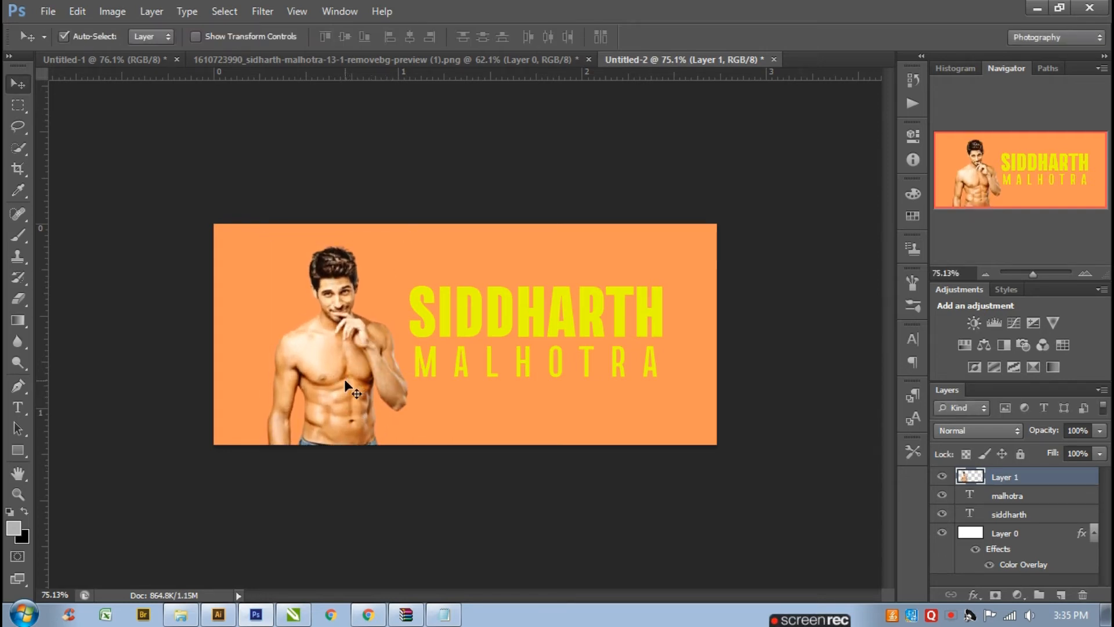
- Apply a Black & White adjustment to the photo with Reds at 34 and Yellows at 49
click(111, 11)
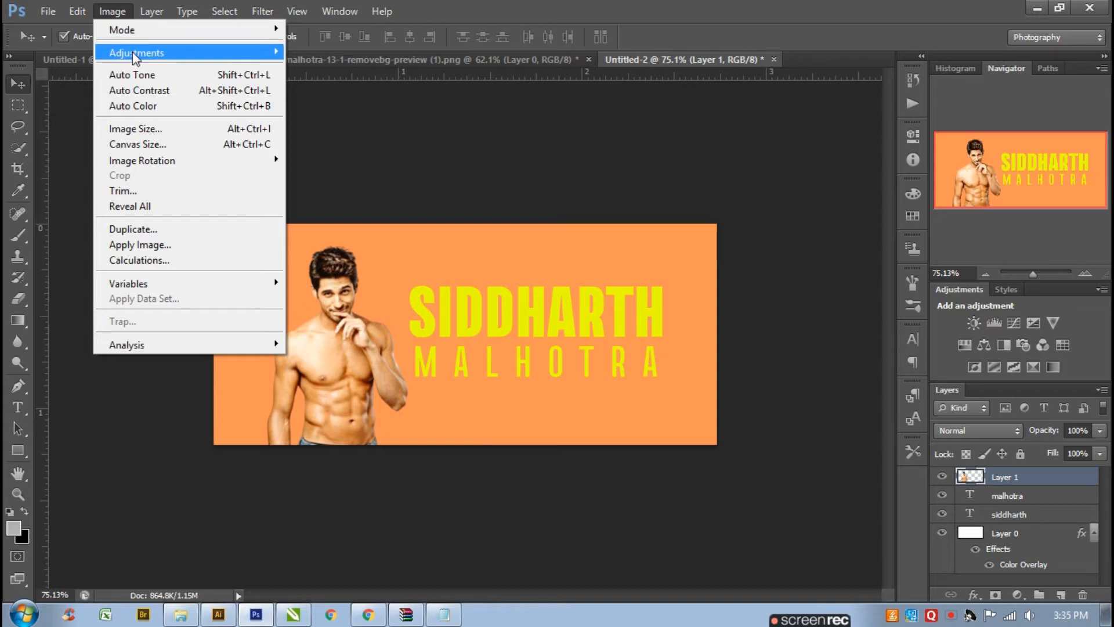
mouse_move(134, 52)
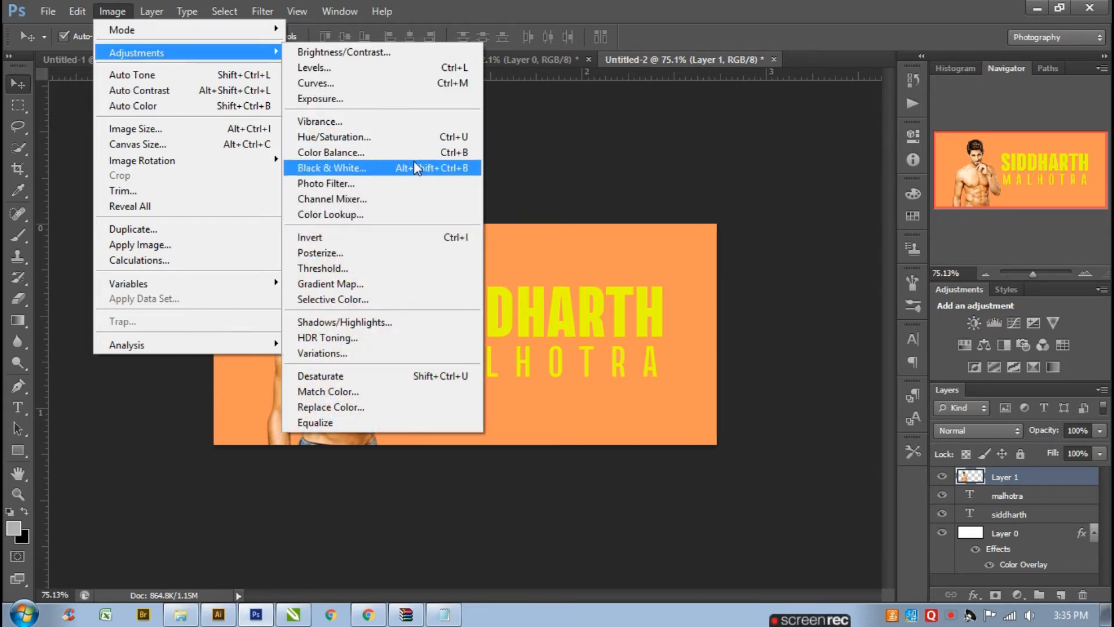
click(404, 175)
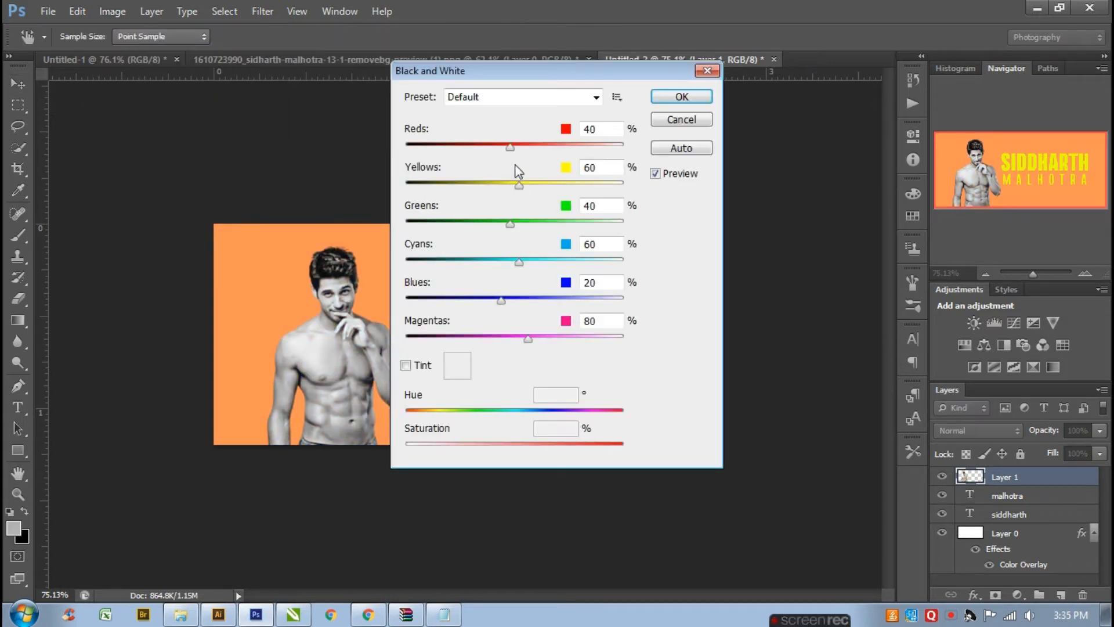
drag(513, 148, 507, 148)
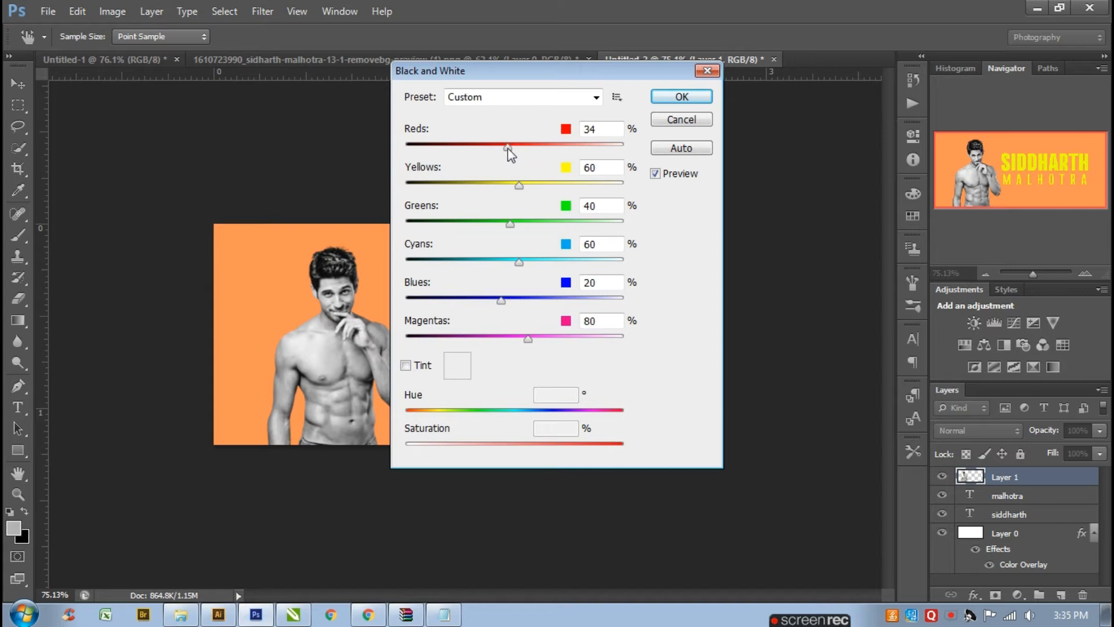
drag(519, 187, 514, 222)
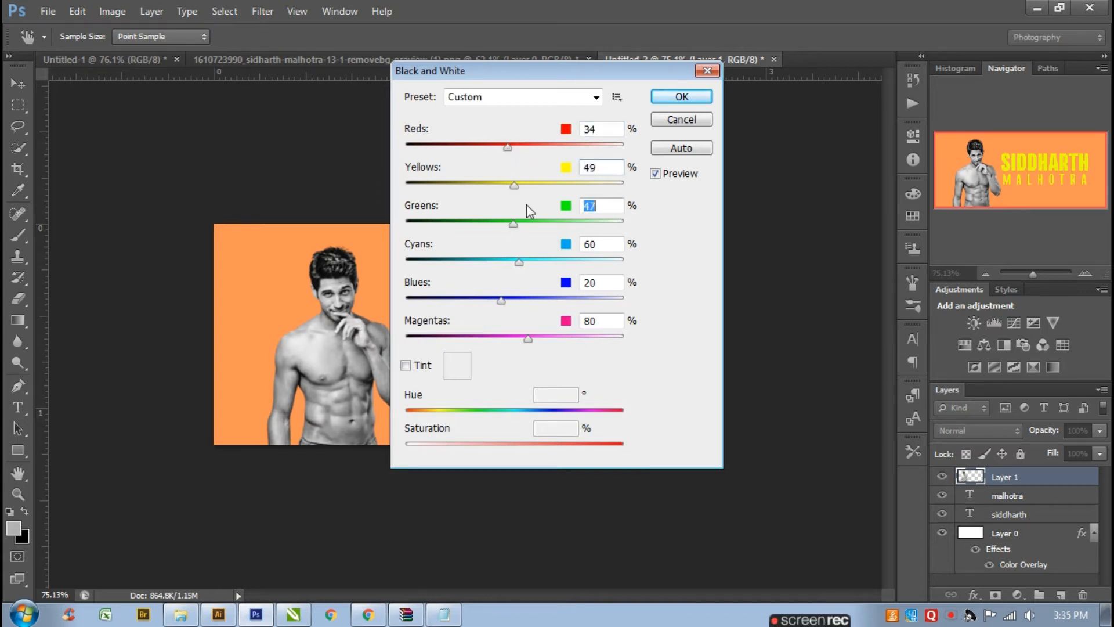
click(680, 98)
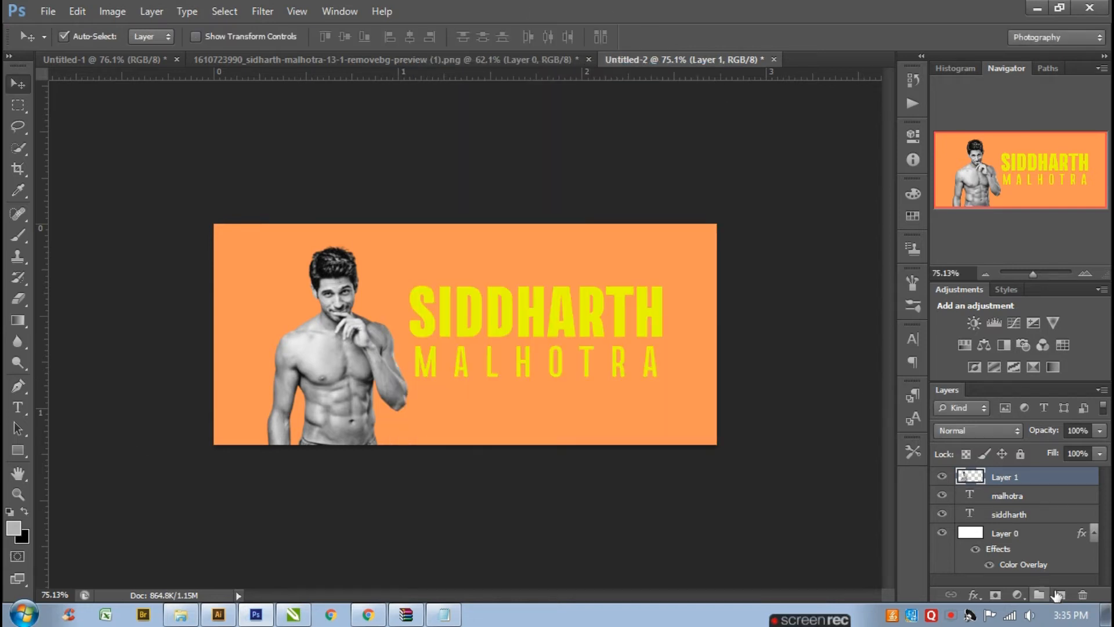
- Add a Brightness/Contrast adjustment layer above the photo
click(1017, 594)
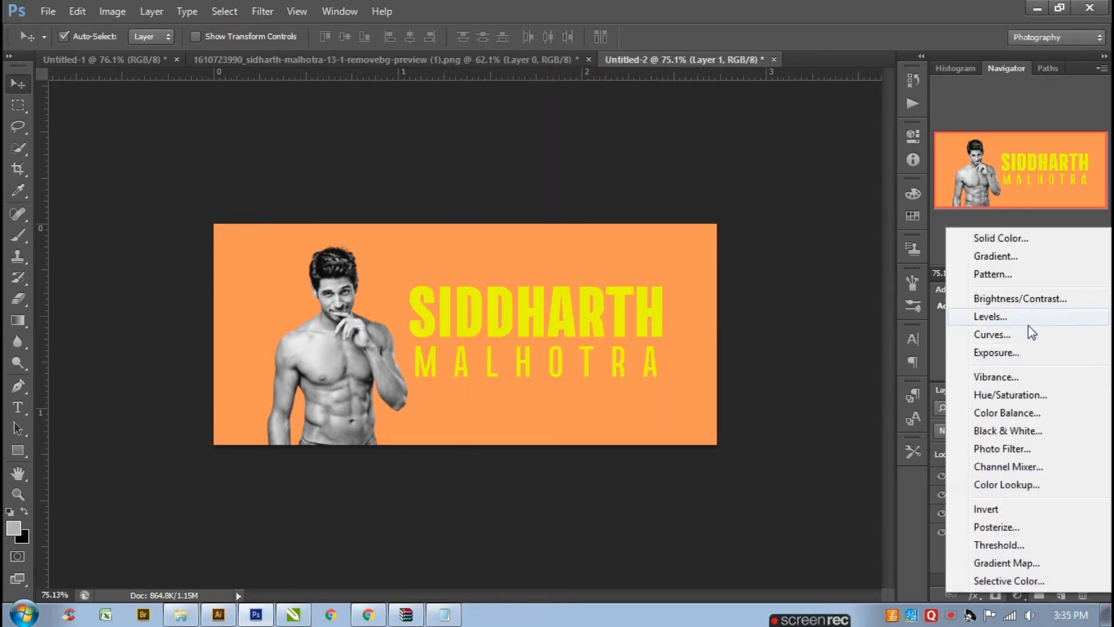
click(1025, 300)
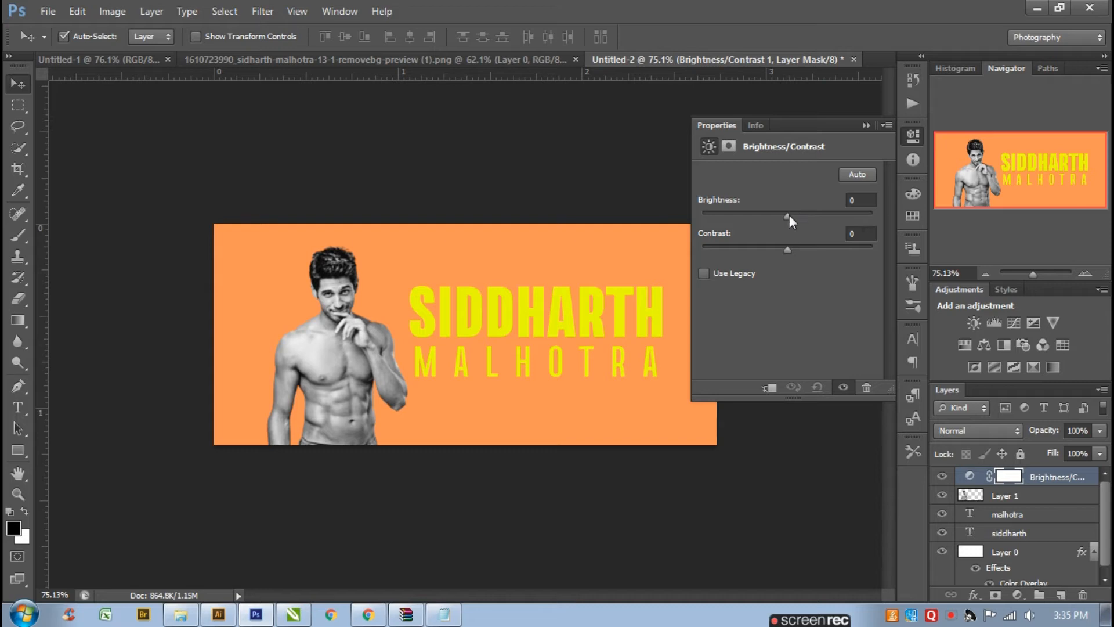
drag(789, 215, 792, 215)
click(866, 125)
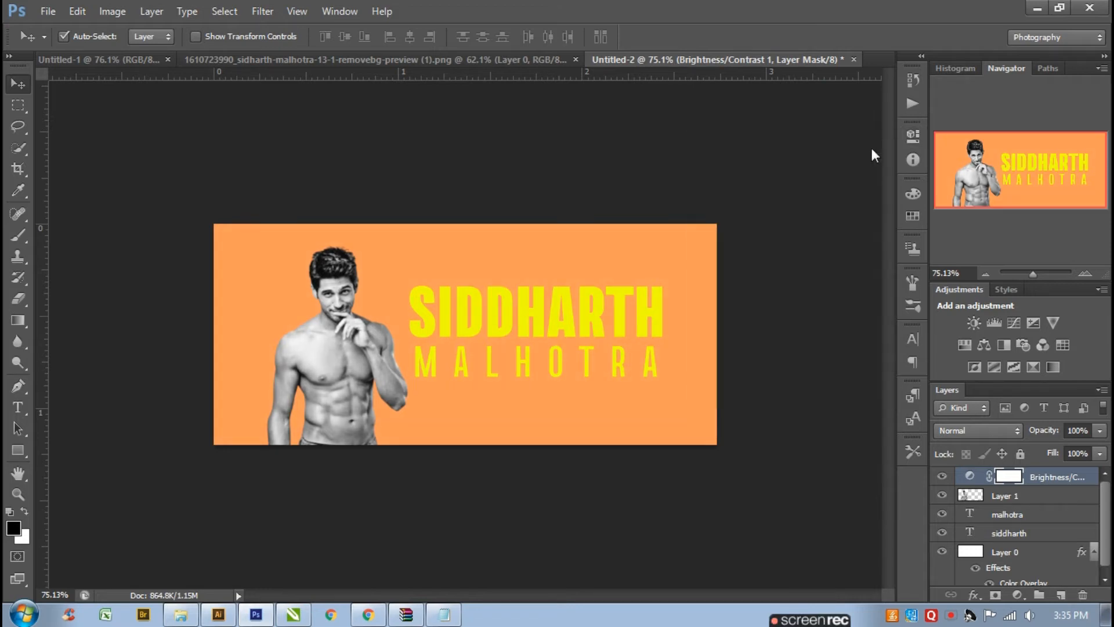
- Add a Curves adjustment layer and raise the RGB curve's midpoint to brighten the image
click(1019, 594)
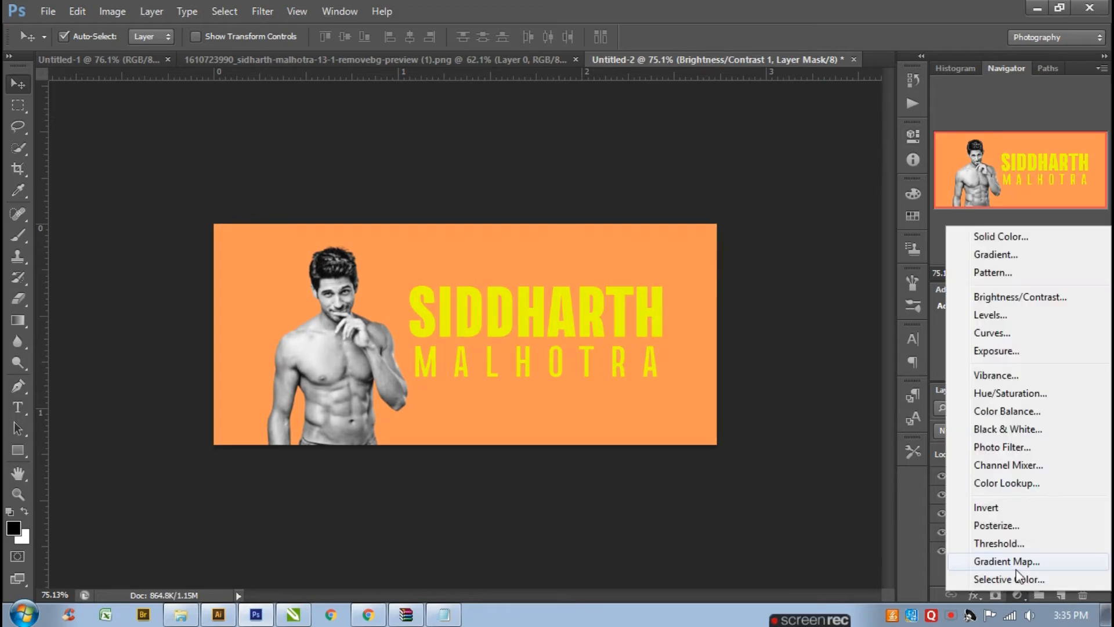
click(1025, 328)
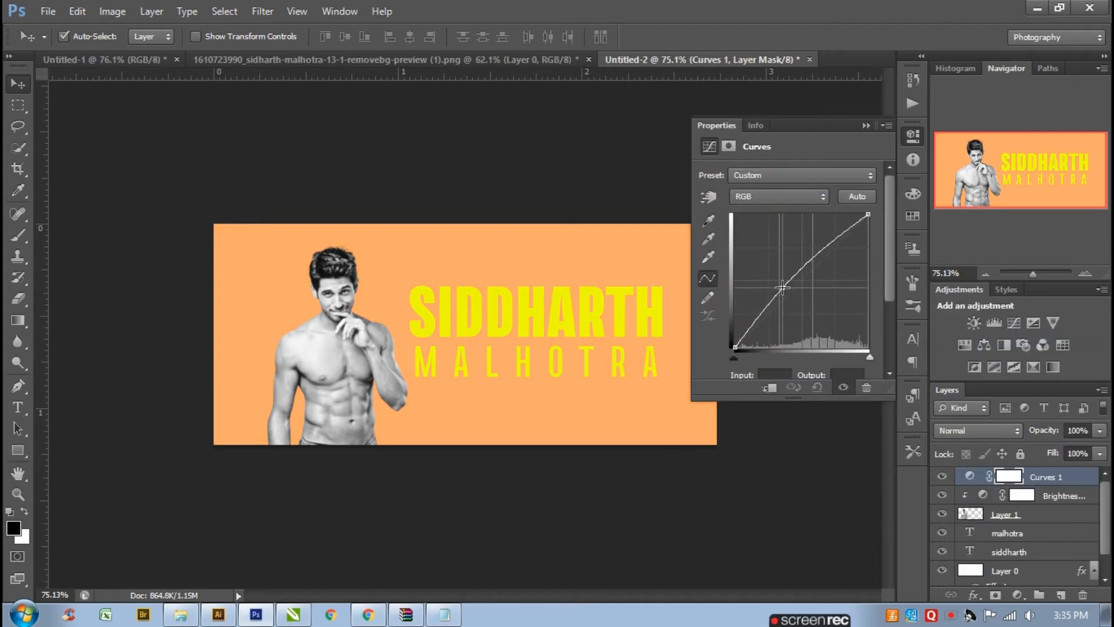
drag(782, 287, 778, 285)
click(792, 194)
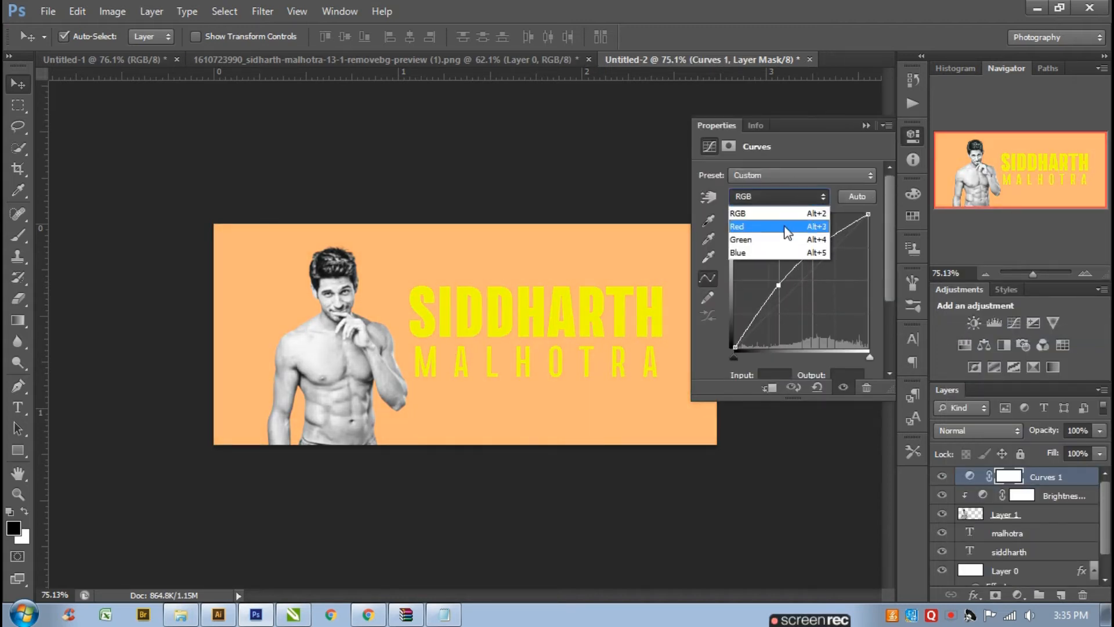
click(791, 218)
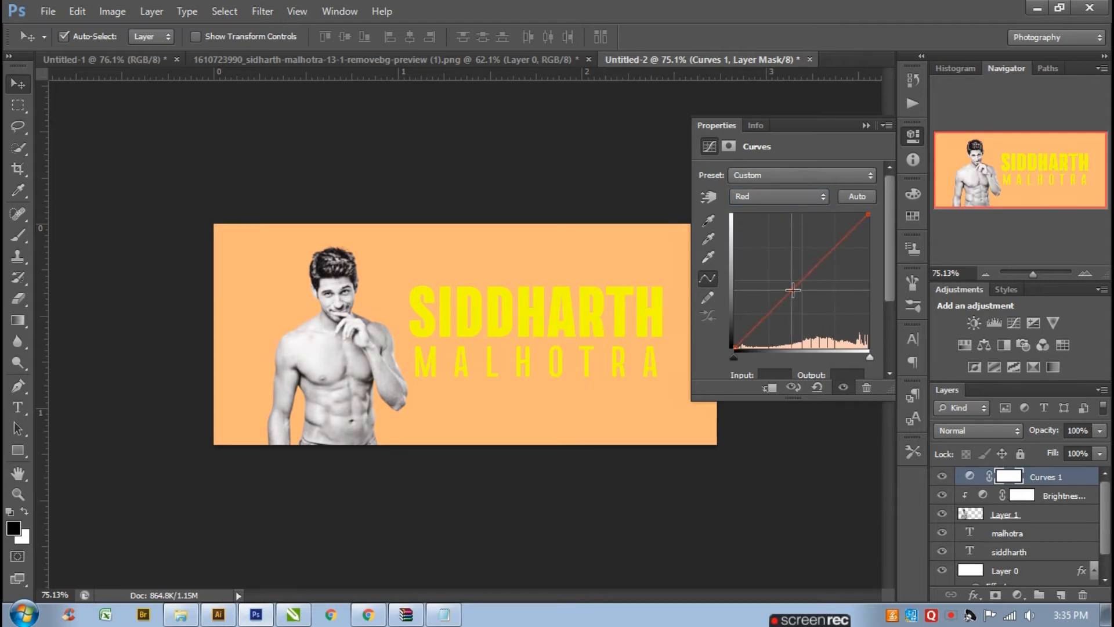
click(865, 126)
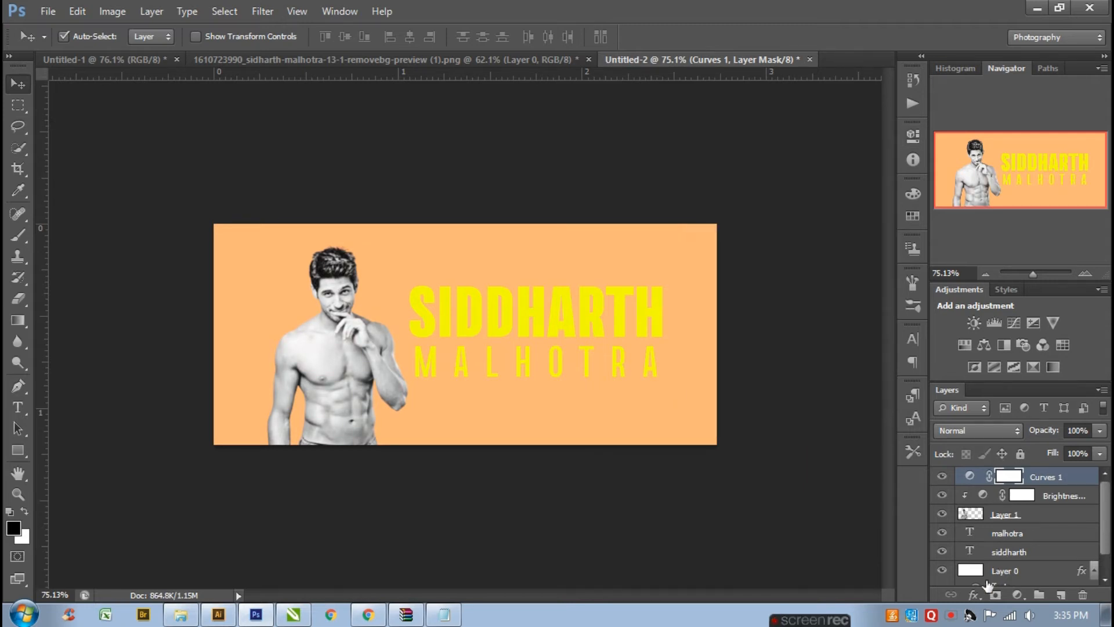
- Clip the Curves adjustment to the photo layer and switch to the Brush tool
alt+click(968, 479)
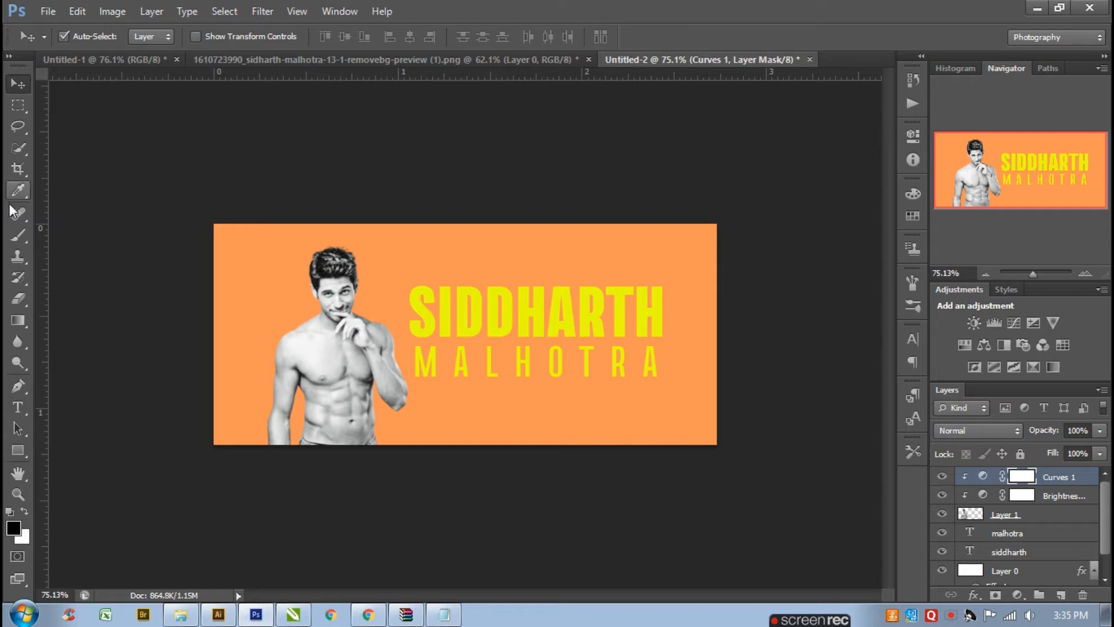
click(18, 235)
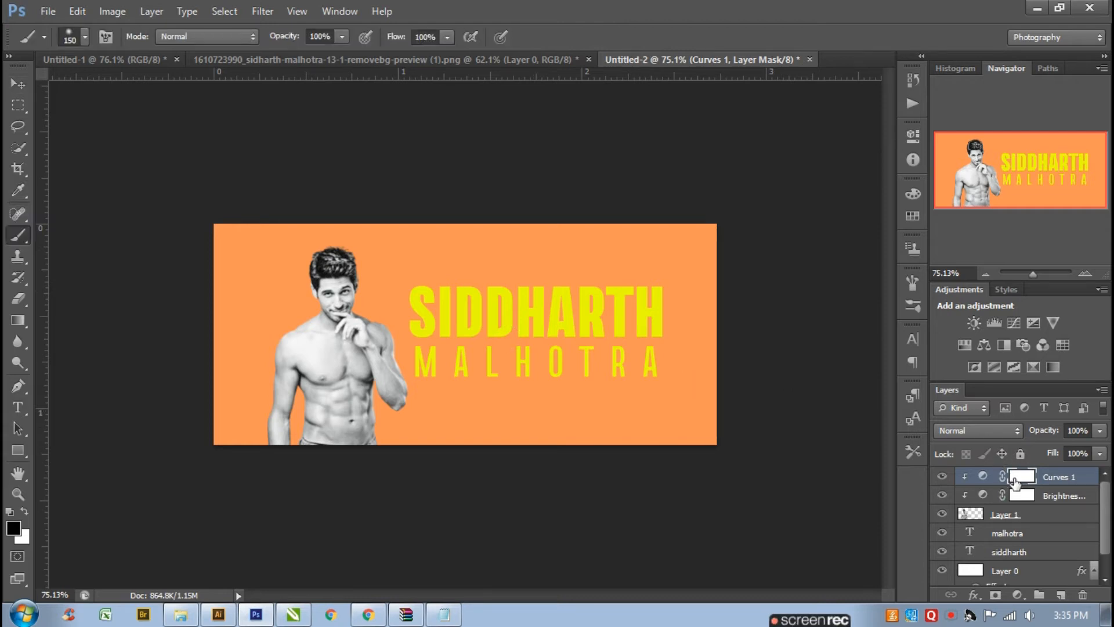
- Set the brush foreground to black, lower the brush flow to 27%, and swap foreground and background colours
click(13, 528)
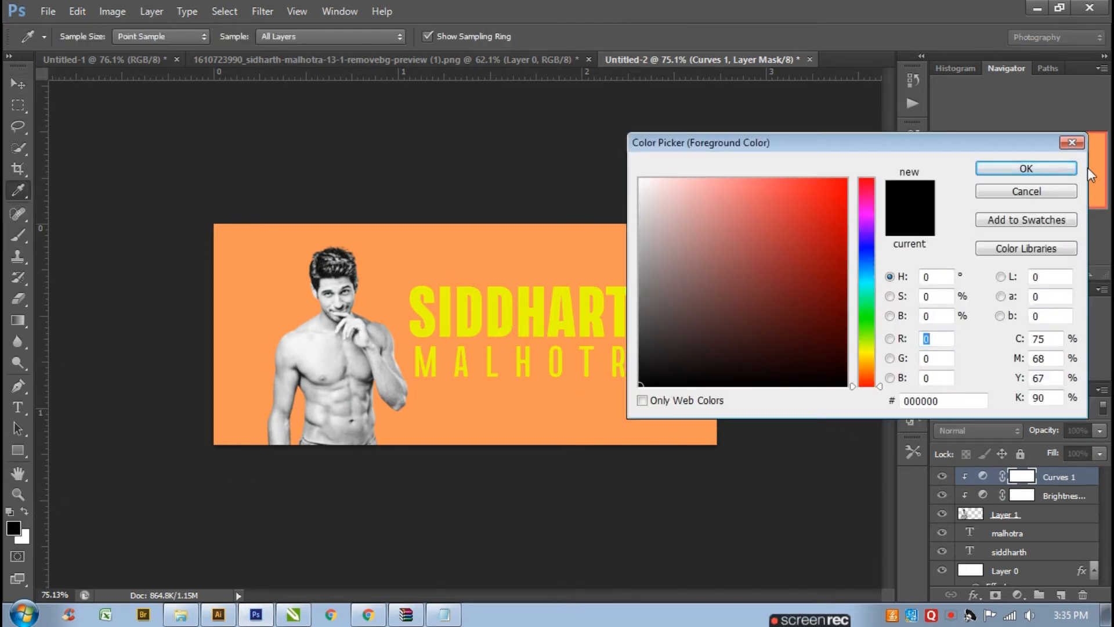
click(1071, 170)
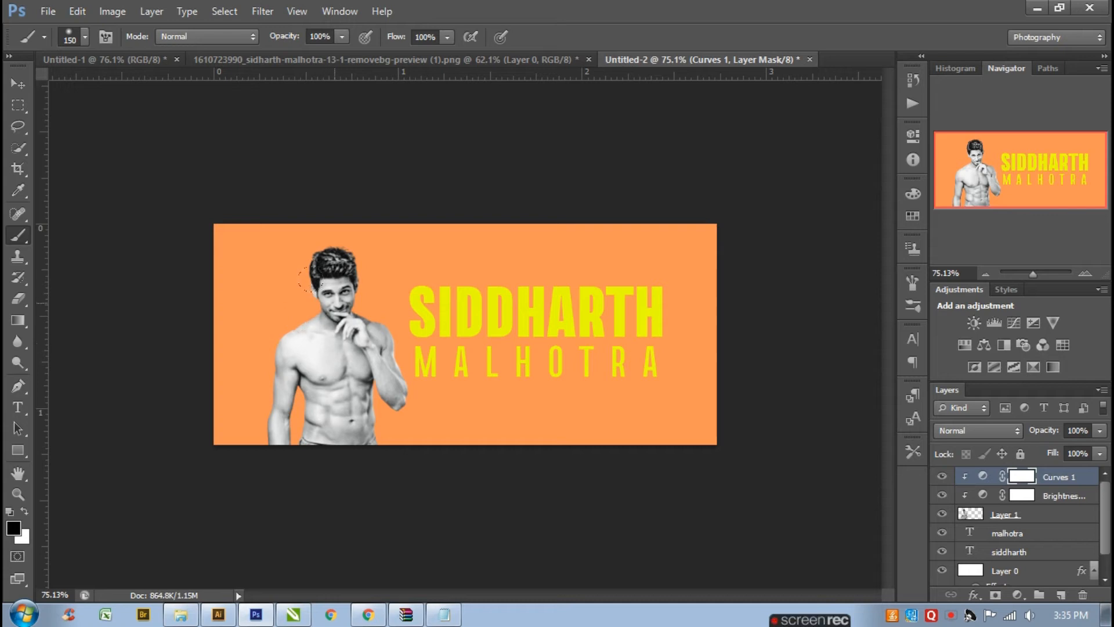
click(447, 38)
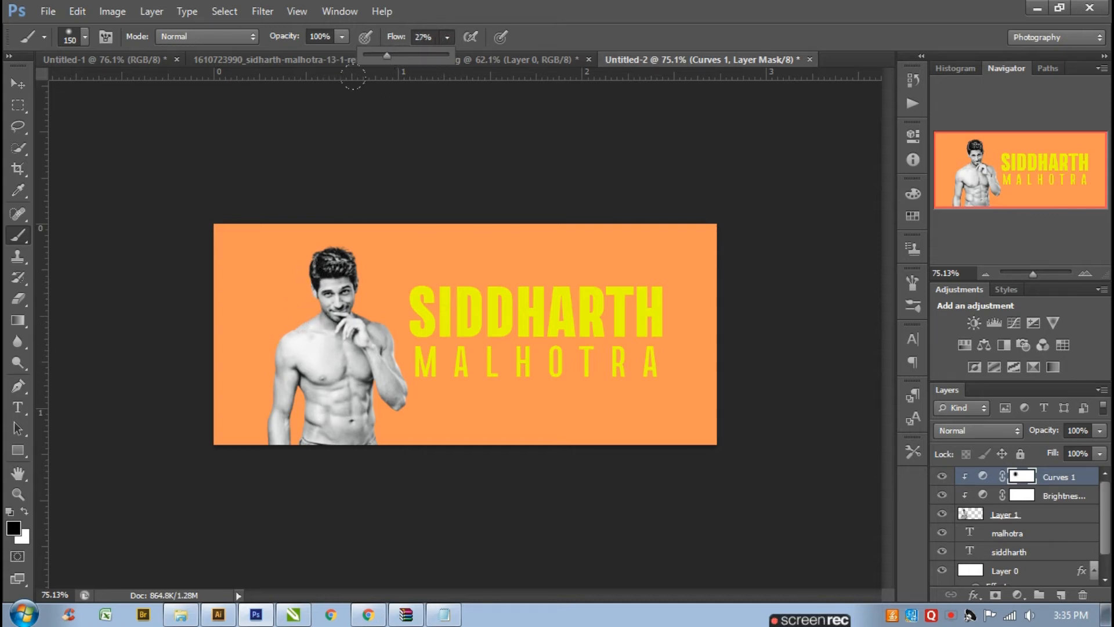
click(26, 510)
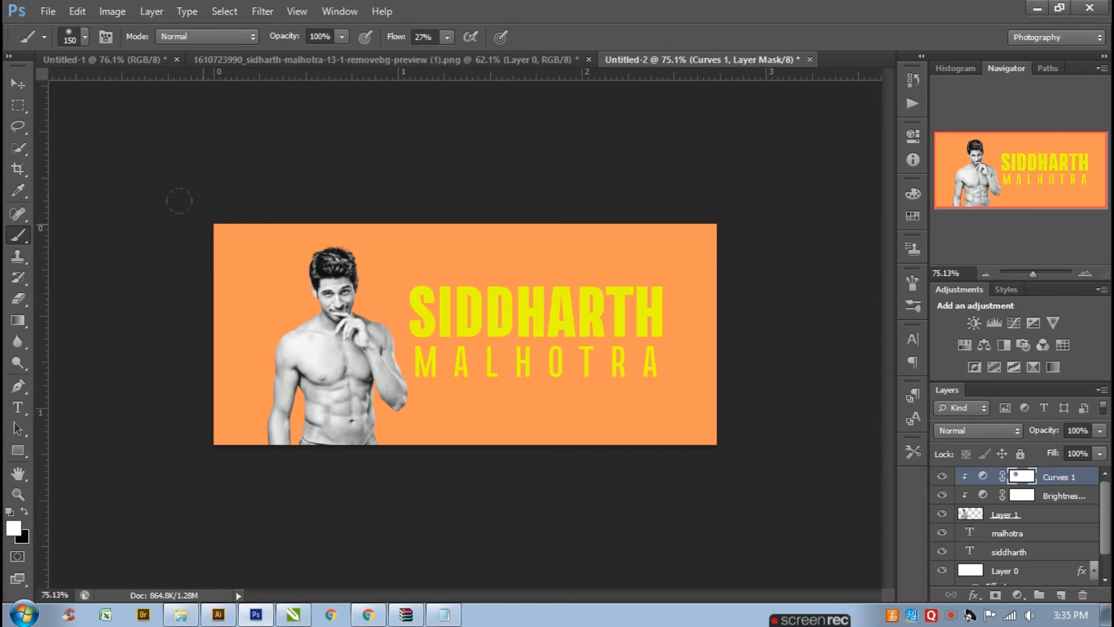
- Select the actor photo layer and move it slightly to the left with Free Transform
key(v)
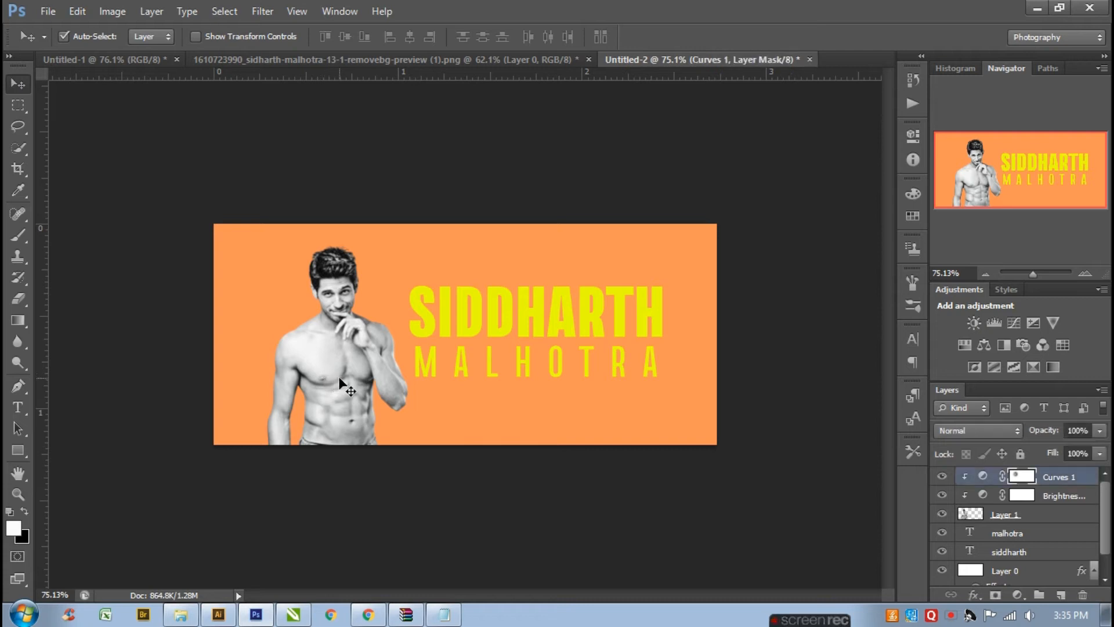
mouse_move(340, 378)
mouse_down()
mouse_move(326, 377)
mouse_move(353, 374)
mouse_up()
click(368, 490)
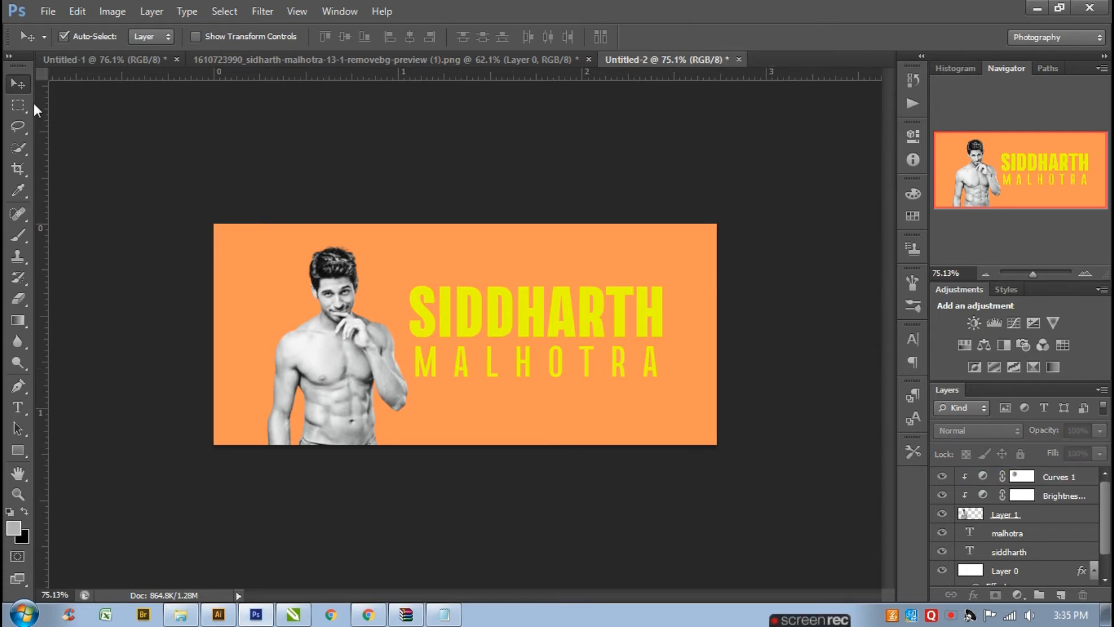
click(1008, 520)
click(325, 374)
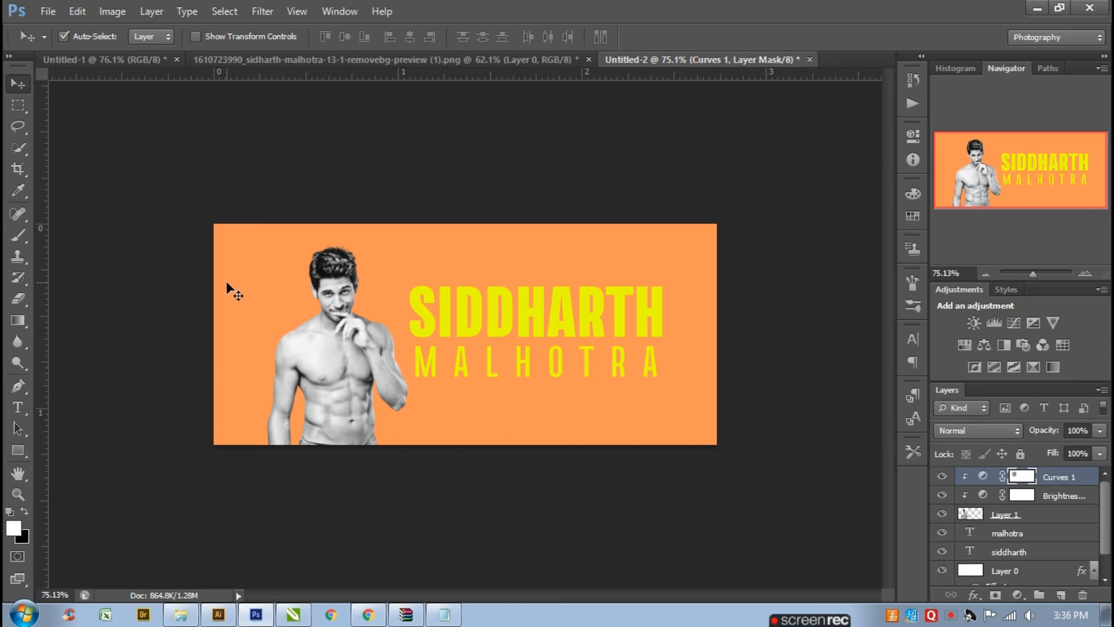
click(93, 317)
drag(350, 358, 339, 362)
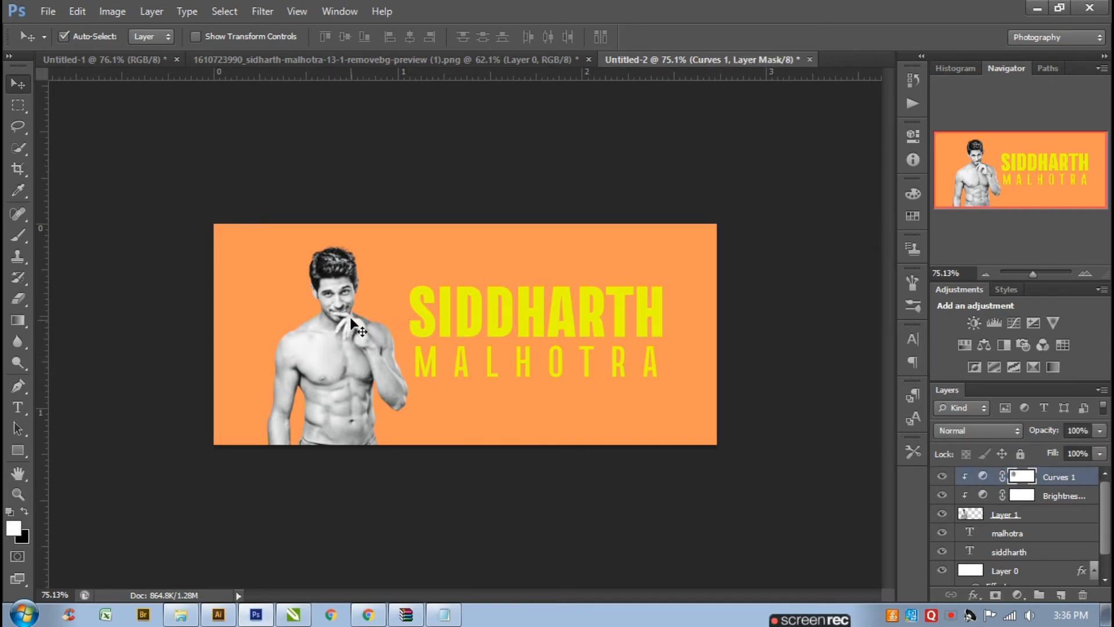
click(1014, 516)
click(341, 363)
click(1034, 518)
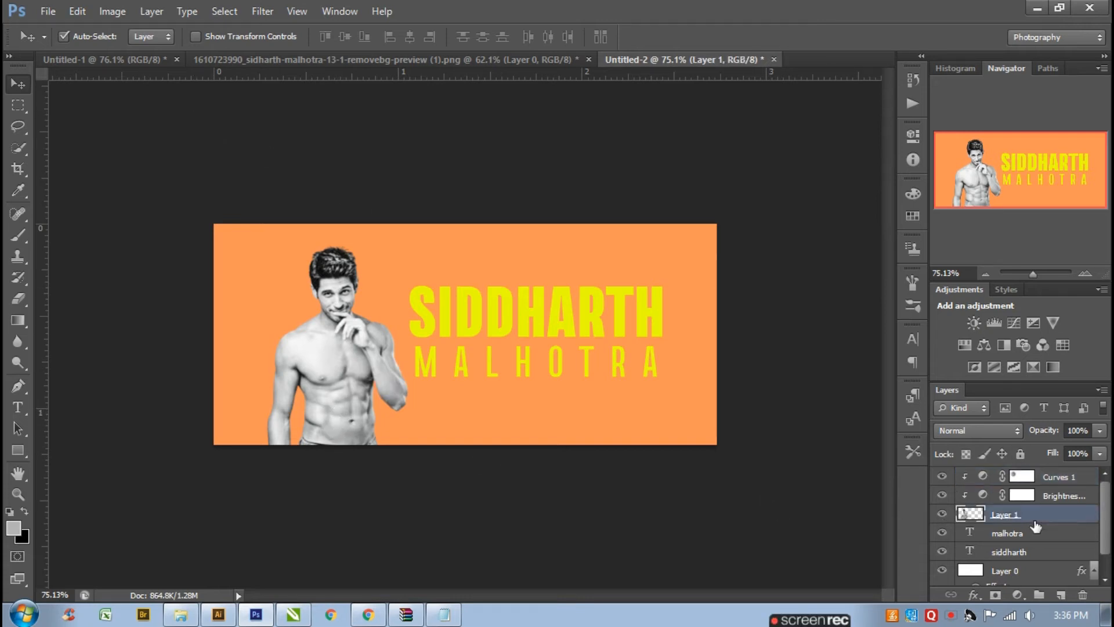
key(ctrl+t)
drag(365, 378, 354, 376)
key(Return)
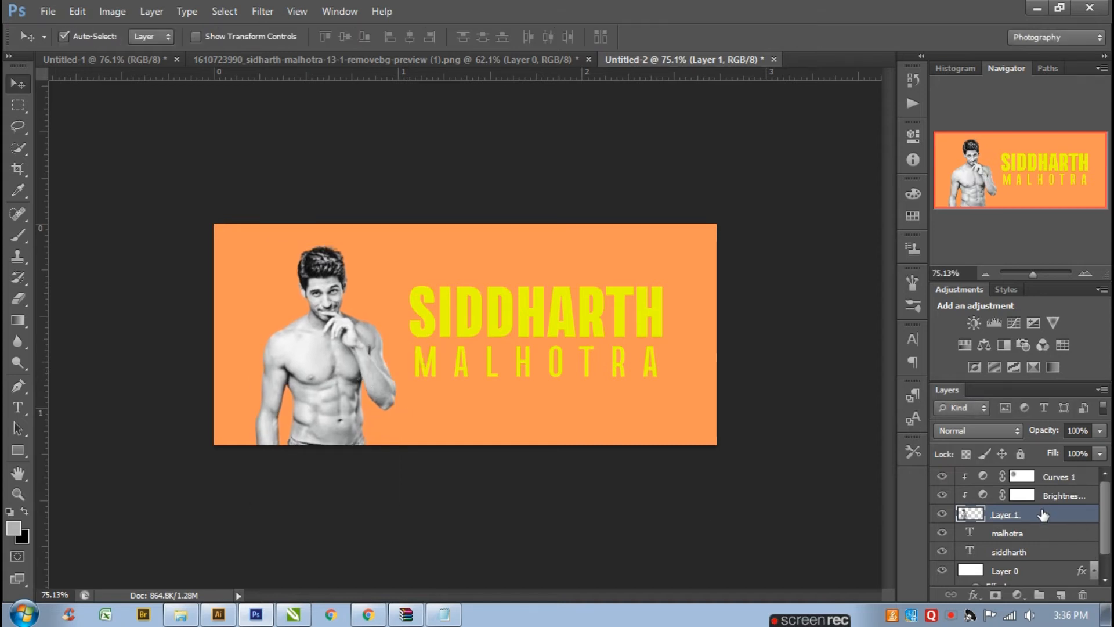
- Duplicate the photo layer twice and re-clip the Brightness/Contrast and Curves adjustments to the photo
key(ctrl+j)
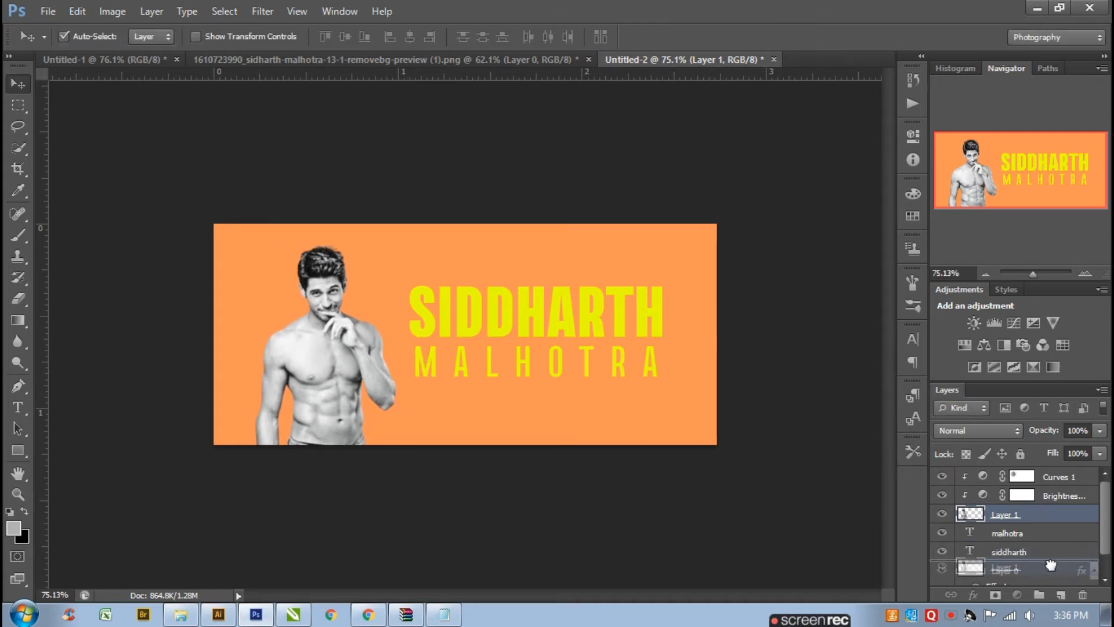
click(1049, 530)
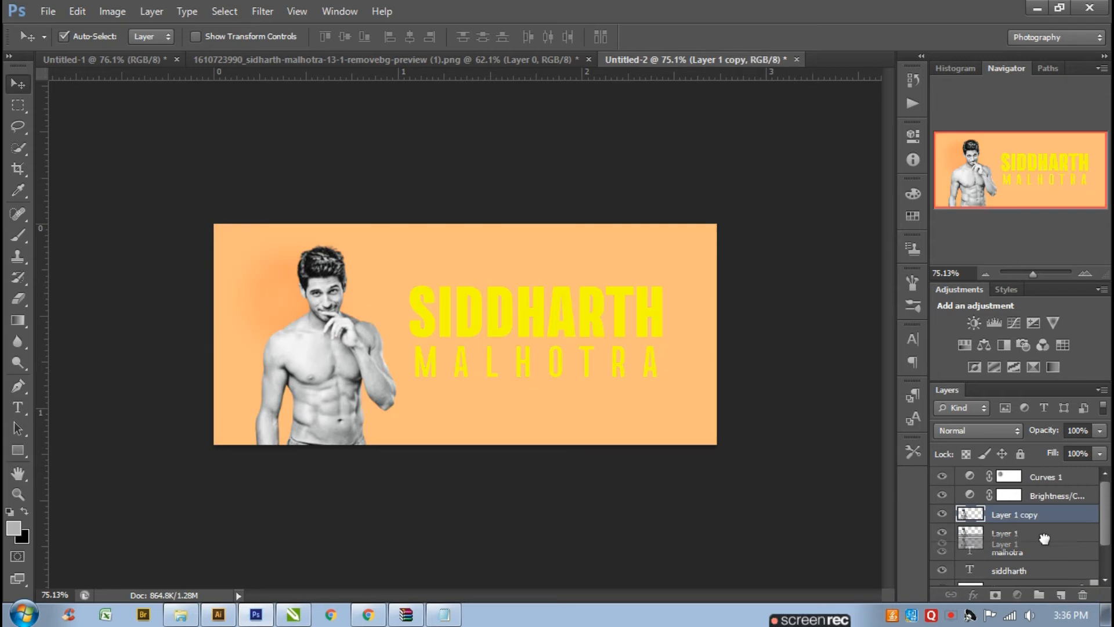
key(ctrl+j)
scroll(989, 493, up, 1)
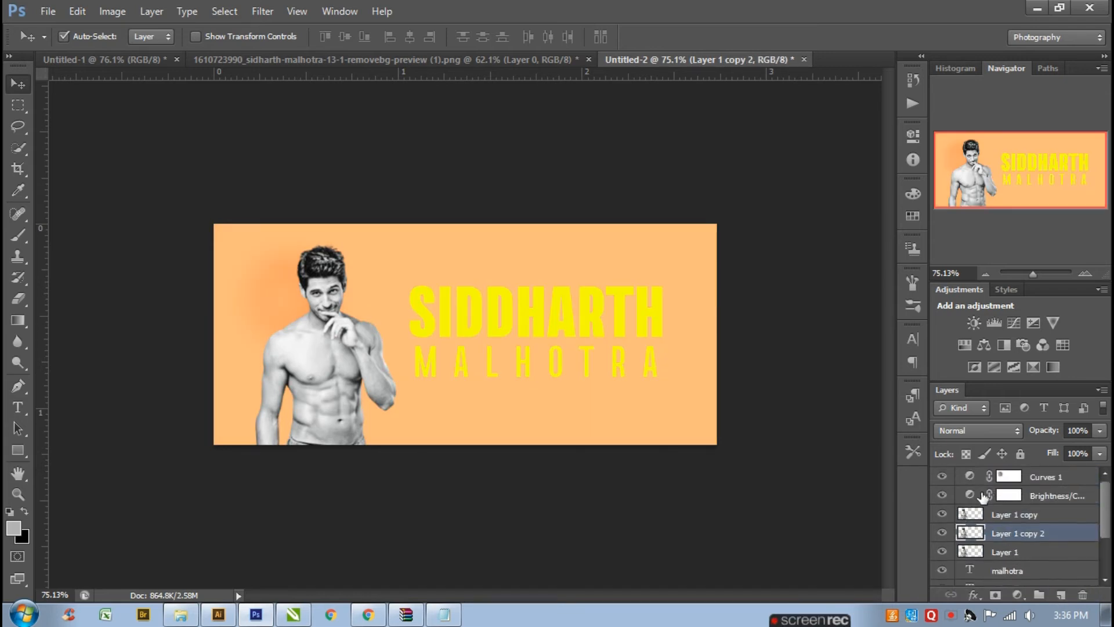
alt+click(967, 505)
alt+click(968, 485)
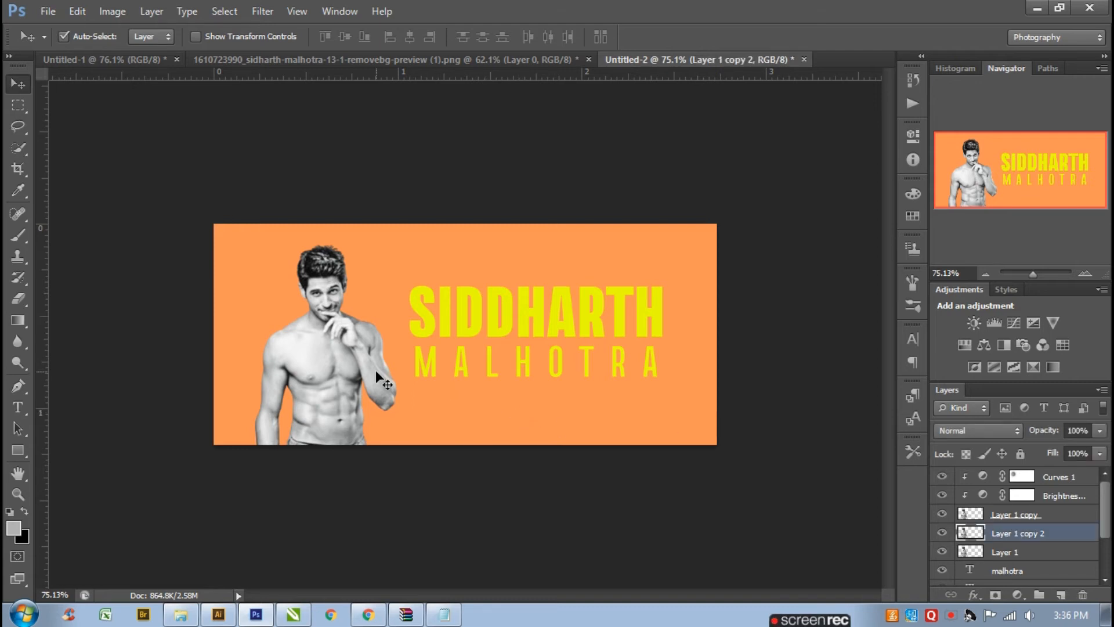
- Nudge the second photo copy five pixels to the right
key(Right)
key(Right)
key(Right)
key(Right)
key(Right)
key(Right)
key(Right)
key(Right)
key(Right)
key(Right)
key(Right)
key(Right)
key(Right)
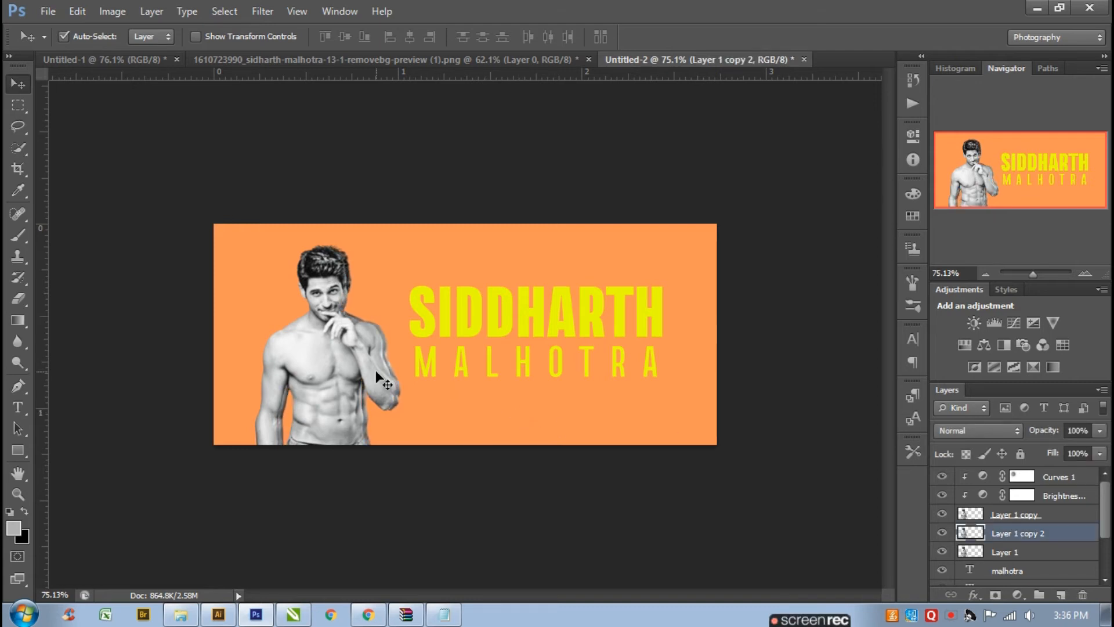
- Apply a black Color Overlay layer style to Layer 1 copy 2
double_click(1068, 541)
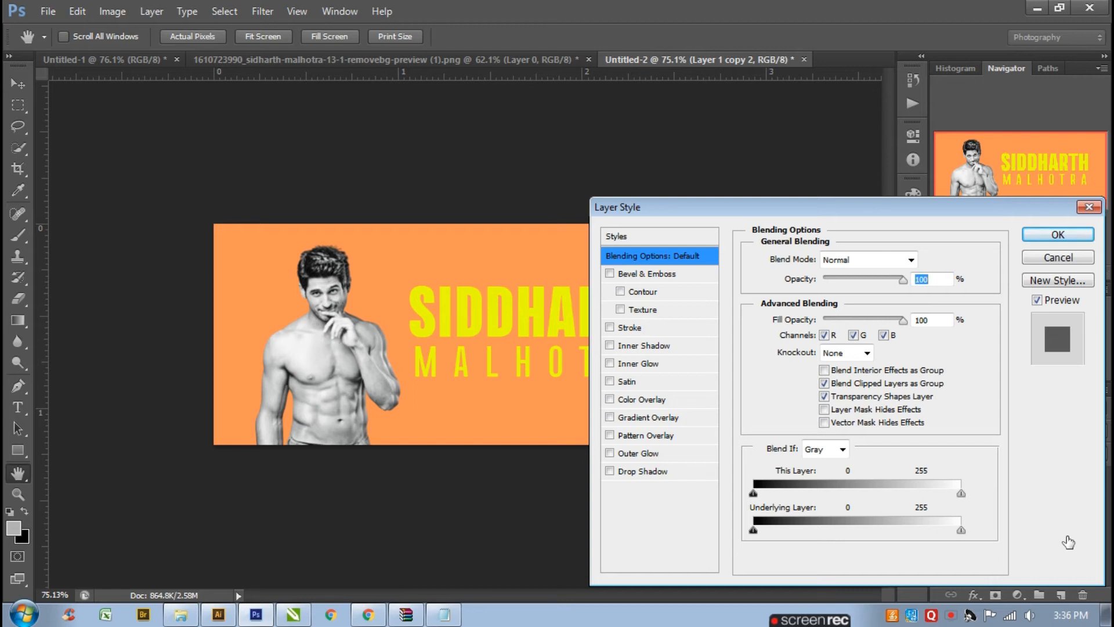
click(715, 399)
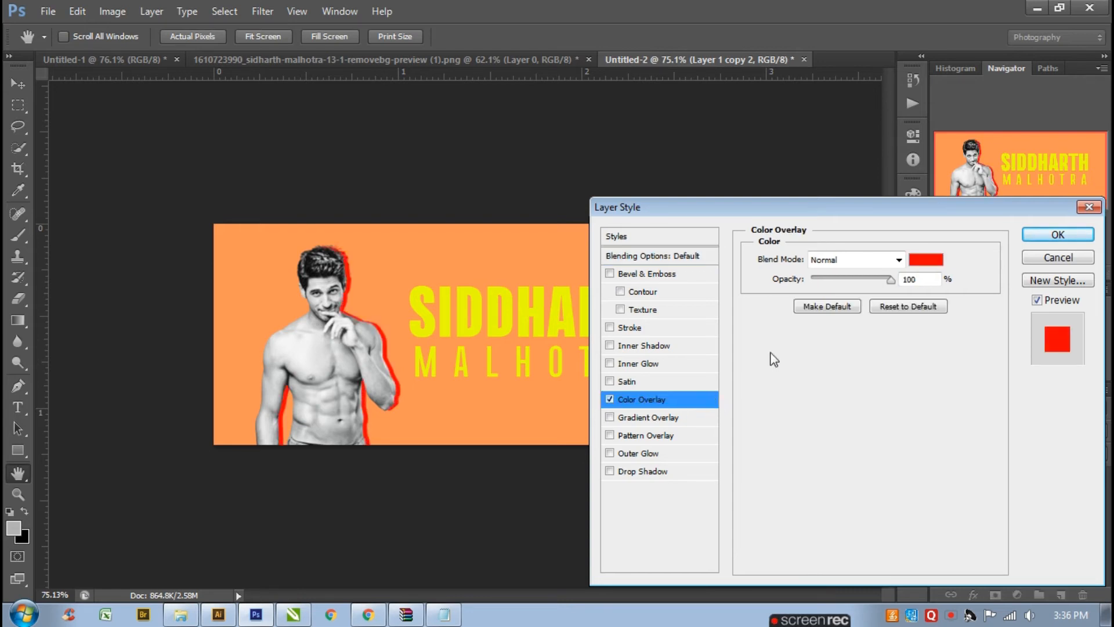
click(926, 259)
drag(810, 247, 847, 391)
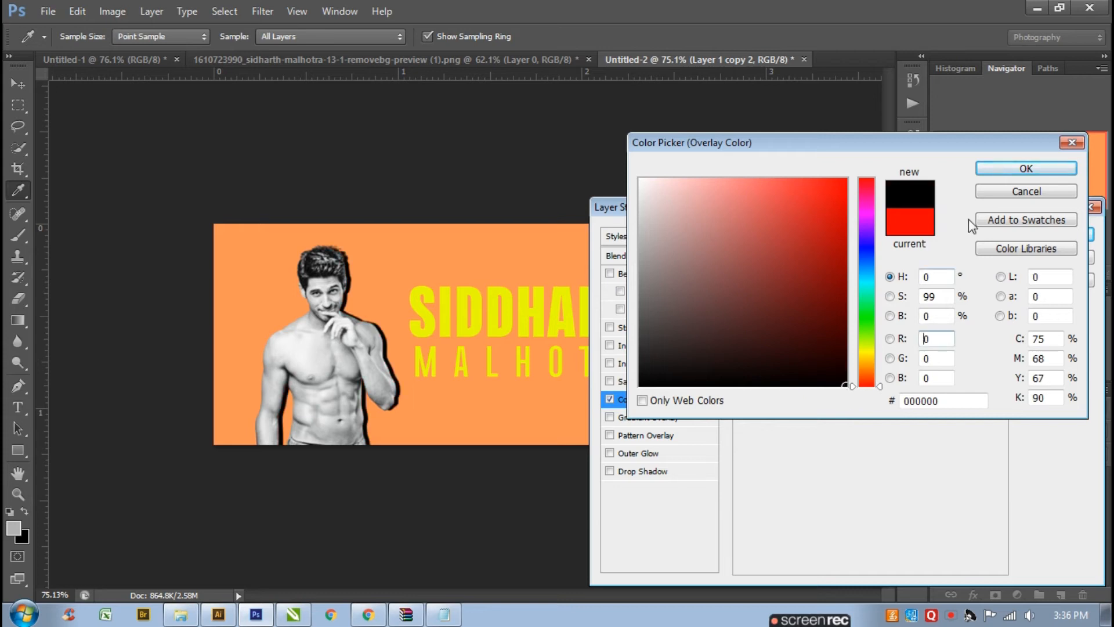
click(1026, 168)
click(1058, 232)
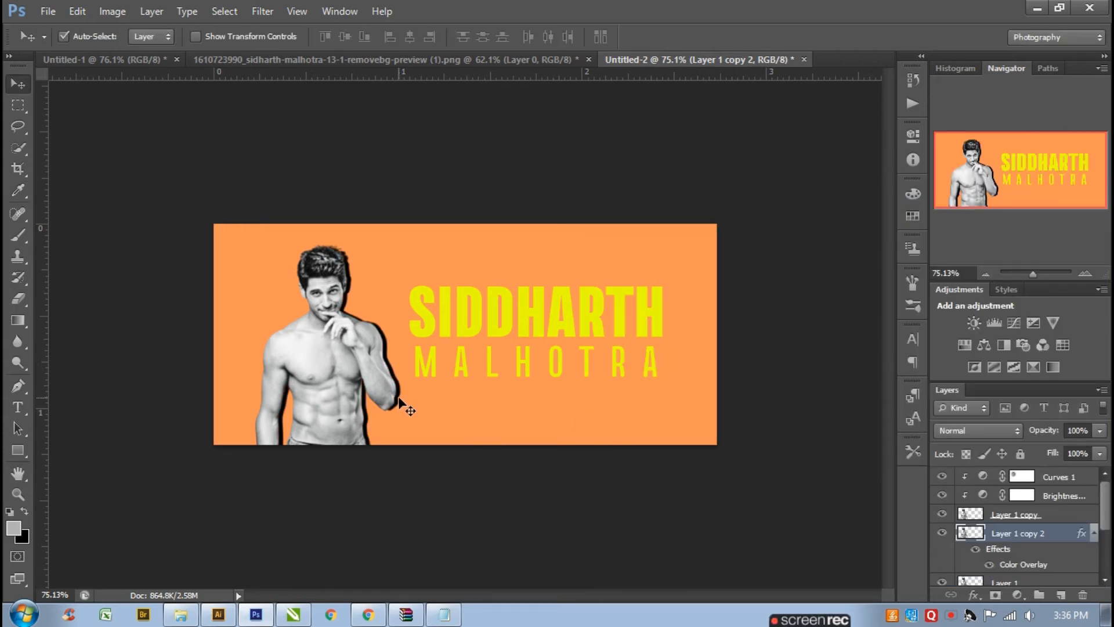
- Nudge the black-overlay copy three pixels to the left
key(Left)
key(Left)
key(Left)
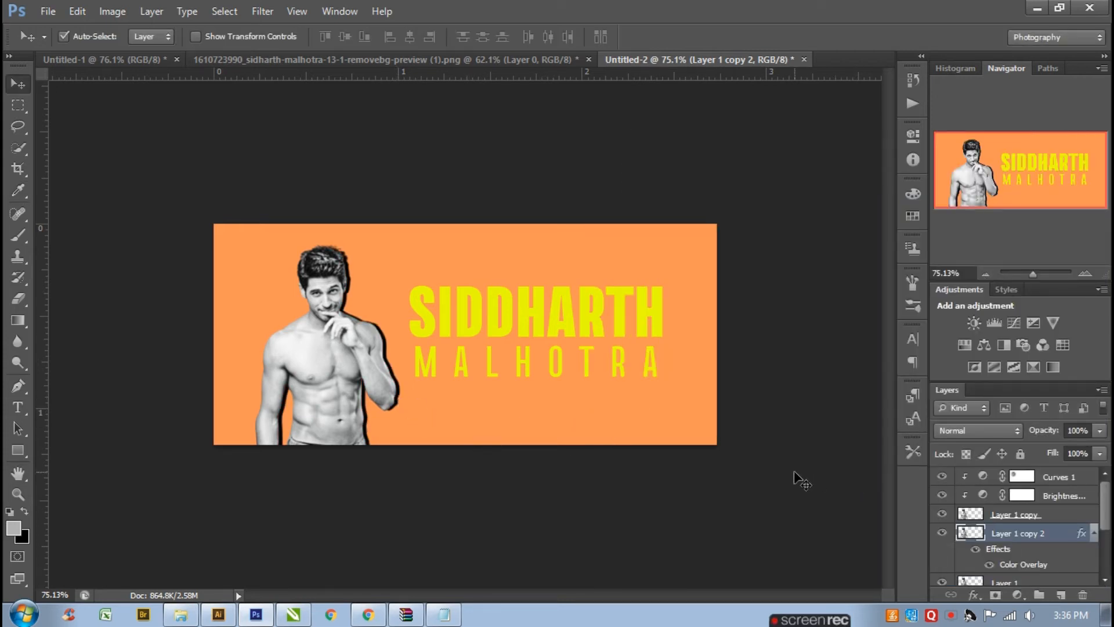
- Nudge the original photo layer three pixels left and then back right
scroll(1034, 564, down, 1)
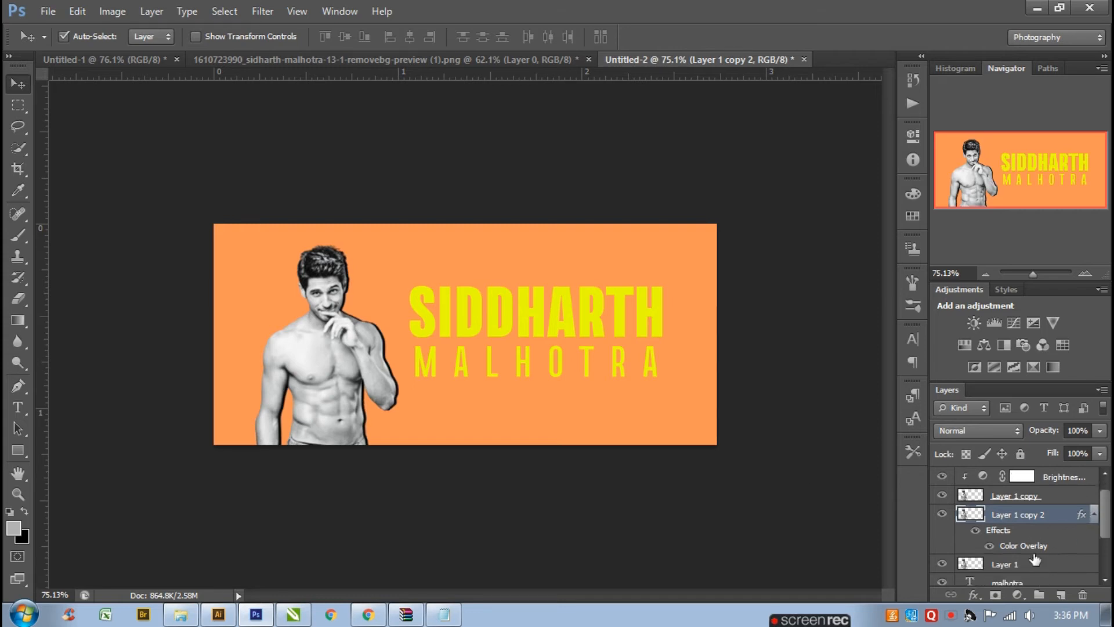
click(1030, 565)
key(ctrl+t)
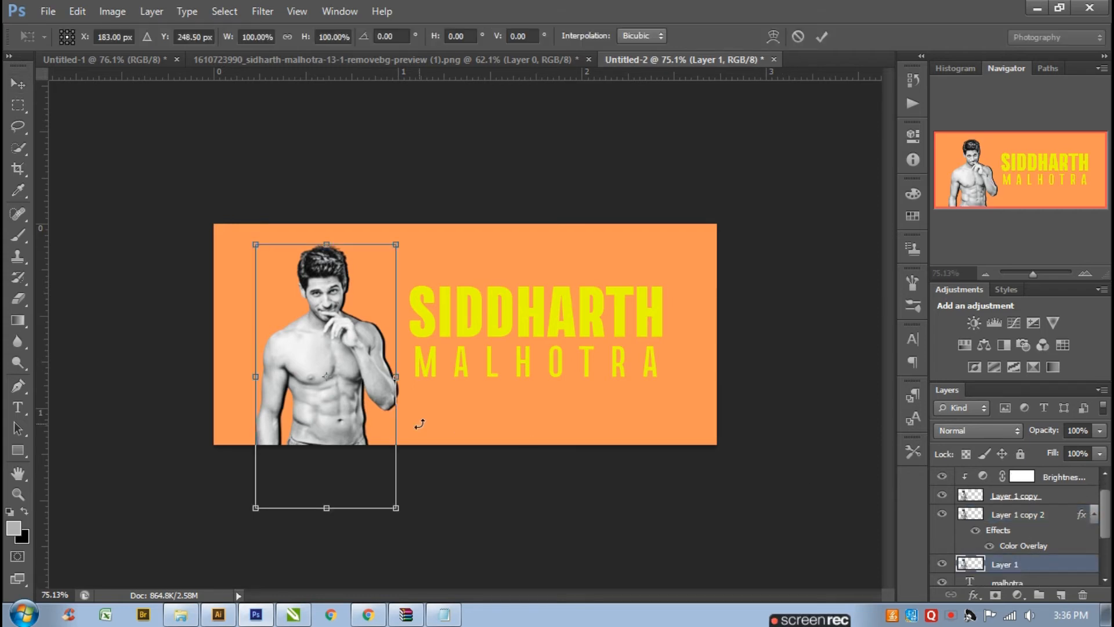
key(Left)
key(Left)
key(Left)
key(Left)
key(Left)
key(Left)
key(Left)
key(Left)
key(Left)
key(Left)
key(Left)
key(Left)
key(Return)
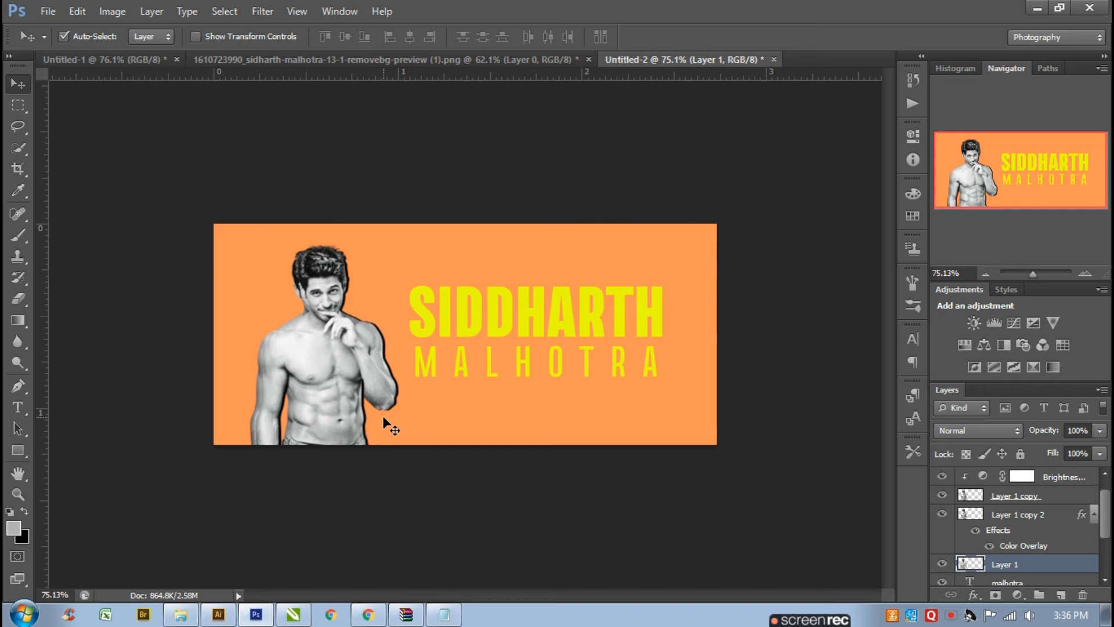
key(Right)
key(Right)
key(Right)
key(Right)
key(Right)
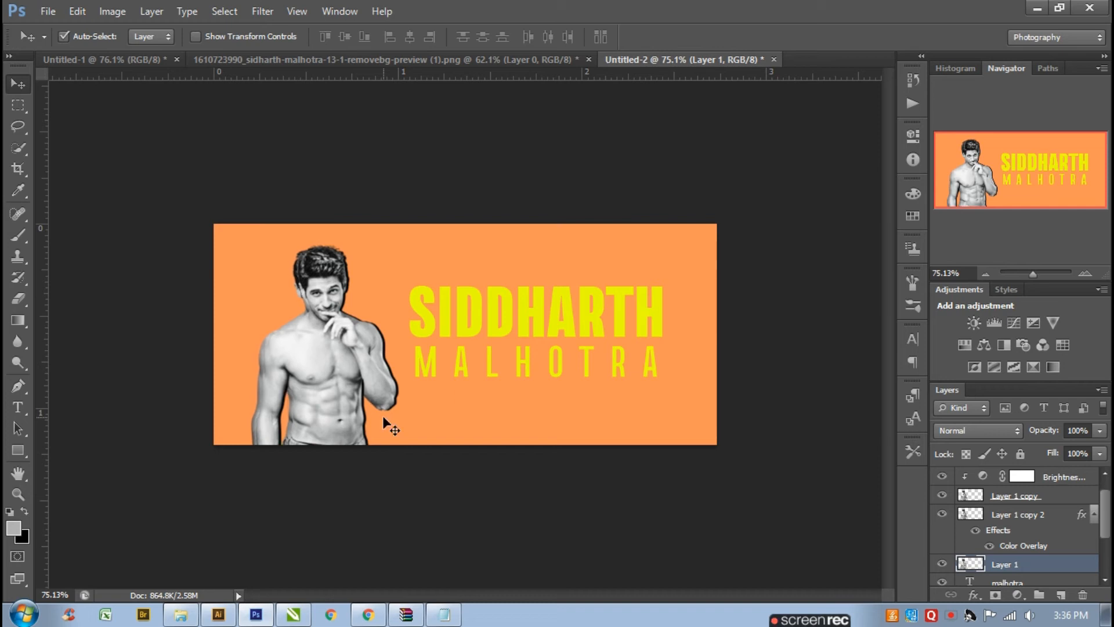
- Apply a dark red Color Overlay with colour ab0707 to the original photo layer
double_click(1052, 565)
click(667, 400)
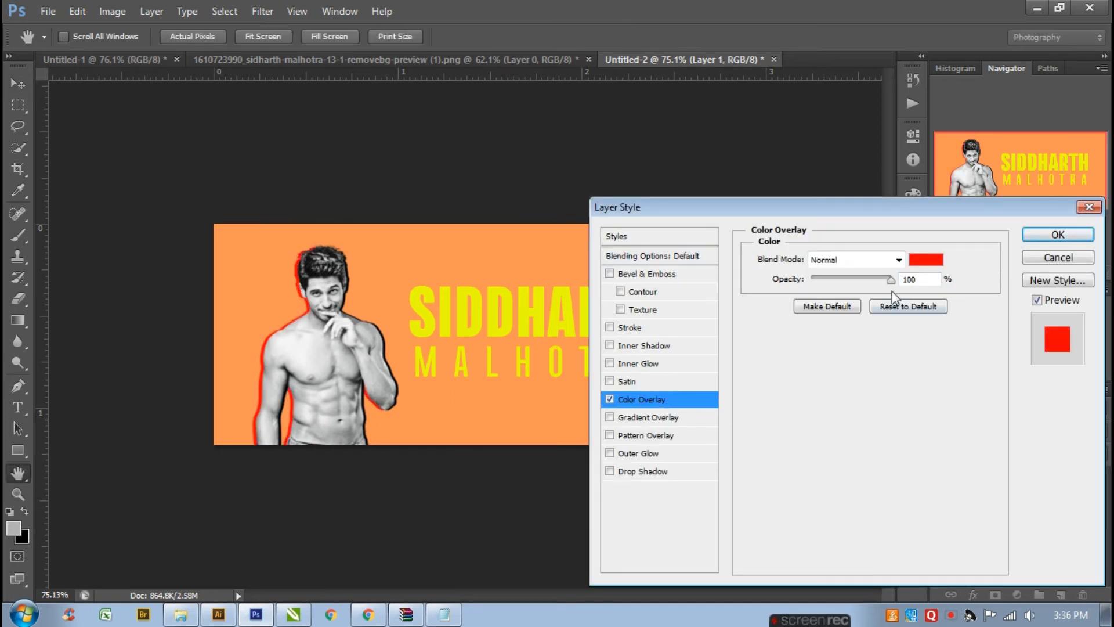
click(926, 259)
click(837, 264)
click(847, 219)
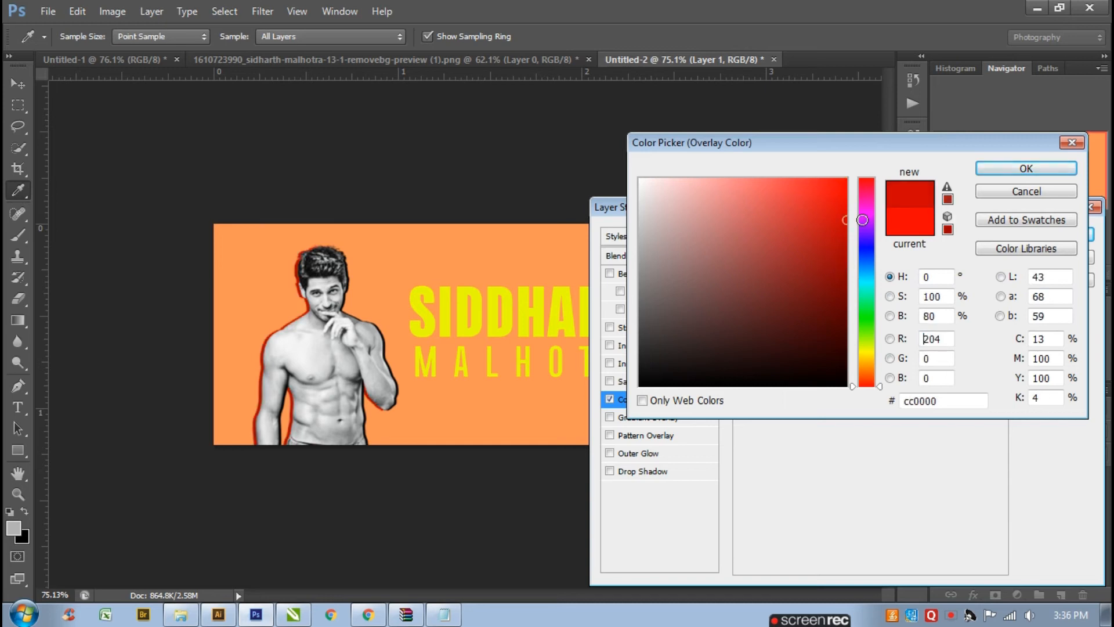
click(838, 246)
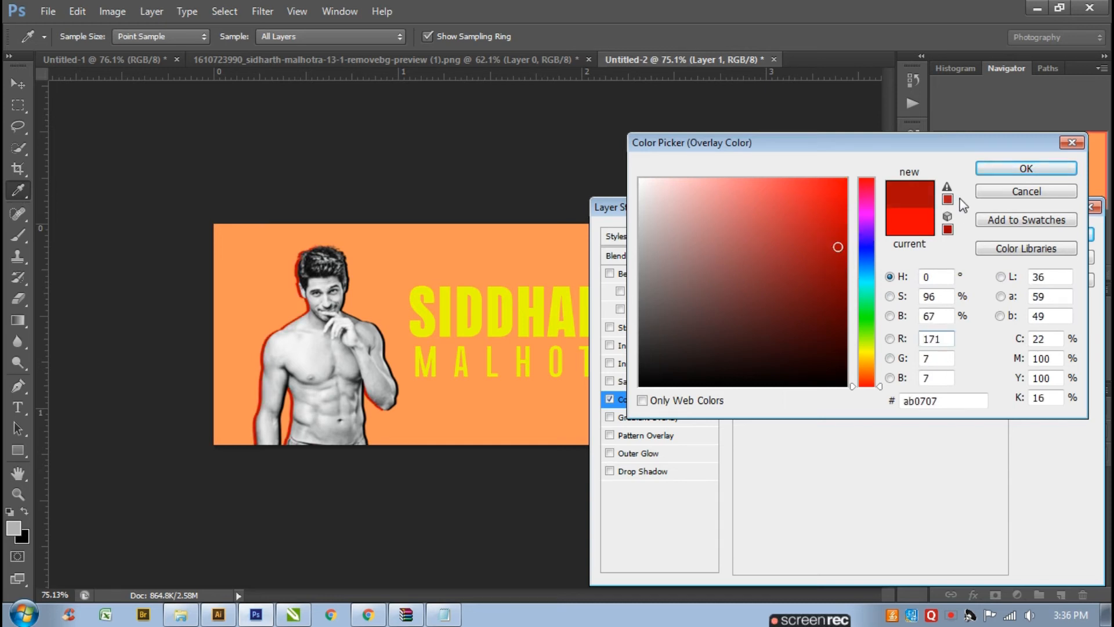
click(992, 169)
click(1036, 230)
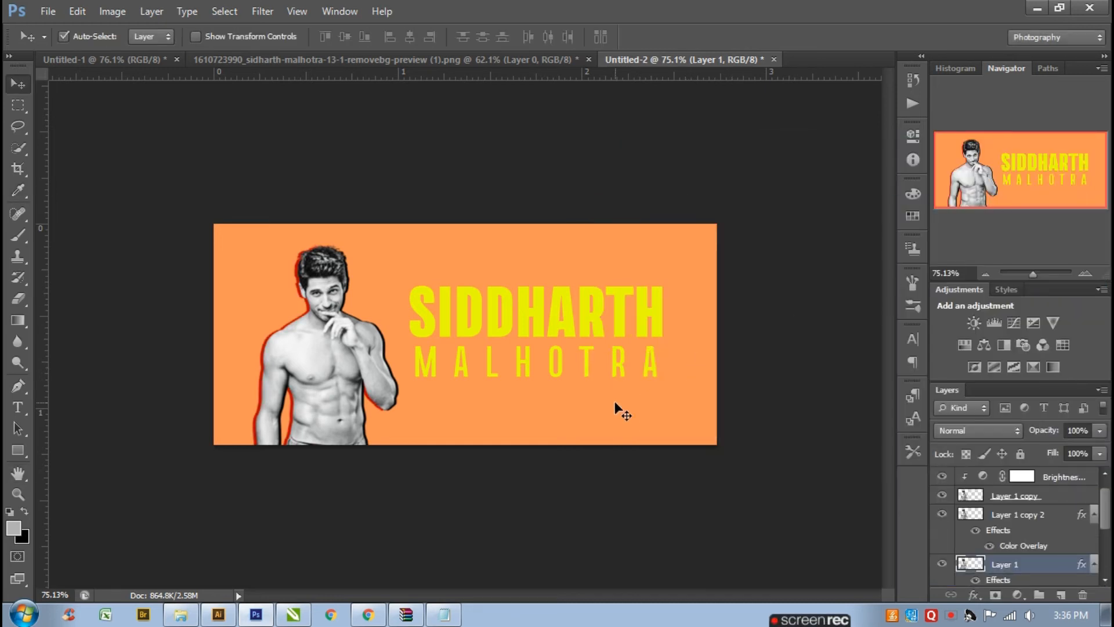
- Offset the black-overlay copy slightly up and right with Free Transform
click(1017, 521)
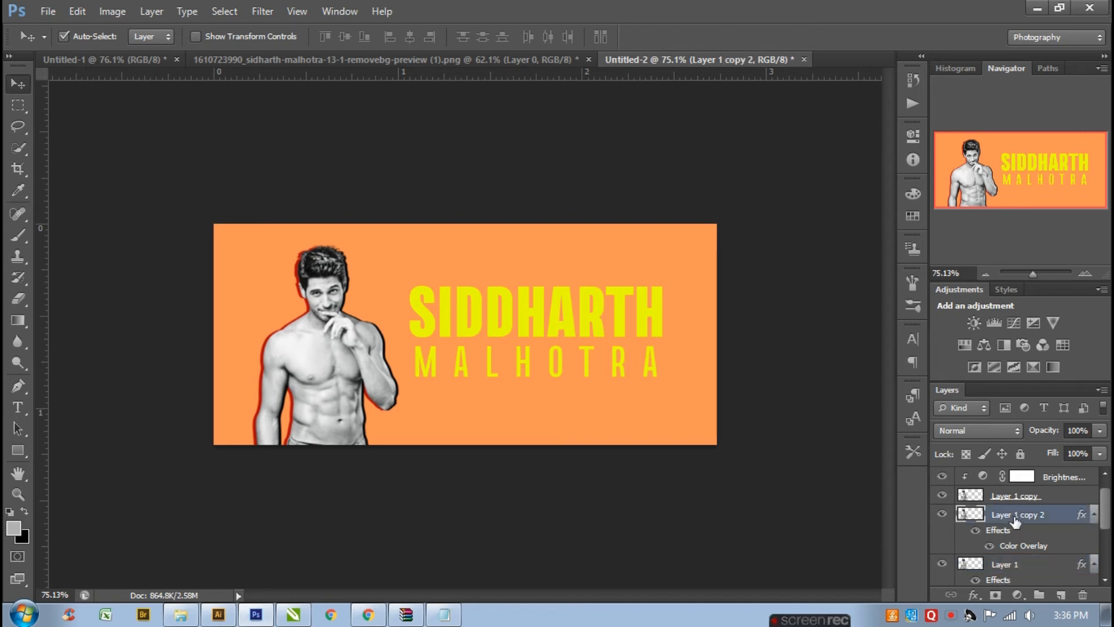
key(ctrl+t)
key(Right)
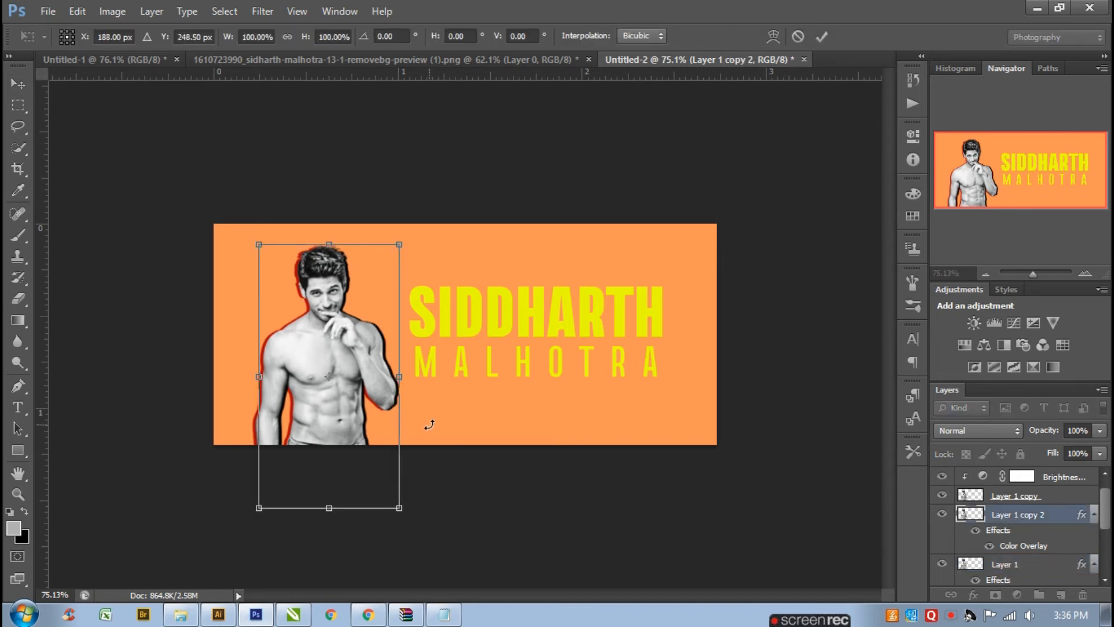
key(Right)
key(Right)
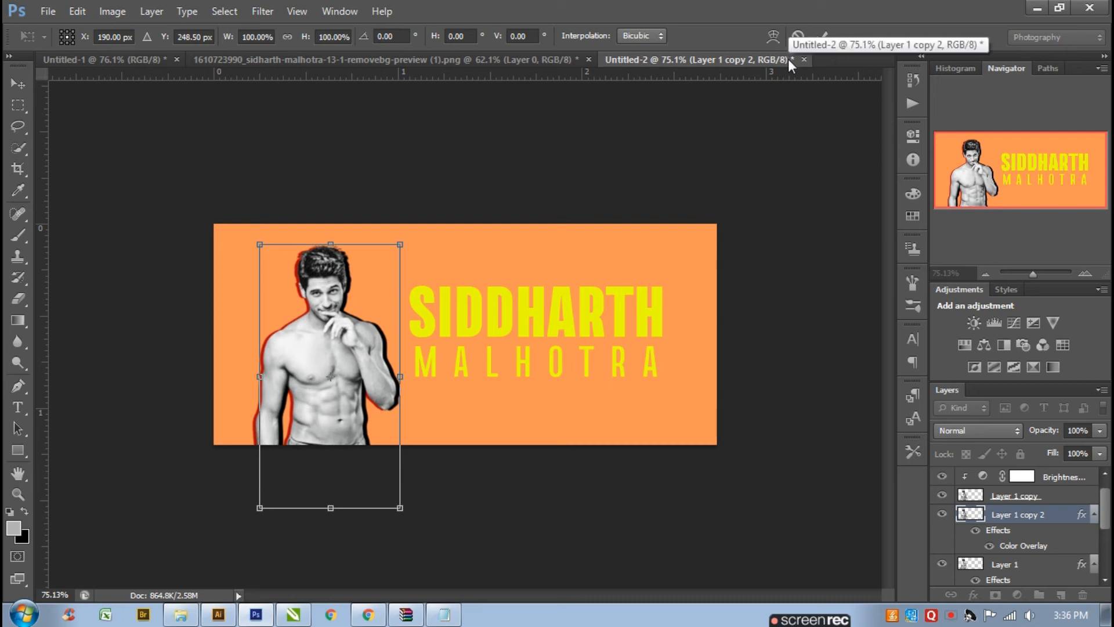
key(Up)
key(Left)
key(Left)
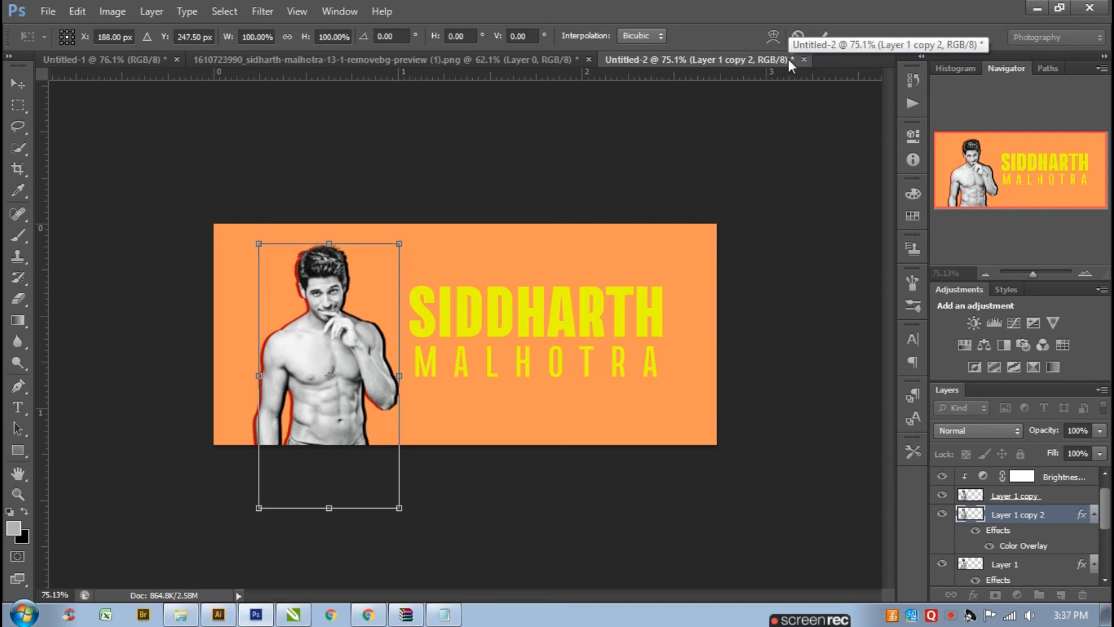
click(822, 38)
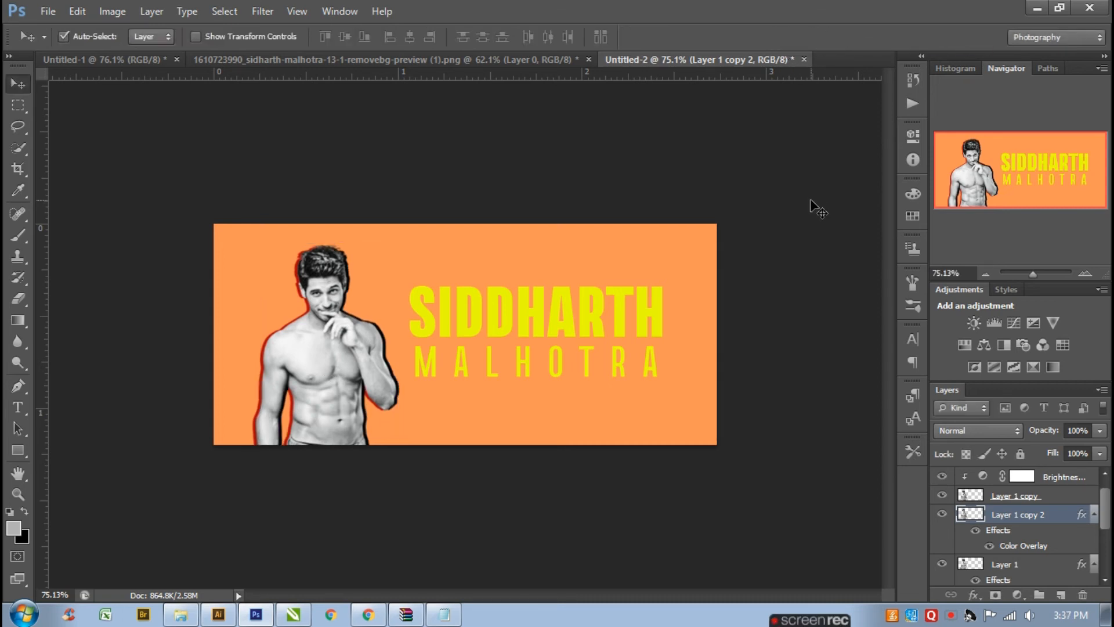
- Change the background layer's Color Overlay colour to a deeper orange, f67d24
click(640, 273)
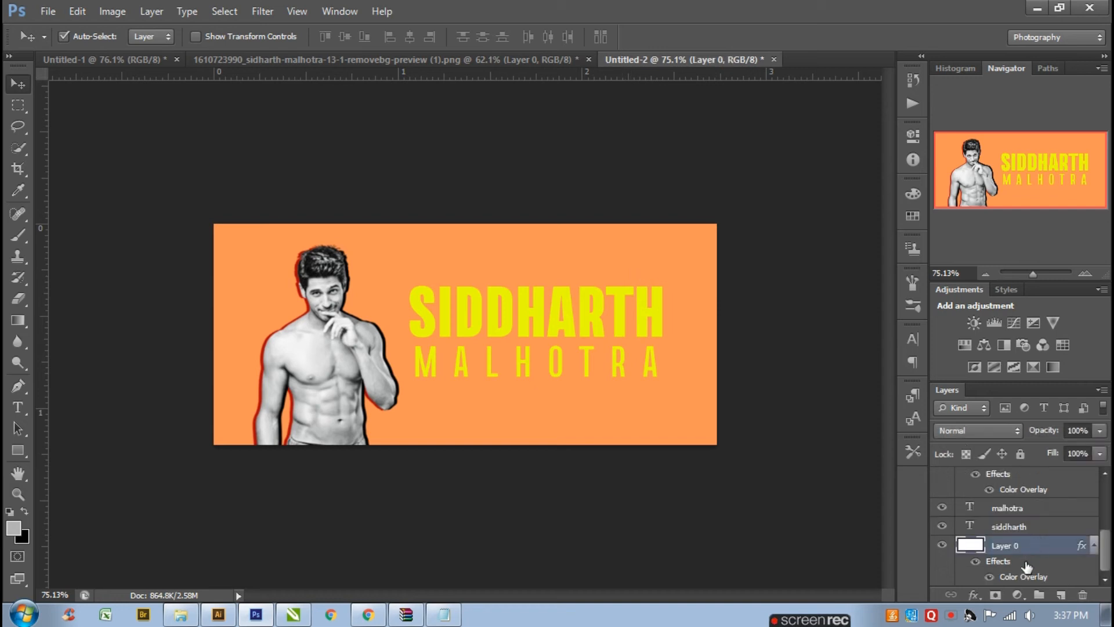
double_click(1023, 576)
click(871, 257)
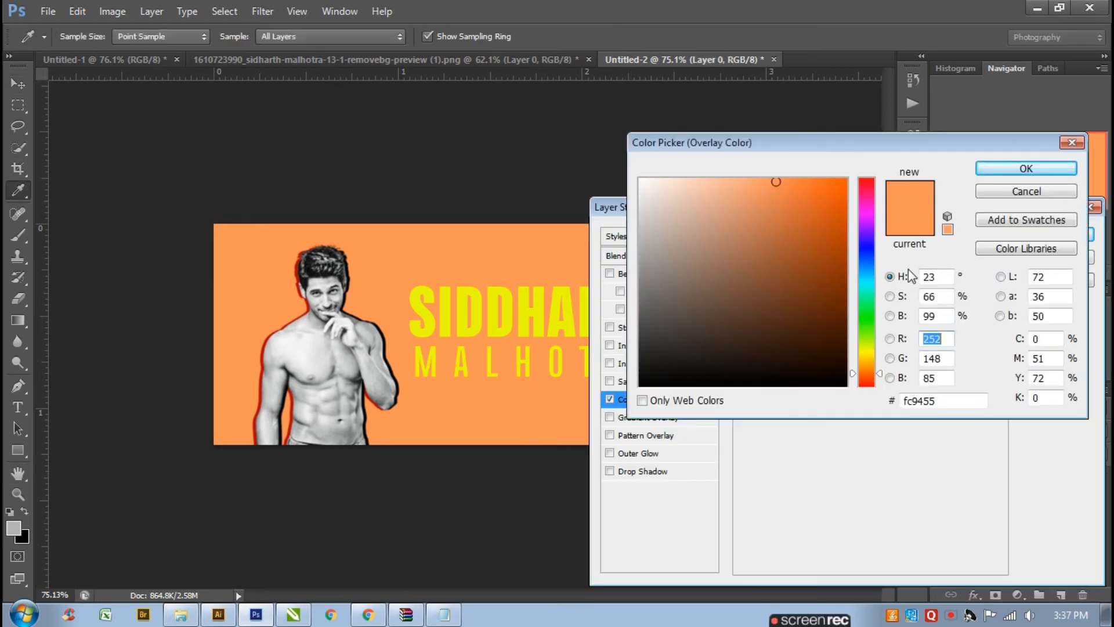
click(791, 179)
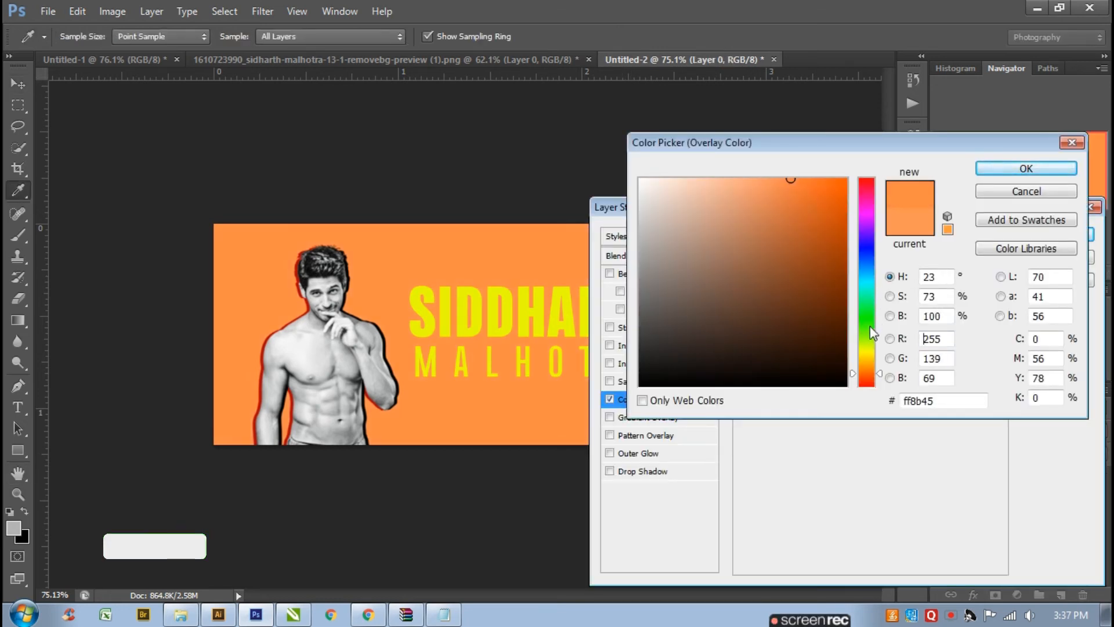
drag(870, 376, 871, 372)
mouse_move(823, 196)
mouse_down()
mouse_move(835, 177)
mouse_move(816, 186)
mouse_up()
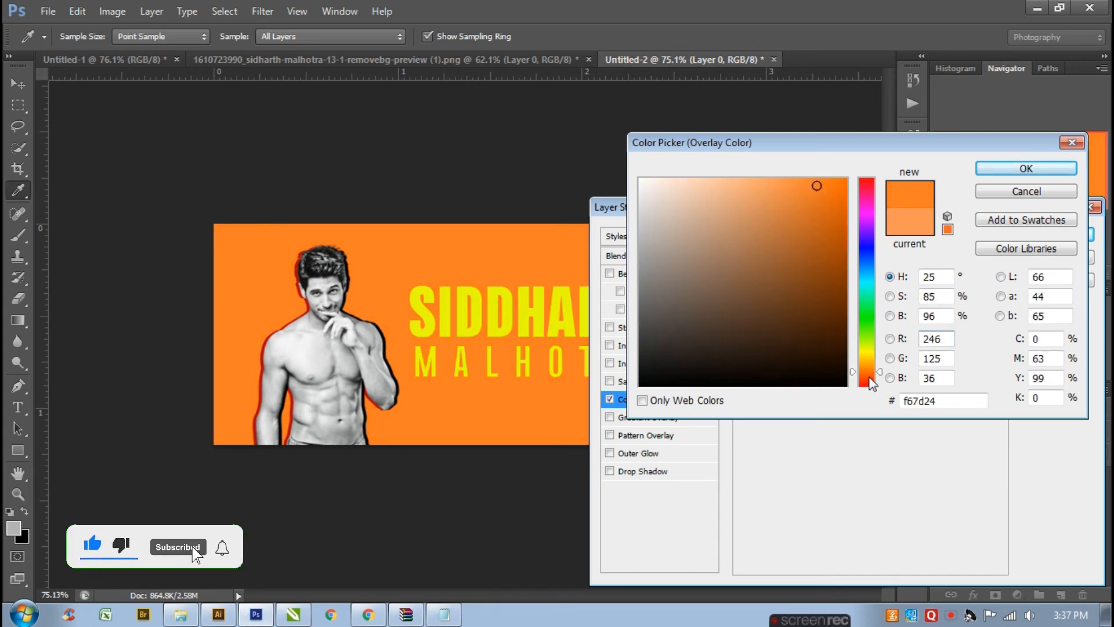
drag(872, 383, 871, 375)
click(1026, 168)
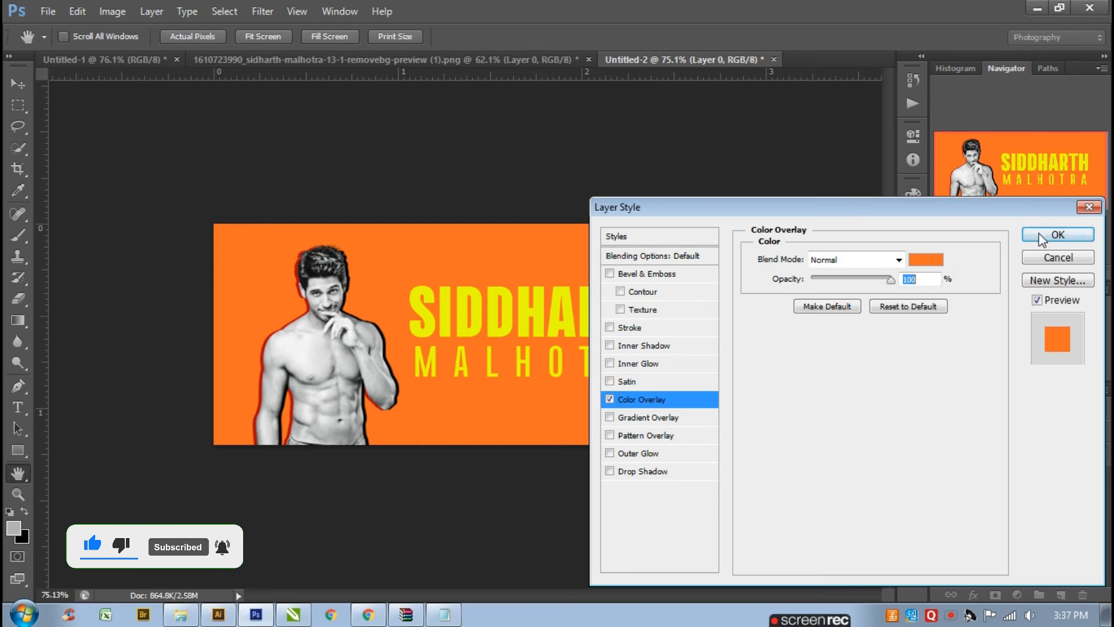
click(1039, 234)
- Set the MALHOTRA text colour to black, 030300
click(622, 371)
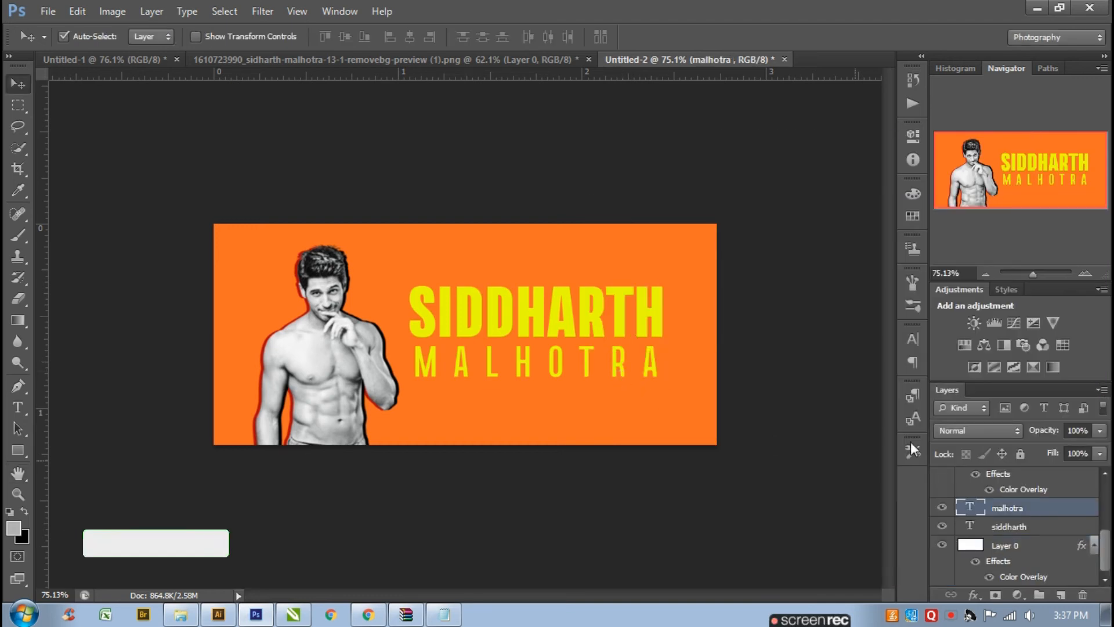
click(914, 340)
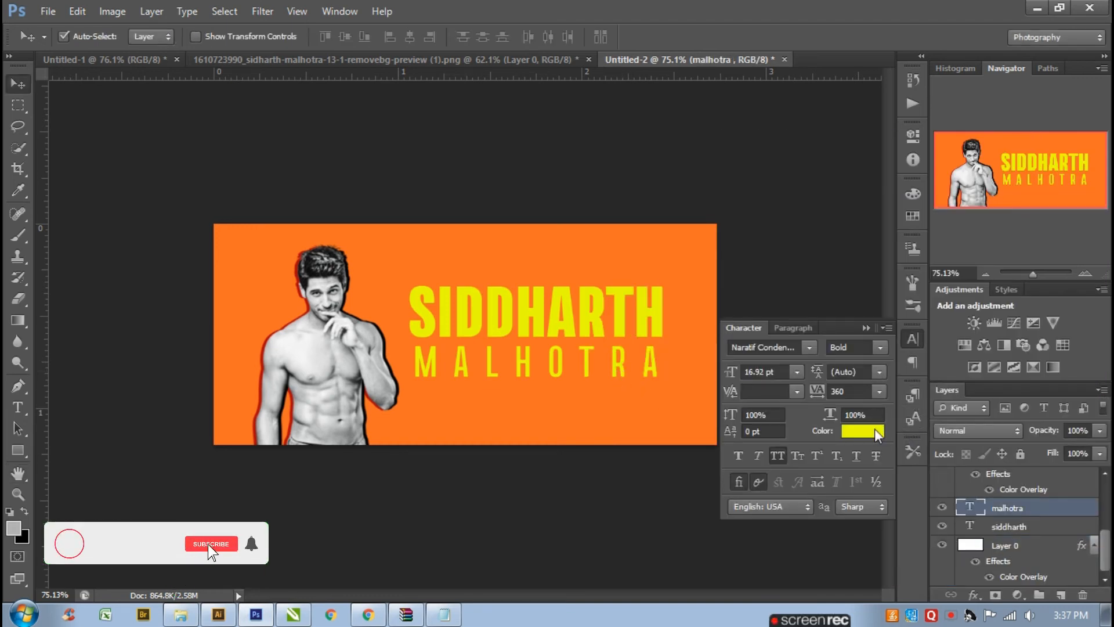
click(863, 431)
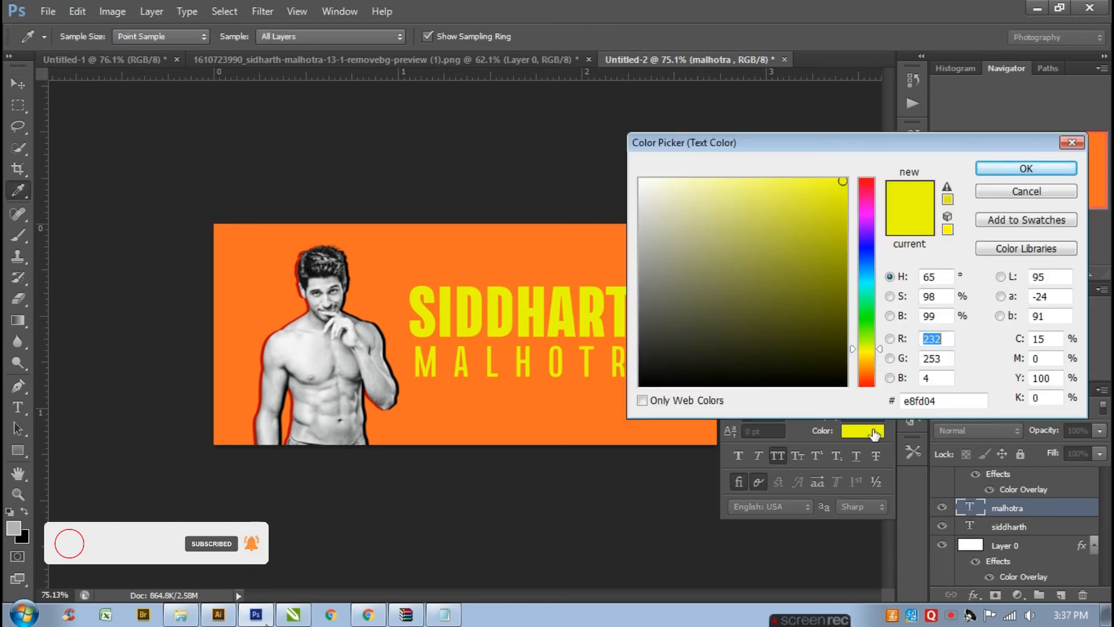
drag(836, 361, 842, 383)
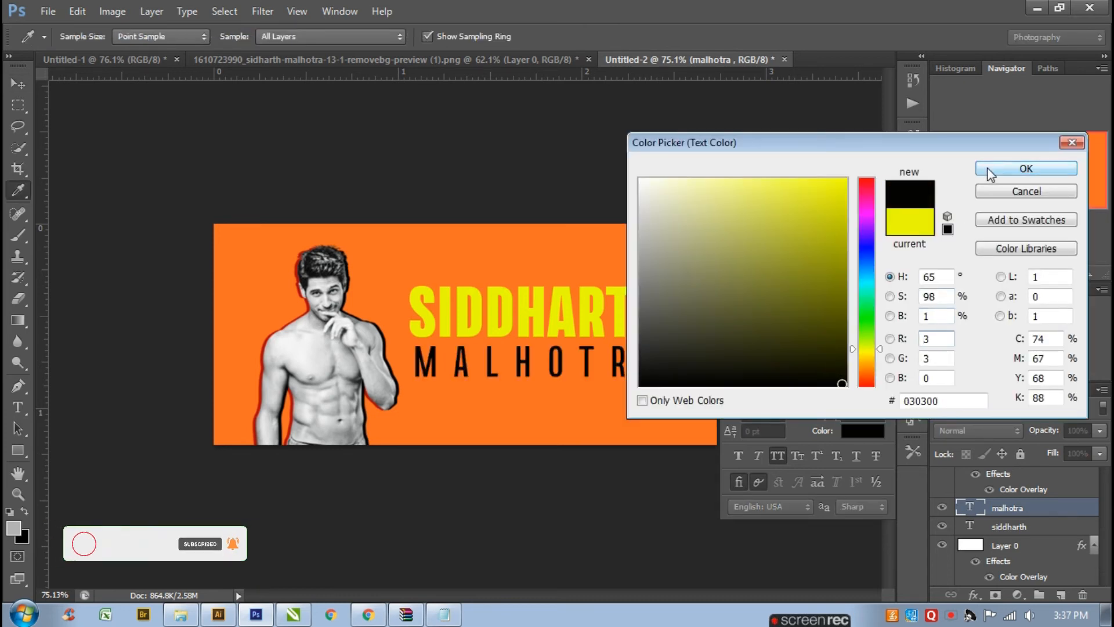
click(992, 172)
click(864, 328)
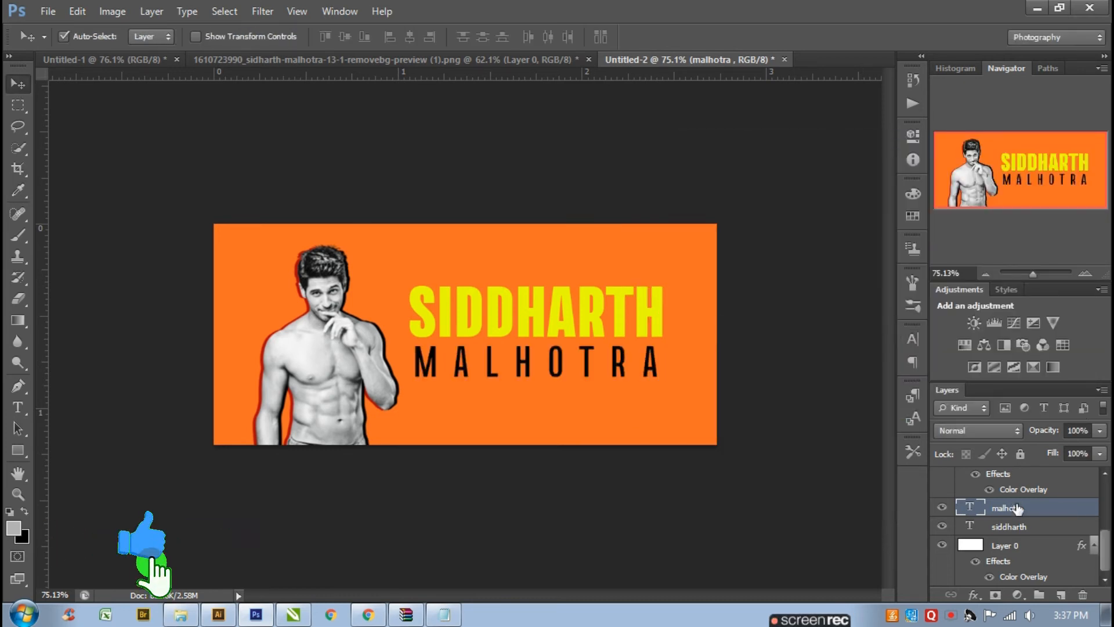
- Scale both name text layers slightly smaller with Free Transform and move them down a little
shift+click(1015, 526)
key(ctrl+t)
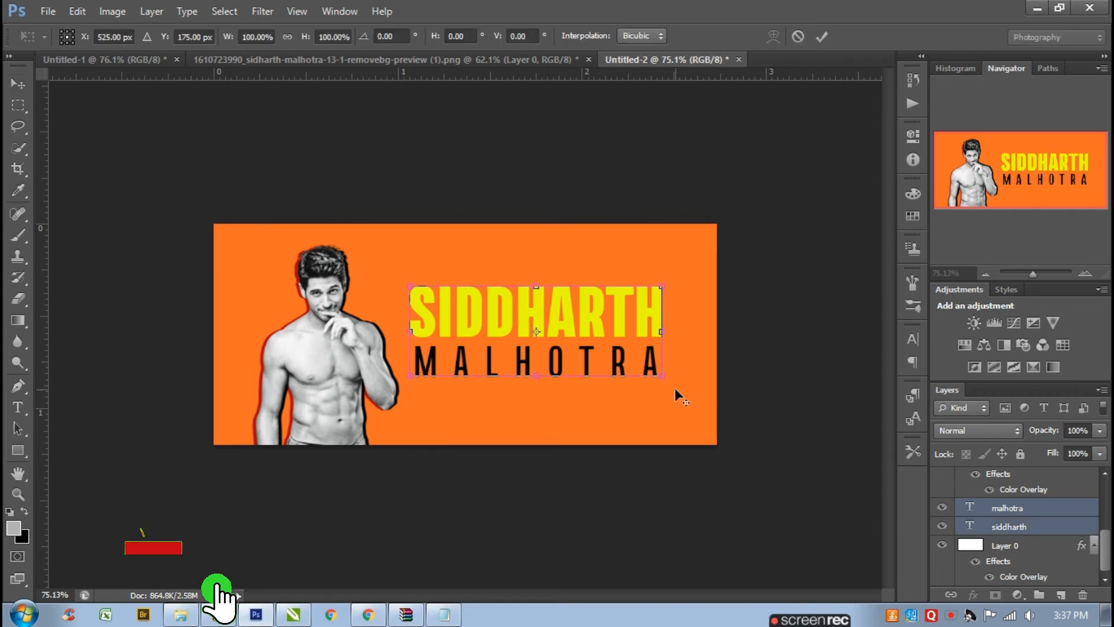
drag(663, 378, 659, 376)
key(Return)
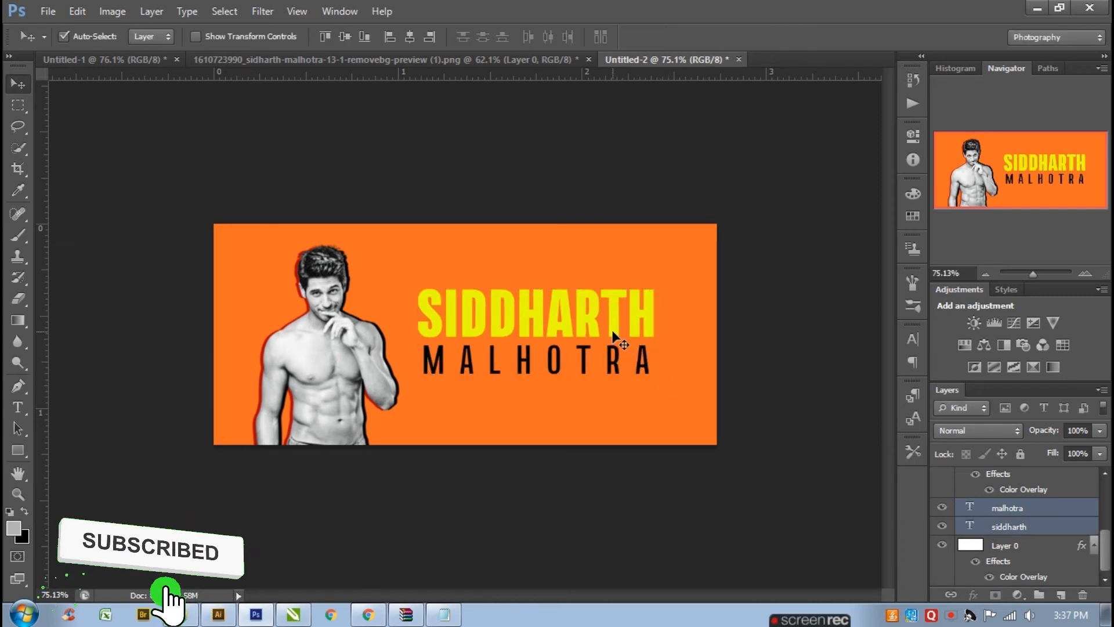
drag(613, 328, 613, 340)
click(635, 498)
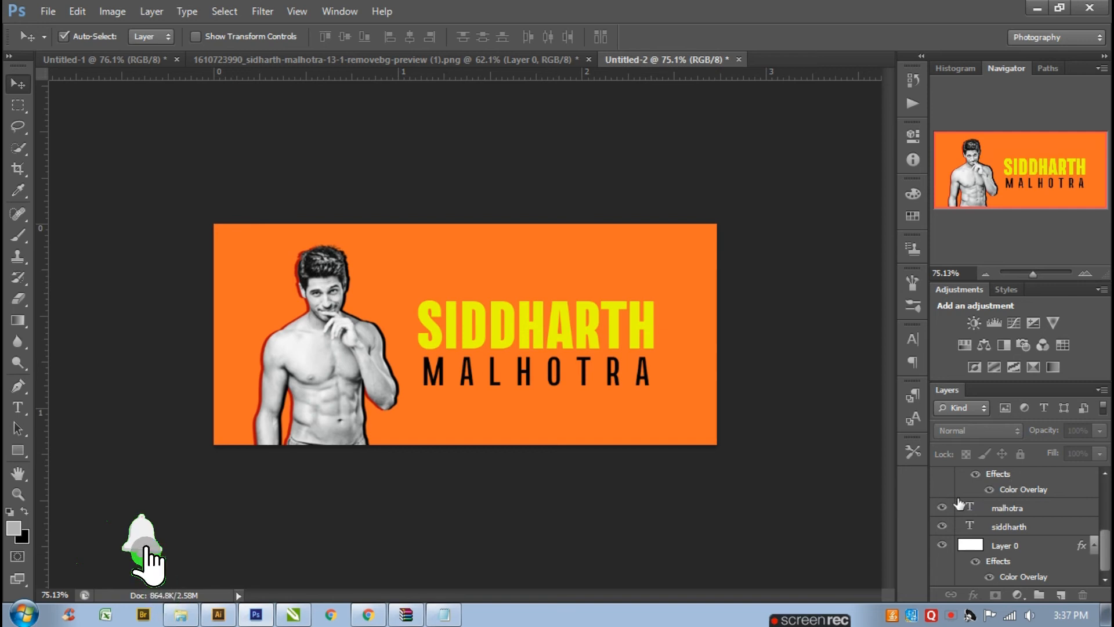
- Browse the Google image results for paper texture in the browser
scroll(318, 329, up, 1)
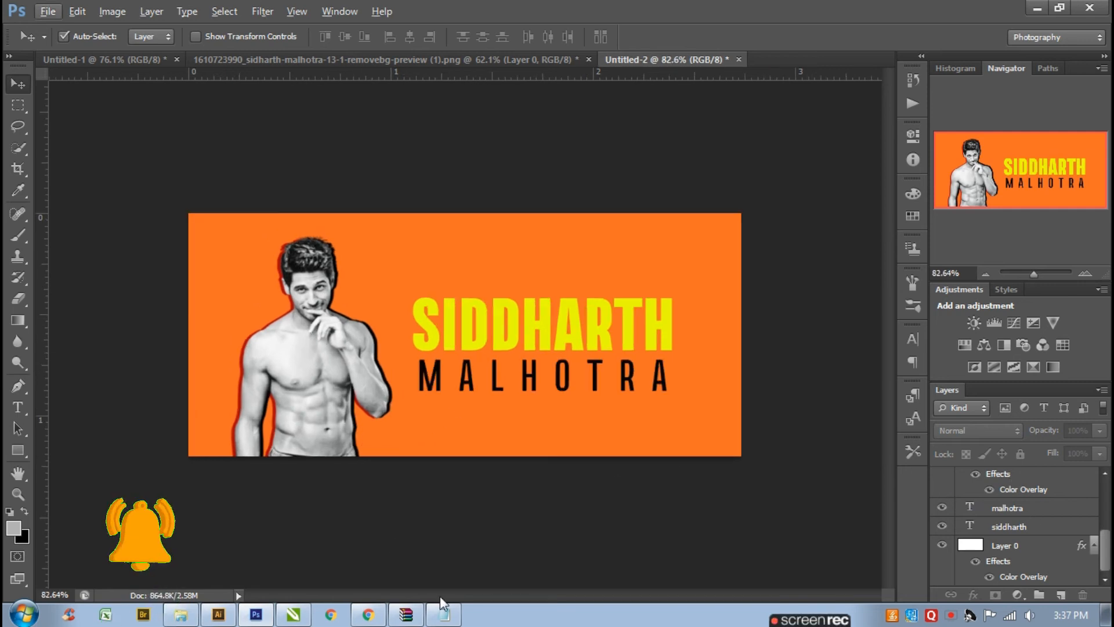
click(370, 618)
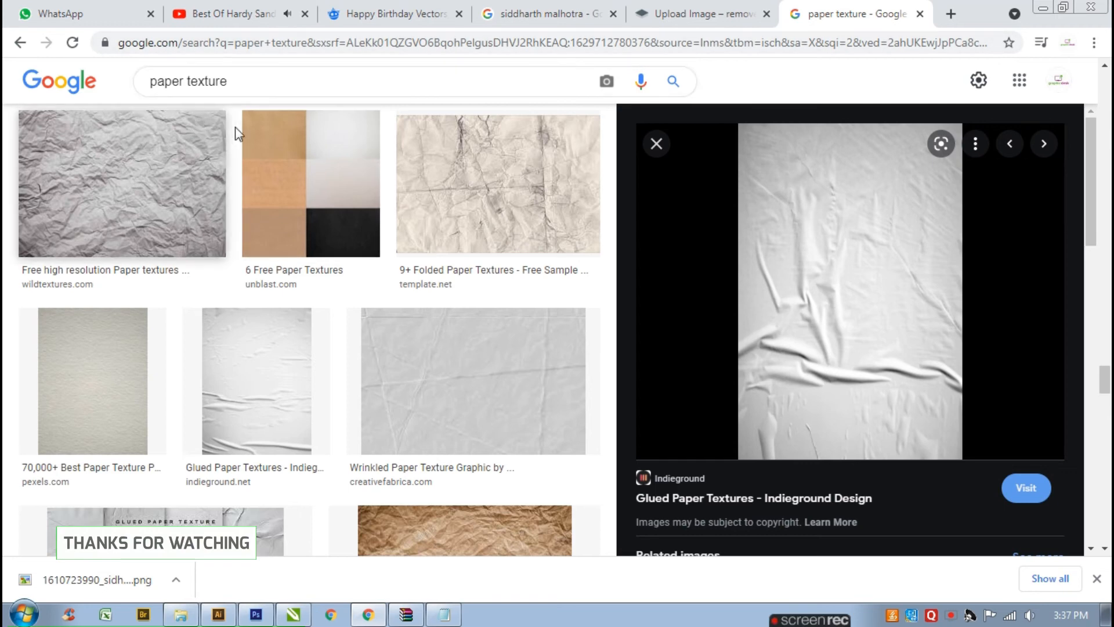
drag(244, 83, 275, 102)
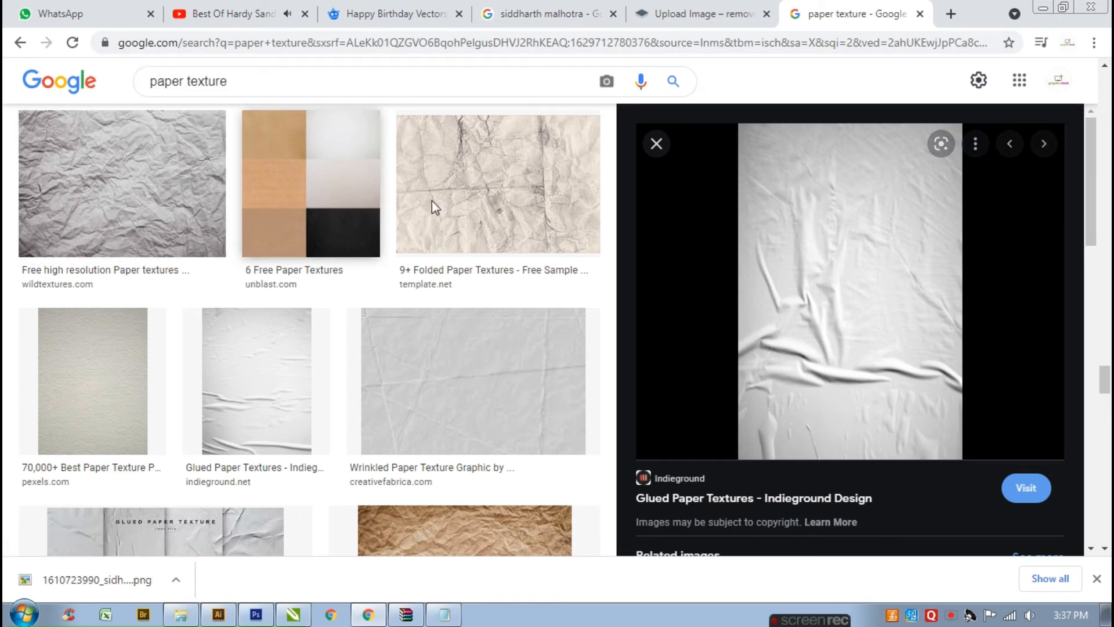
scroll(399, 300, up, 6)
scroll(399, 300, down, 4)
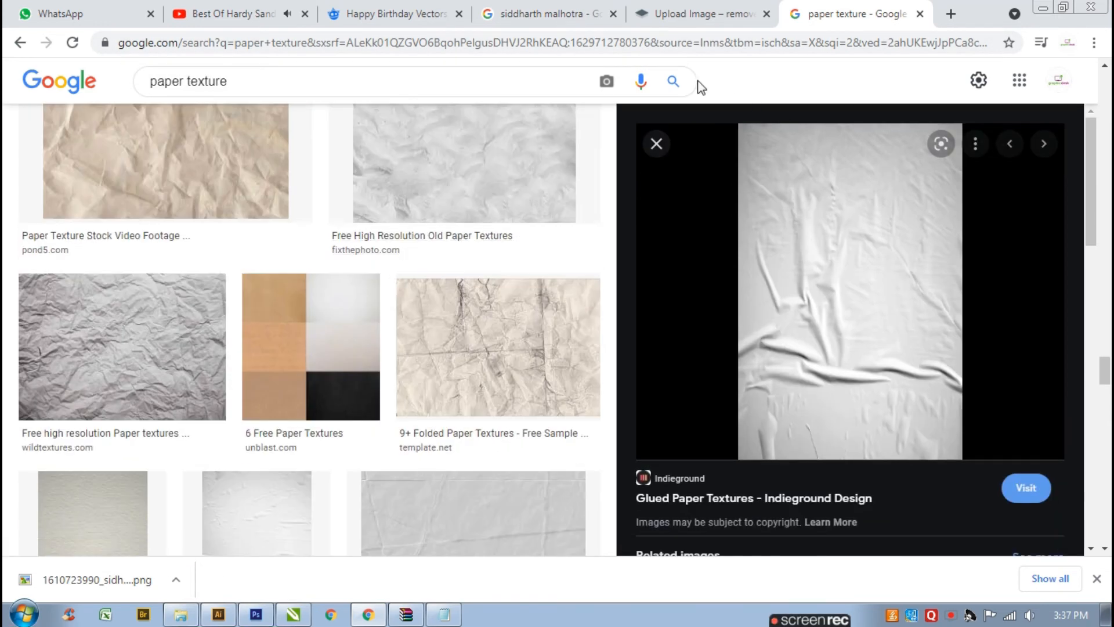
click(673, 81)
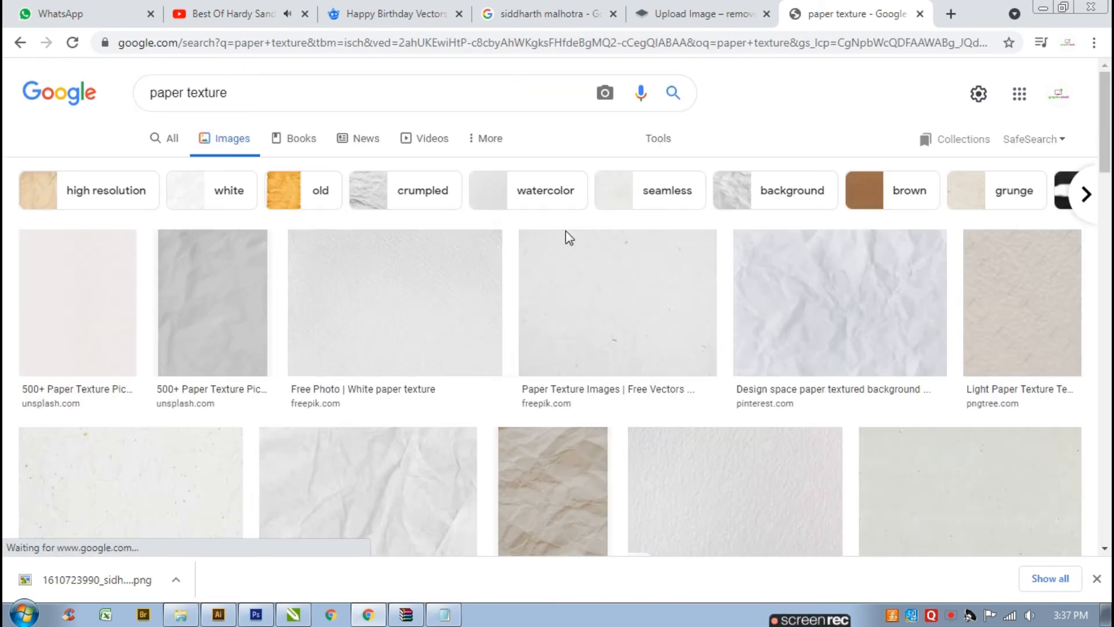
scroll(567, 237, down, 5)
scroll(567, 316, down, 4)
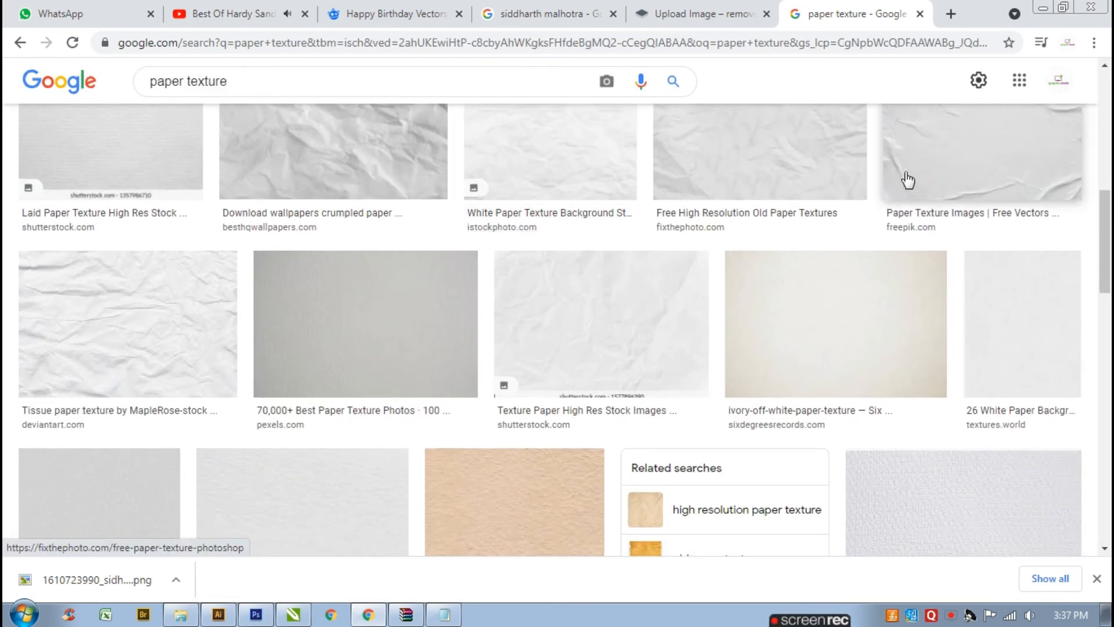
click(909, 180)
scroll(876, 311, down, 5)
scroll(859, 311, down, 2)
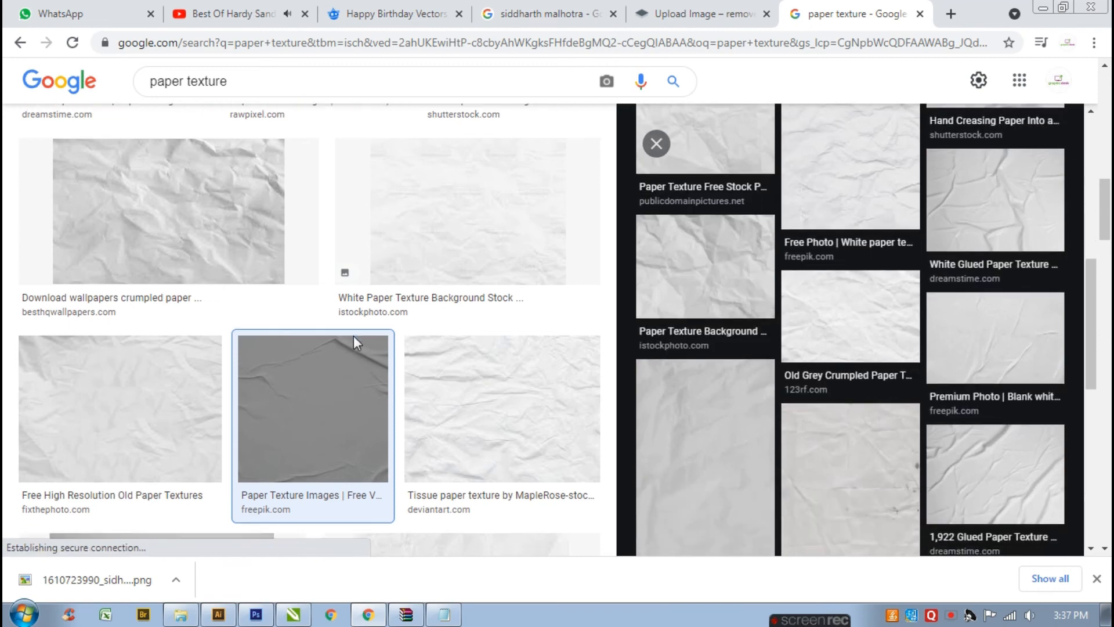
scroll(418, 348, down, 7)
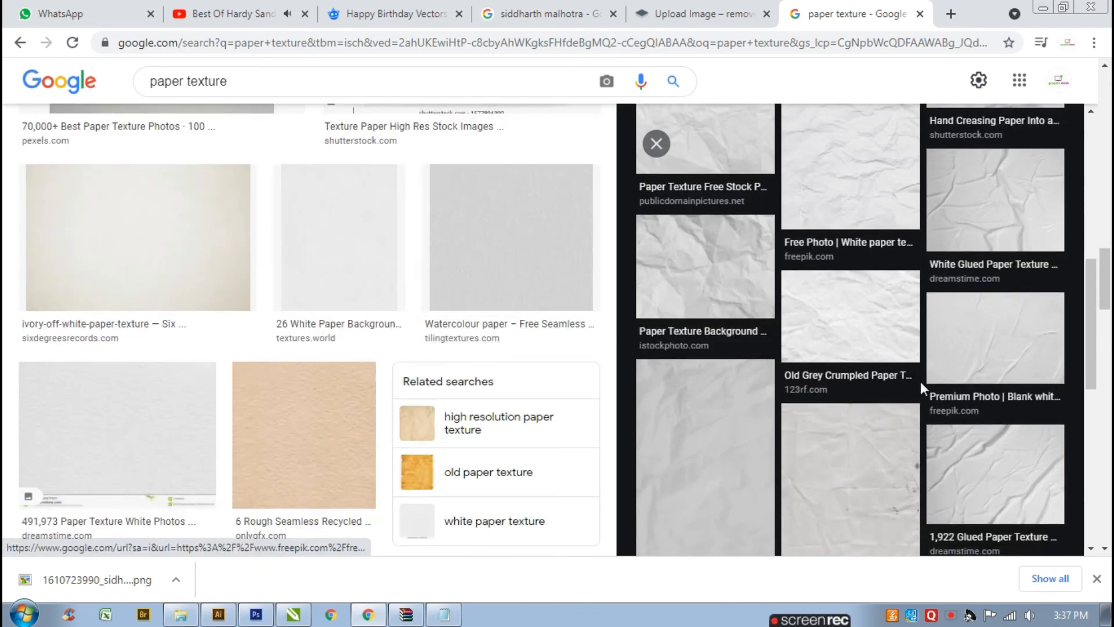
- Open a white glued paper texture image from the results and copy it
click(997, 461)
scroll(842, 373, down, 5)
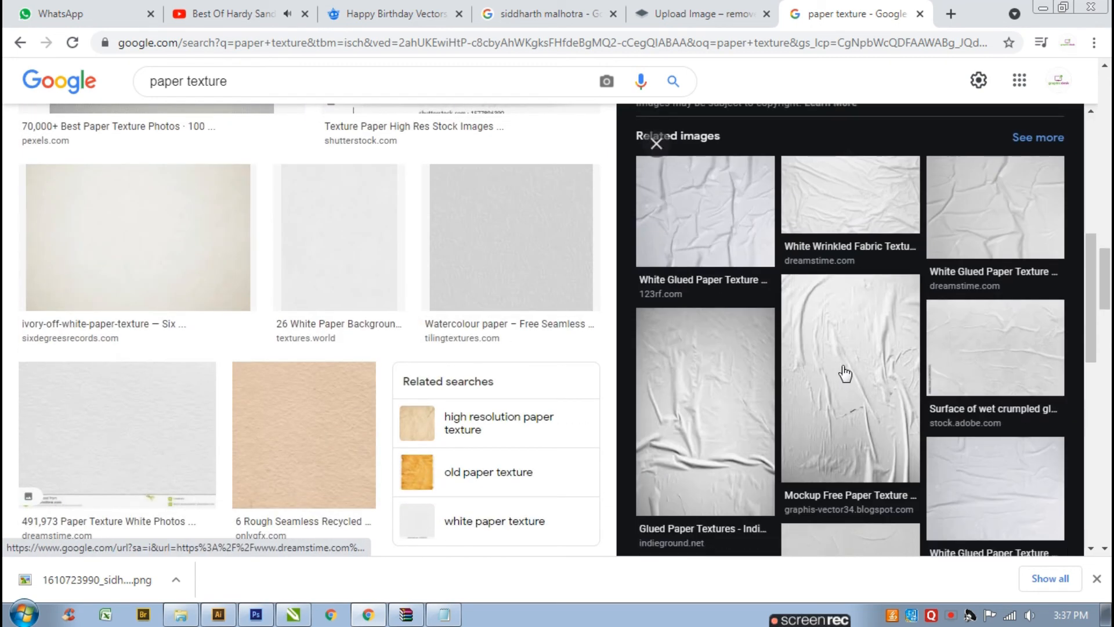
click(845, 374)
scroll(847, 360, down, 5)
scroll(851, 235, up, 5)
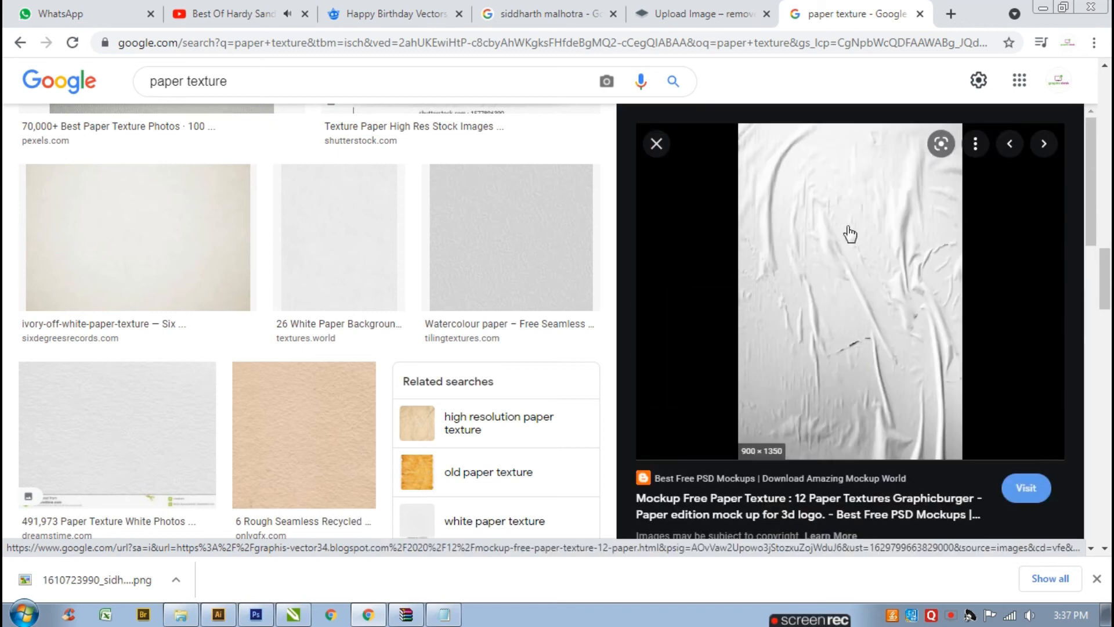
right_click(830, 175)
click(876, 361)
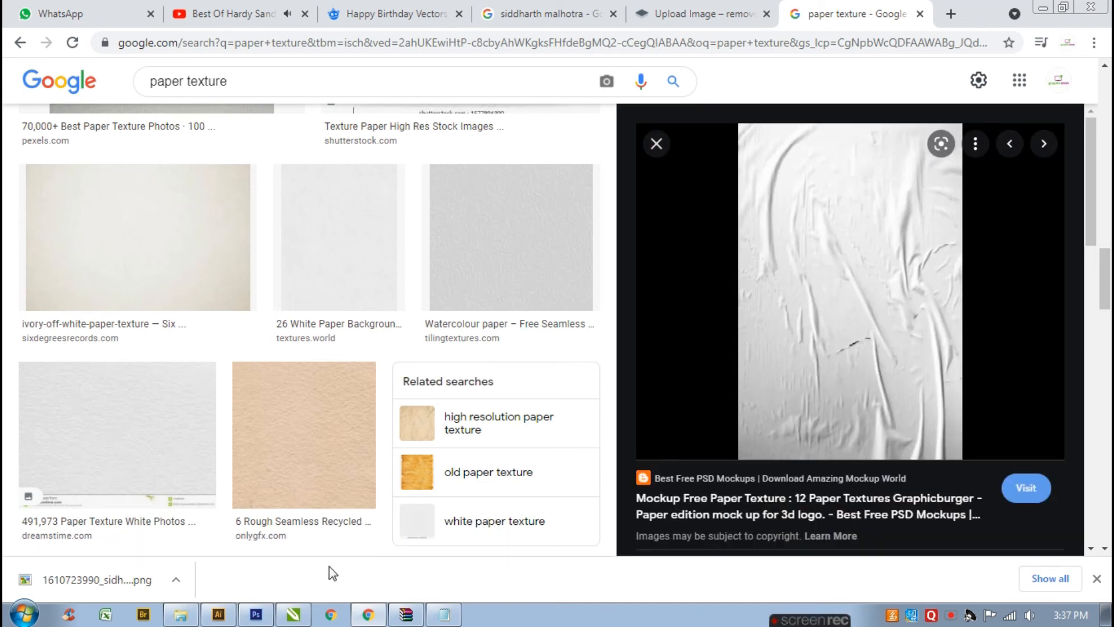
- Switch back to Photoshop and paste the paper texture into the banner document
click(261, 619)
right_click(603, 230)
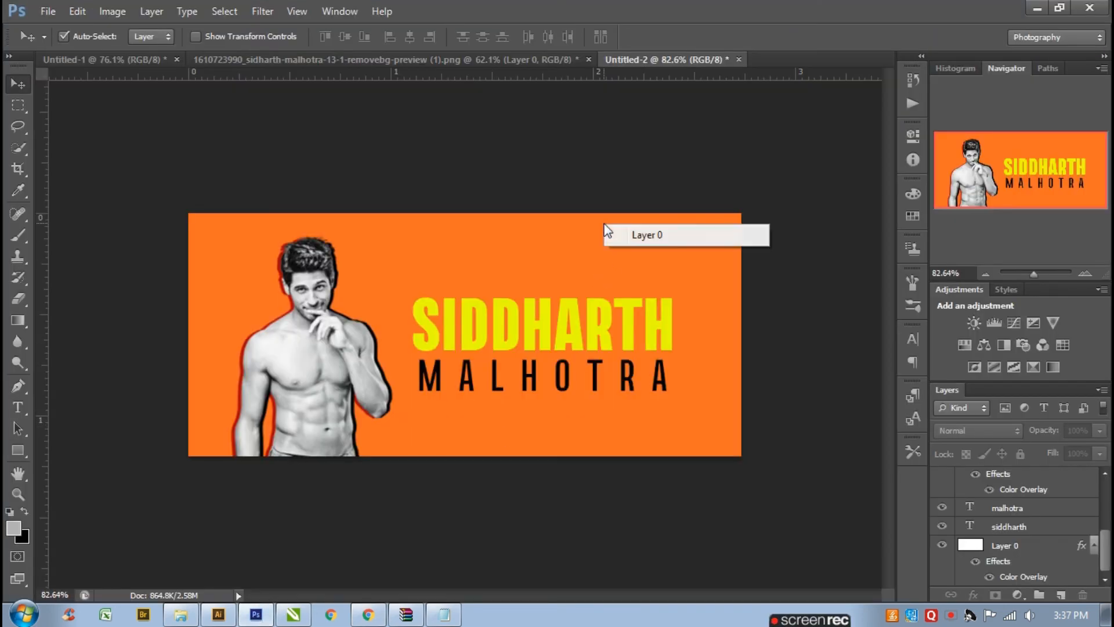
click(546, 198)
key(ctrl+v)
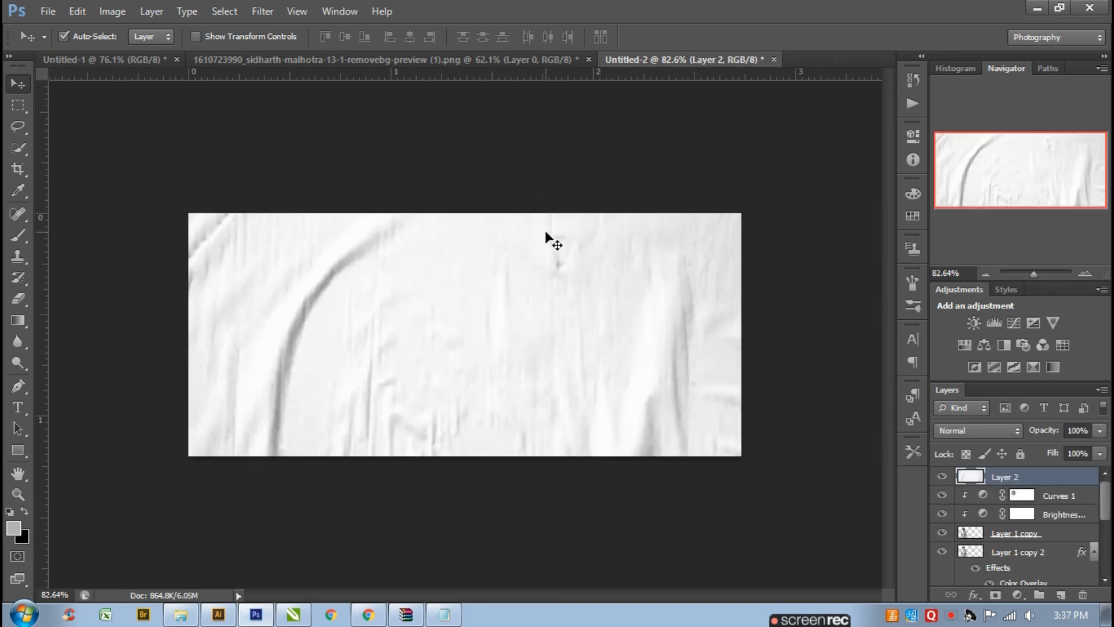
- Rotate the texture about 90°, scale it to cover the whole banner, and set its blend mode to Multiply
key(ctrl+t)
key(ctrl+minus)
key(ctrl+minus)
key(ctrl+minus)
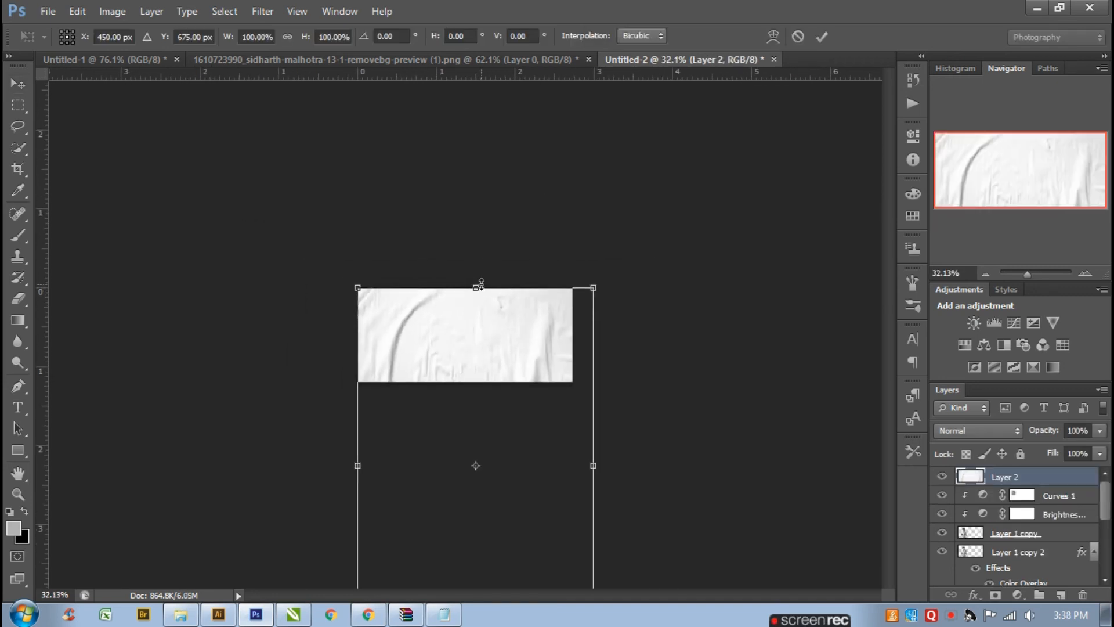
drag(630, 280, 267, 292)
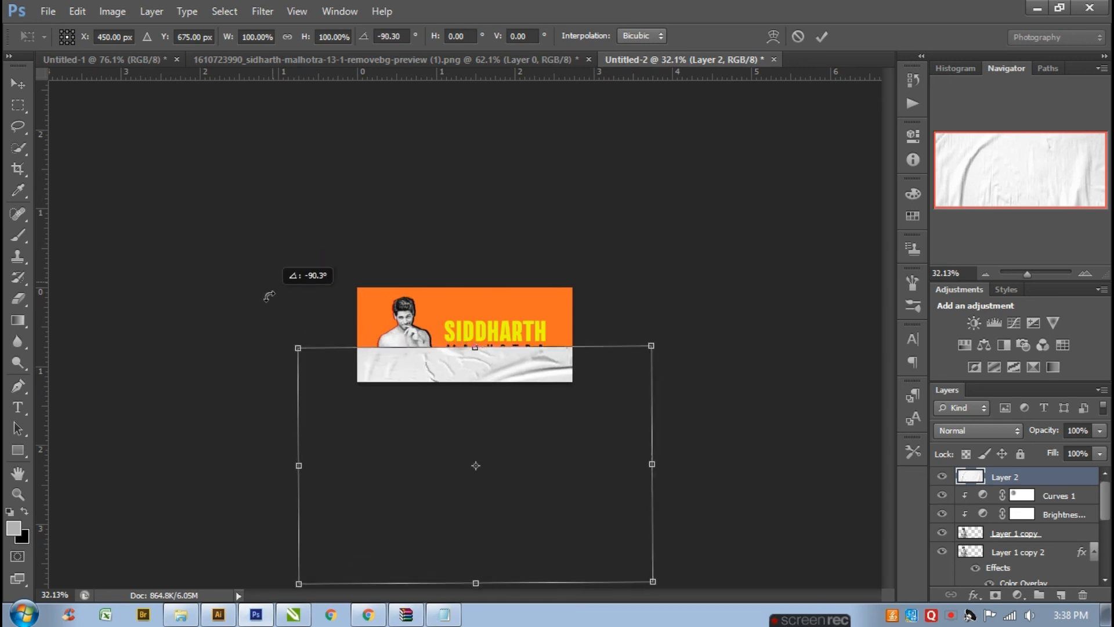
drag(396, 422, 401, 315)
drag(734, 325, 720, 242)
drag(666, 475, 610, 398)
scroll(510, 332, up, 2)
drag(549, 336, 520, 320)
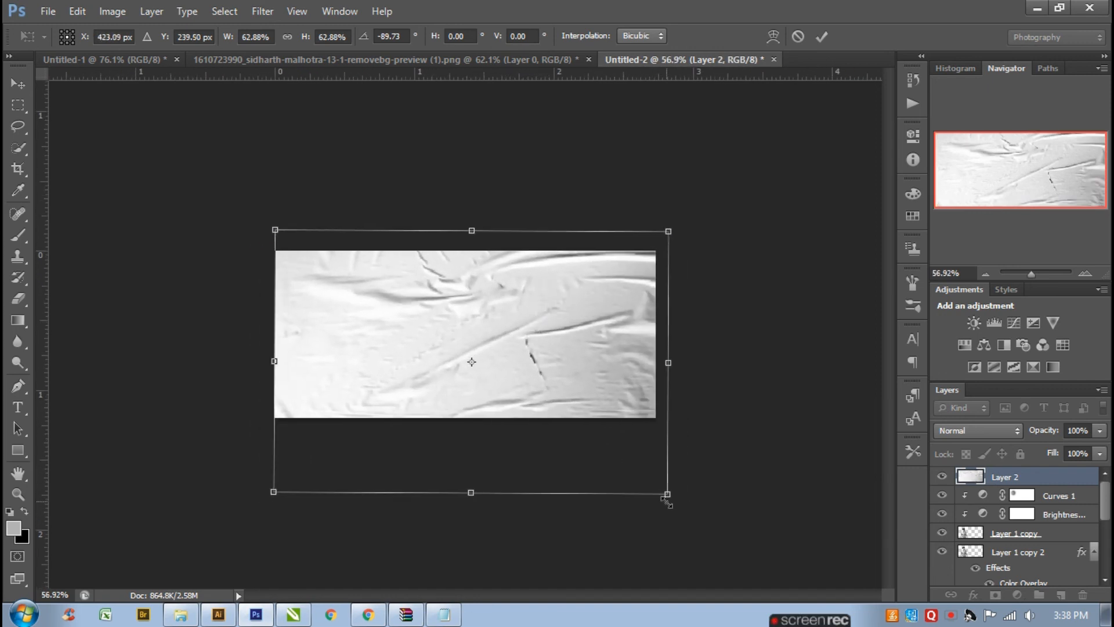
drag(667, 494, 658, 494)
drag(633, 432, 633, 425)
key(Return)
click(979, 430)
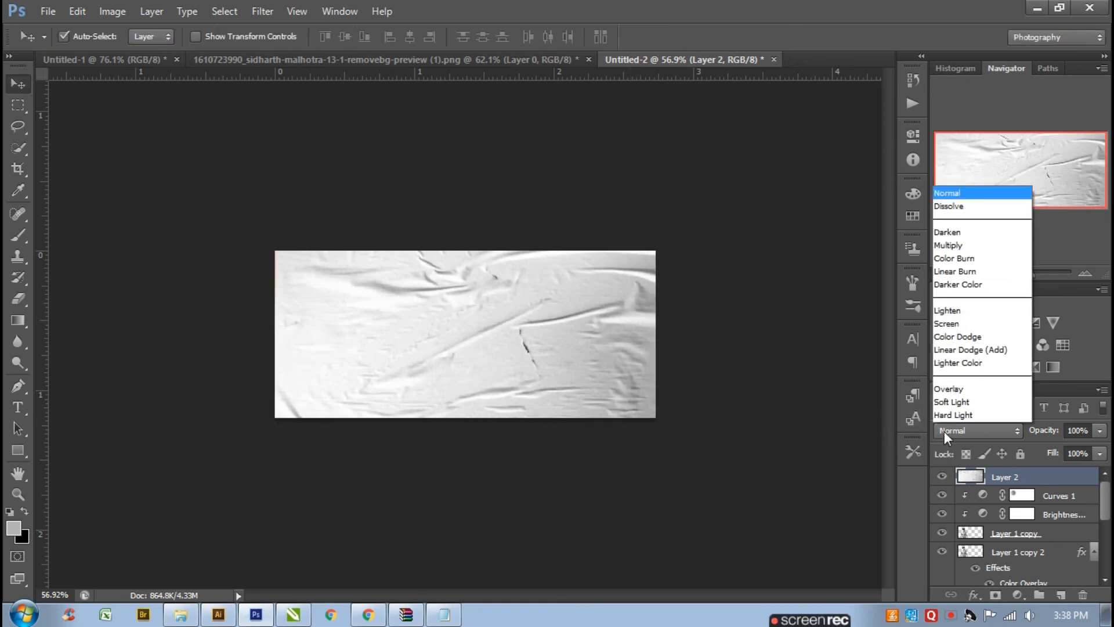
click(963, 56)
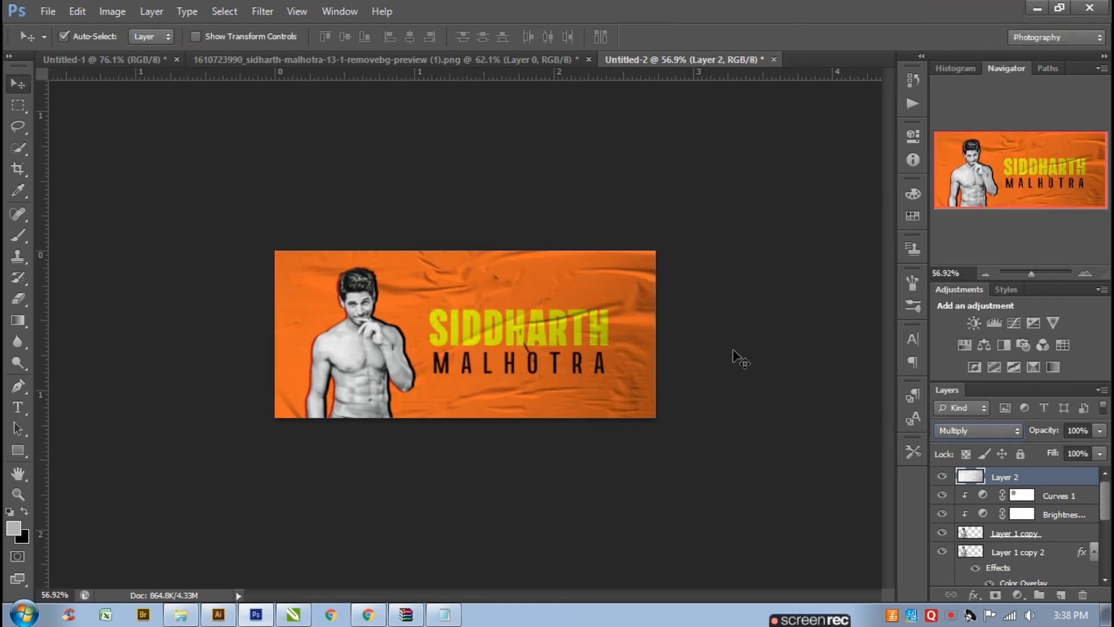
- Move the black-and-white photo copy and its Brightness and Curves adjustment layers above the texture layer
click(1023, 554)
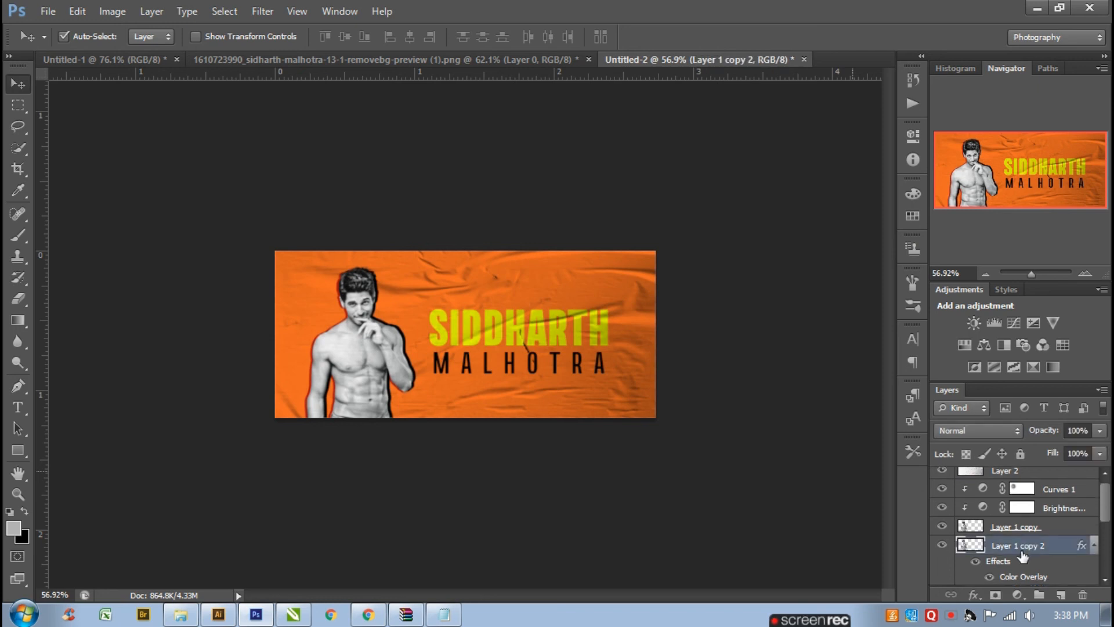
click(1021, 532)
shift+click(1061, 495)
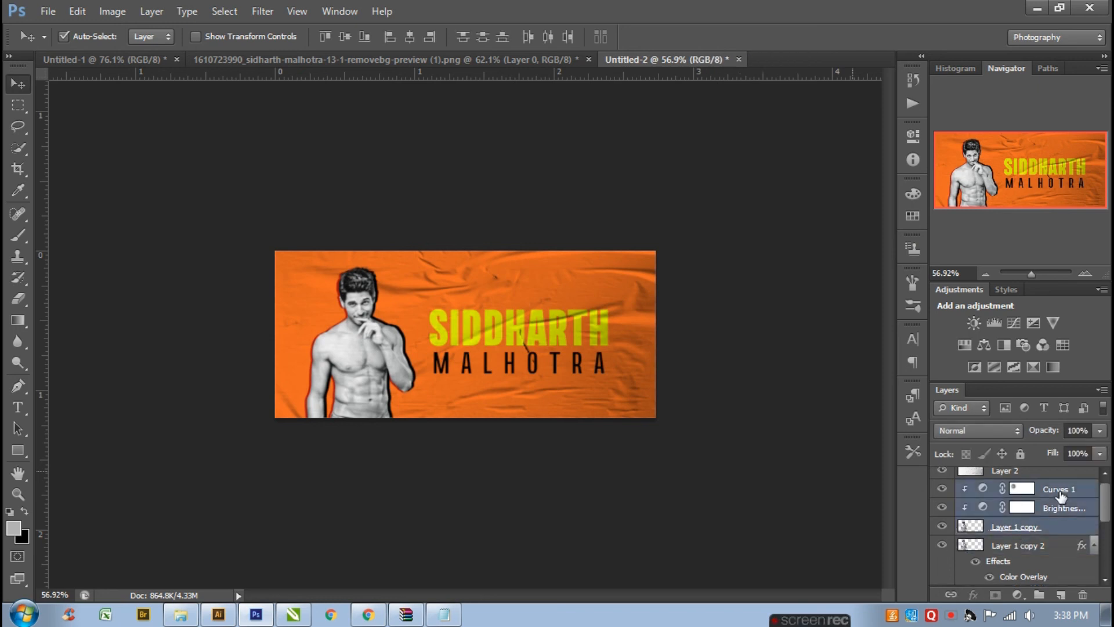
key(ctrl+shift+bracketleft)
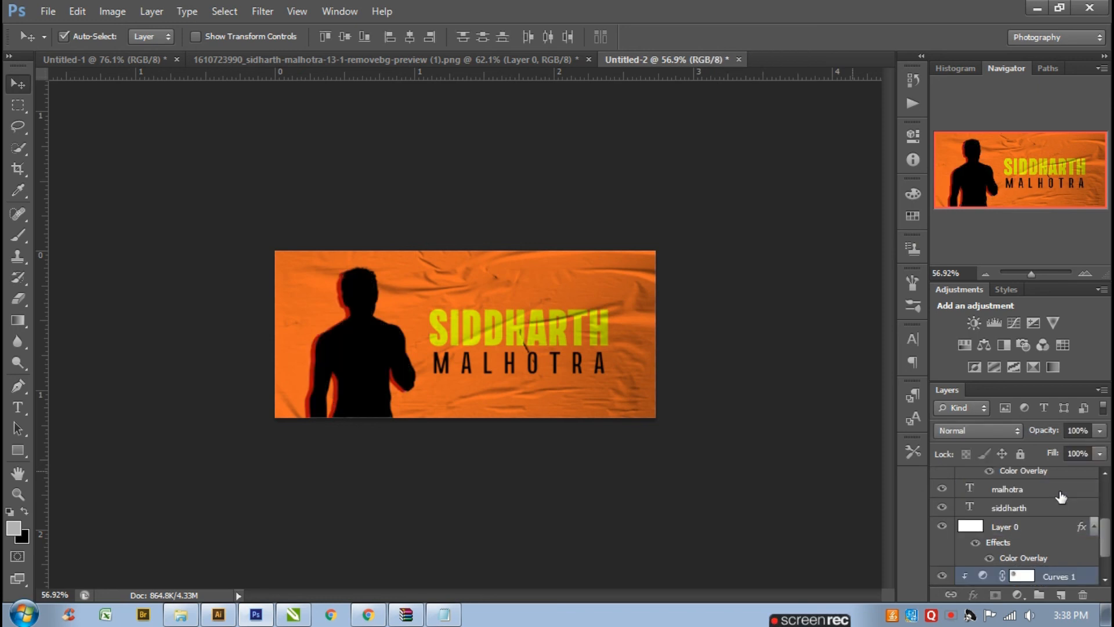
key(ctrl+z)
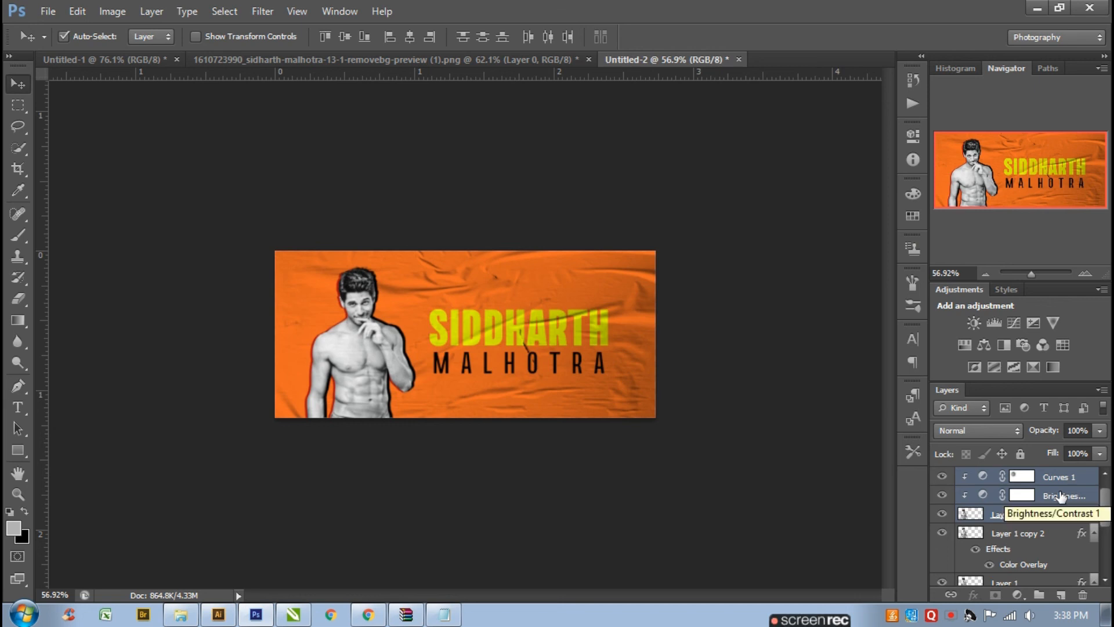
key(ctrl+bracketright)
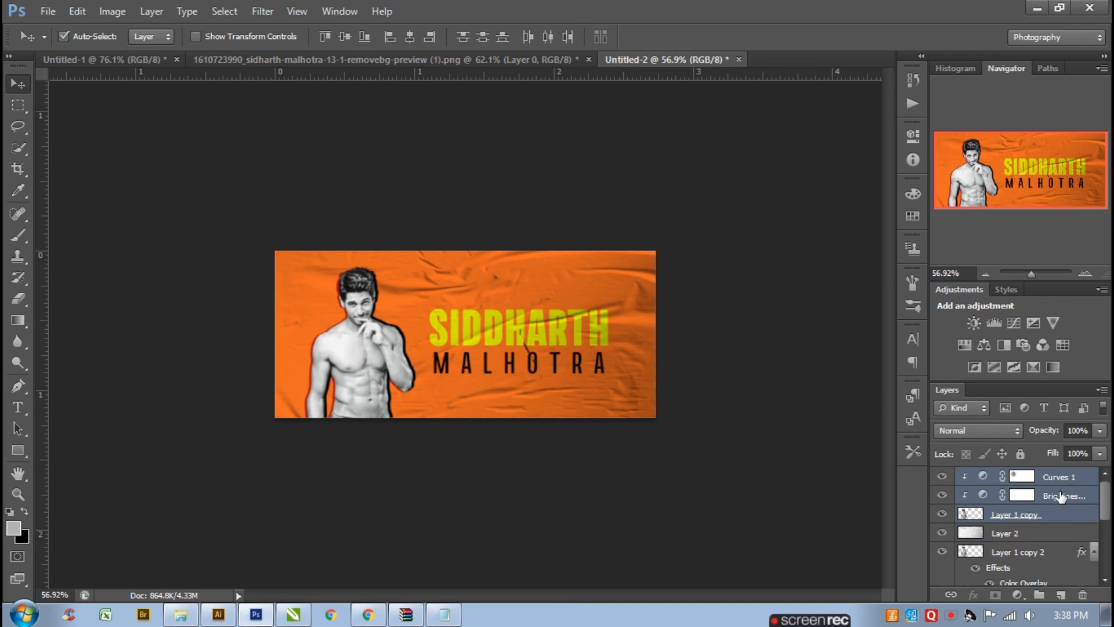
click(739, 478)
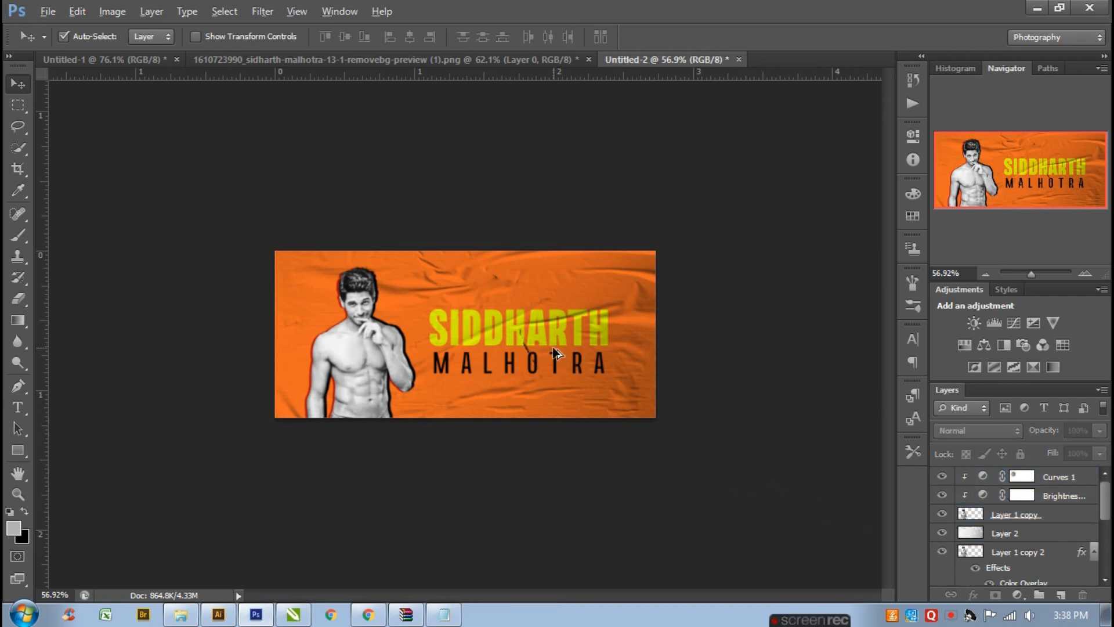
scroll(553, 348, up, 6)
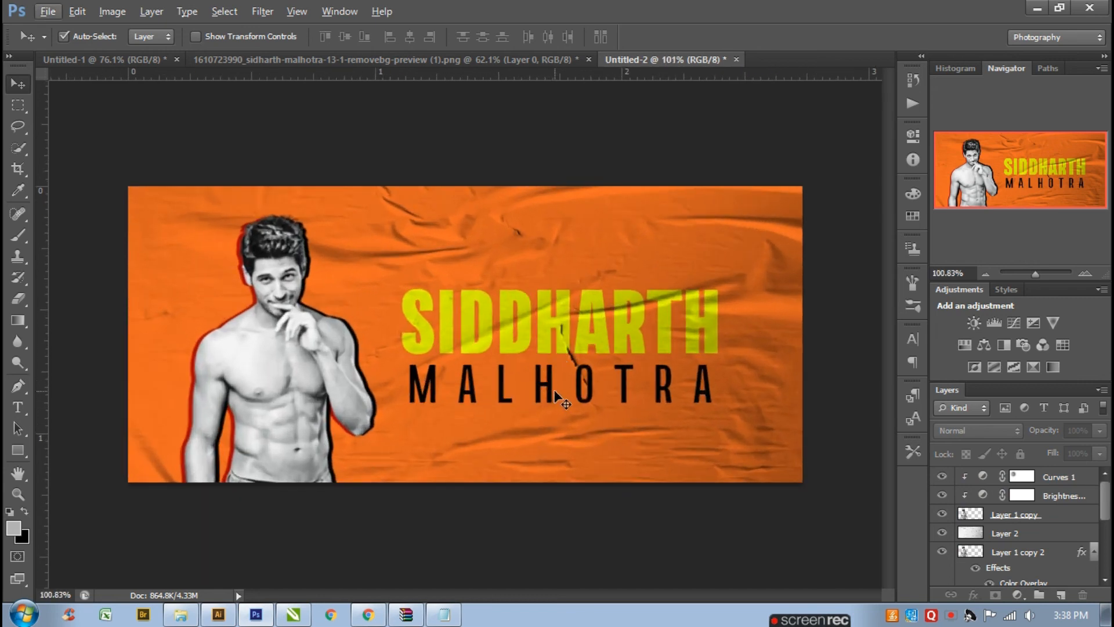